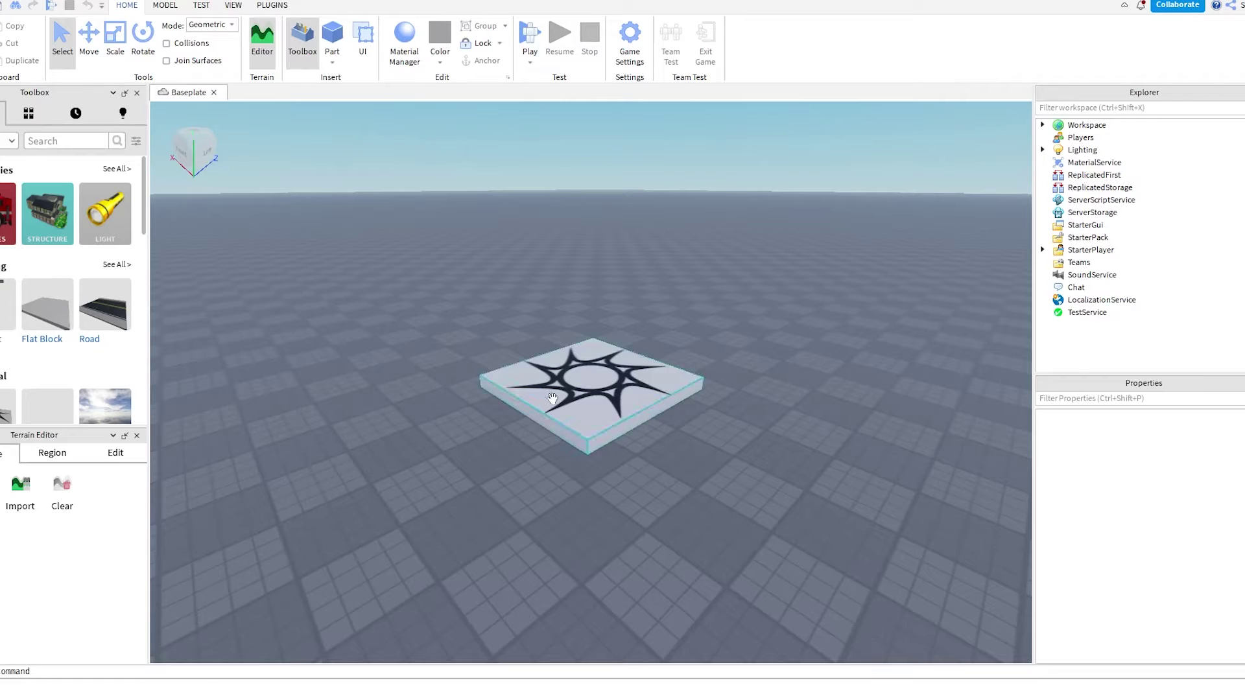
Delete the spawn pad from the baseplate and insert an R15 Block Rig with Rig Builder
{"action": "left_click", "coordinate": [607, 396]}
{"action": "key", "text": "Delete"}
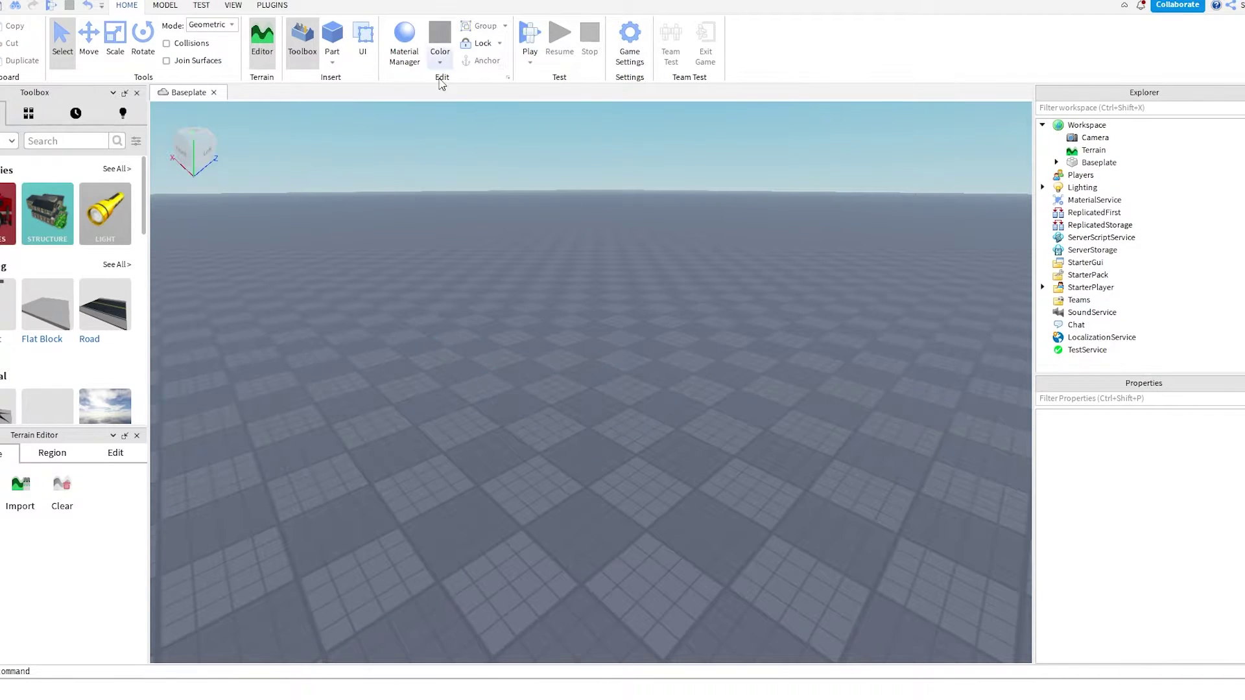
{"action": "left_click", "coordinate": [272, 5]}
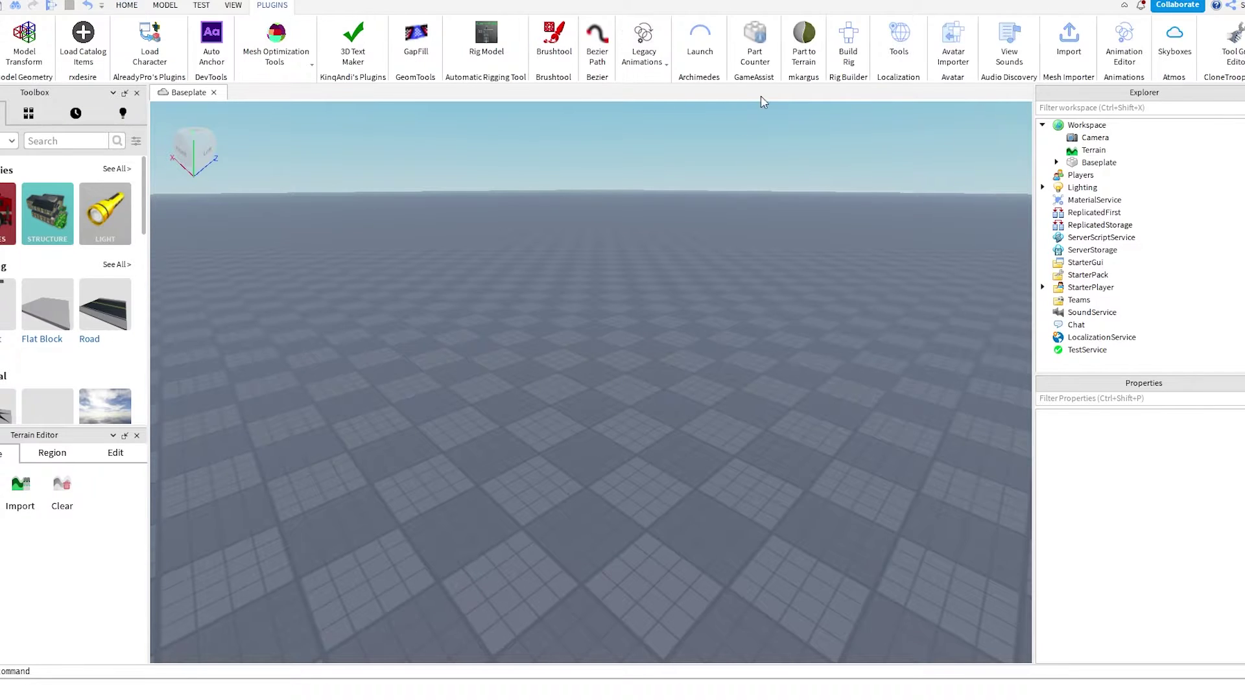
{"action": "left_click", "coordinate": [848, 42]}
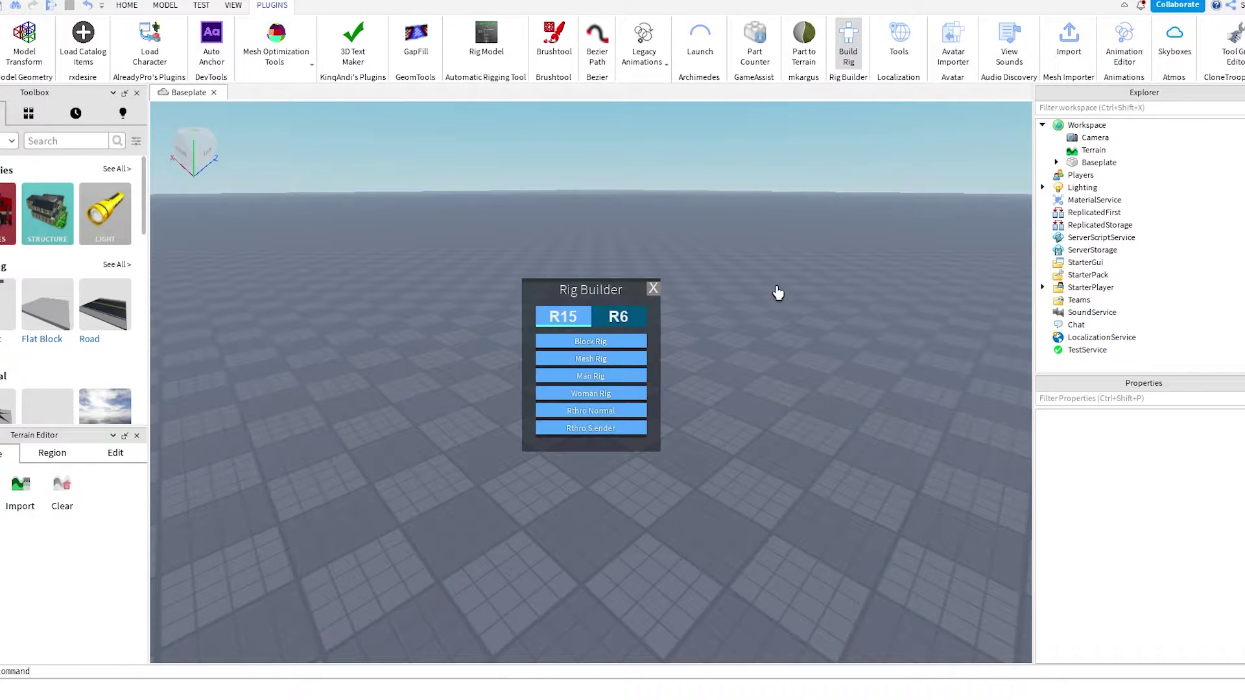
{"action": "left_click", "coordinate": [613, 345]}
{"action": "right_click_drag", "start_coordinate": [609, 354], "coordinate": [613, 173]}
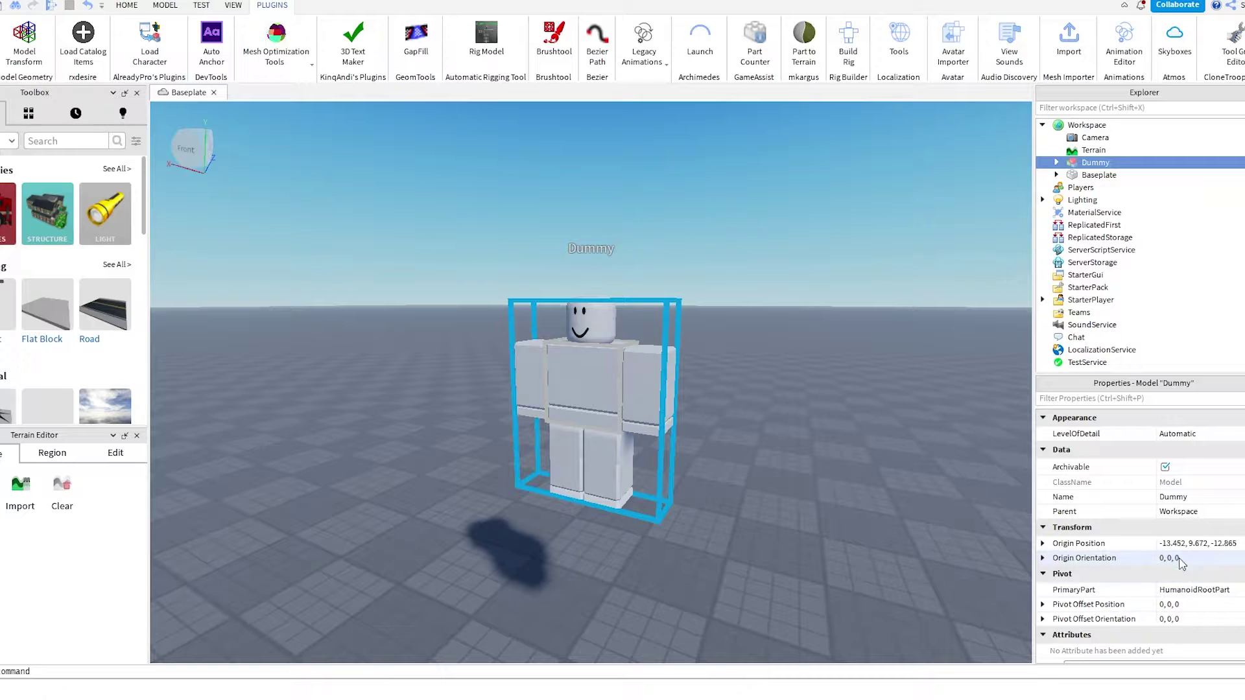
Set the Dummy model's Origin Position to 0, 3, 0 and bring up the model's context commands
{"action": "left_click", "coordinate": [1187, 544]}
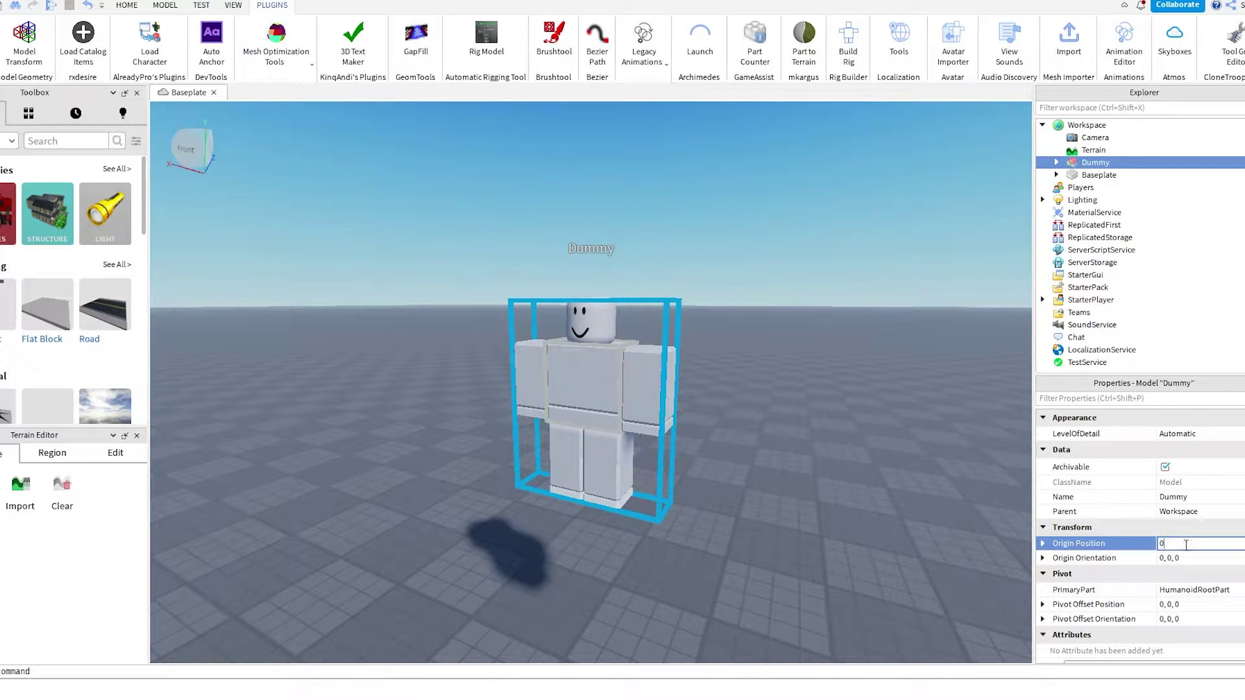
{"action": "key", "text": "Return"}
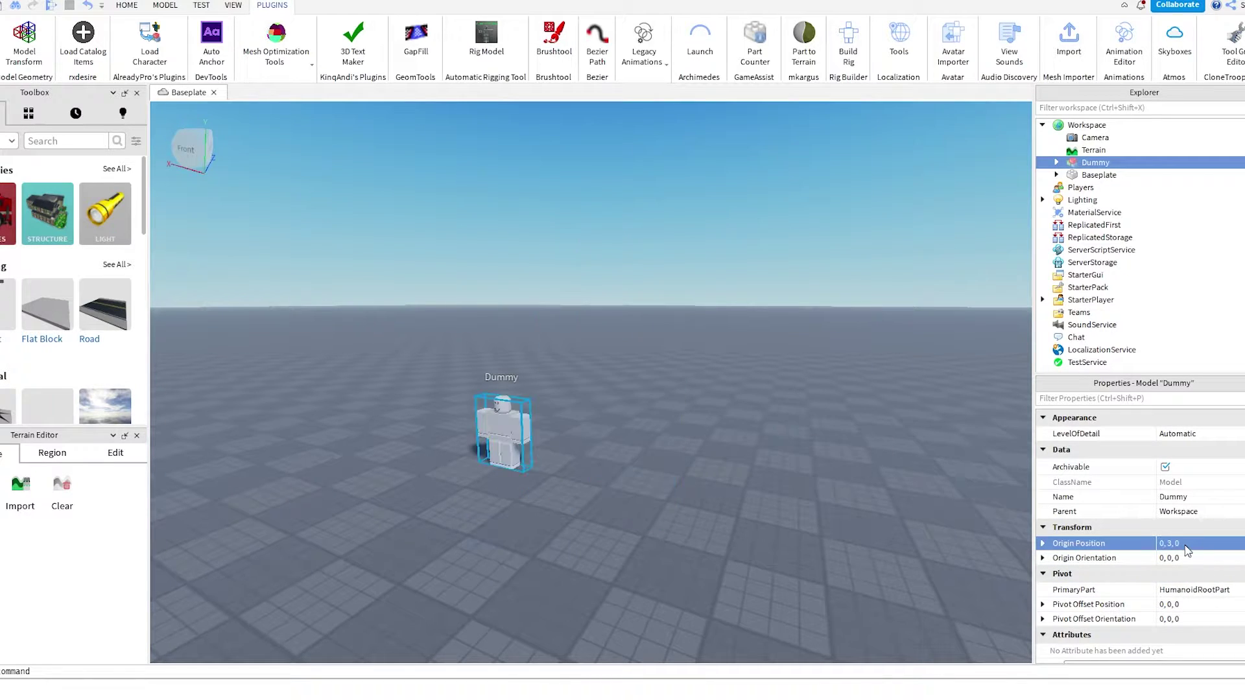
{"action": "right_click_drag", "start_coordinate": [617, 482], "coordinate": [617, 482]}
{"action": "scroll", "coordinate": [617, 482], "scroll_direction": "up", "scroll_amount": 3}
{"action": "scroll", "coordinate": [617, 482], "scroll_direction": "up", "scroll_amount": 2}
{"action": "scroll", "coordinate": [617, 482], "scroll_direction": "down", "scroll_amount": 3}
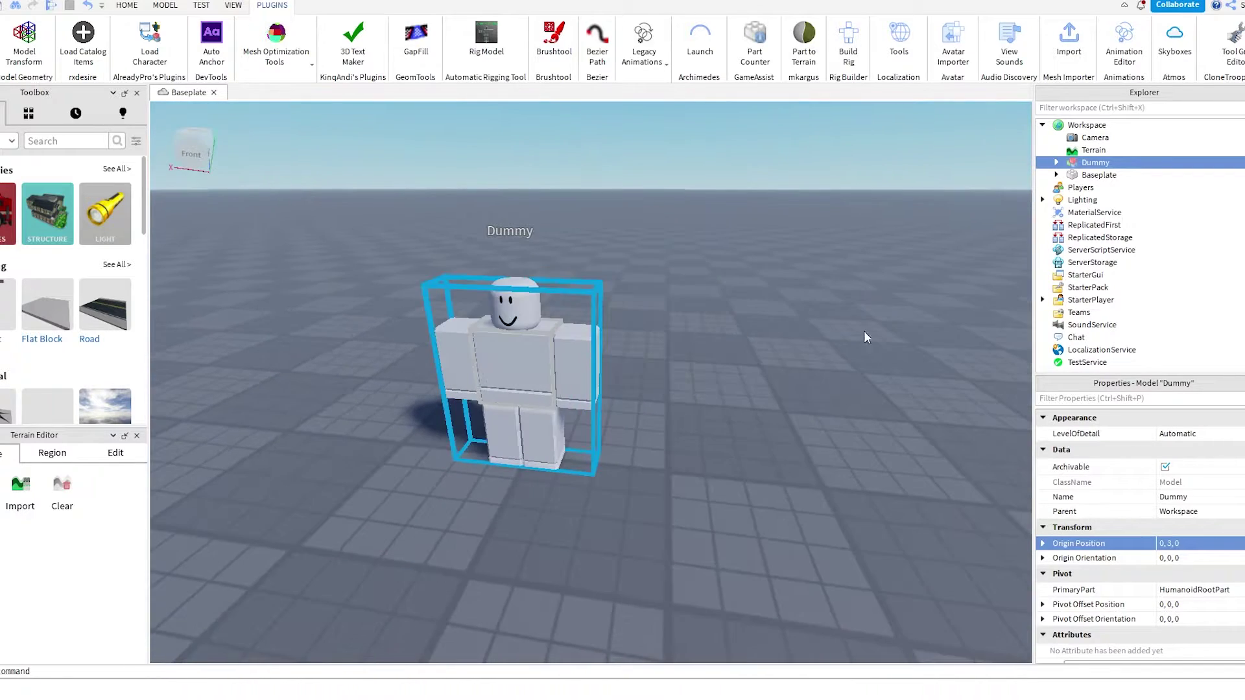
{"action": "right_click", "coordinate": [1095, 165]}
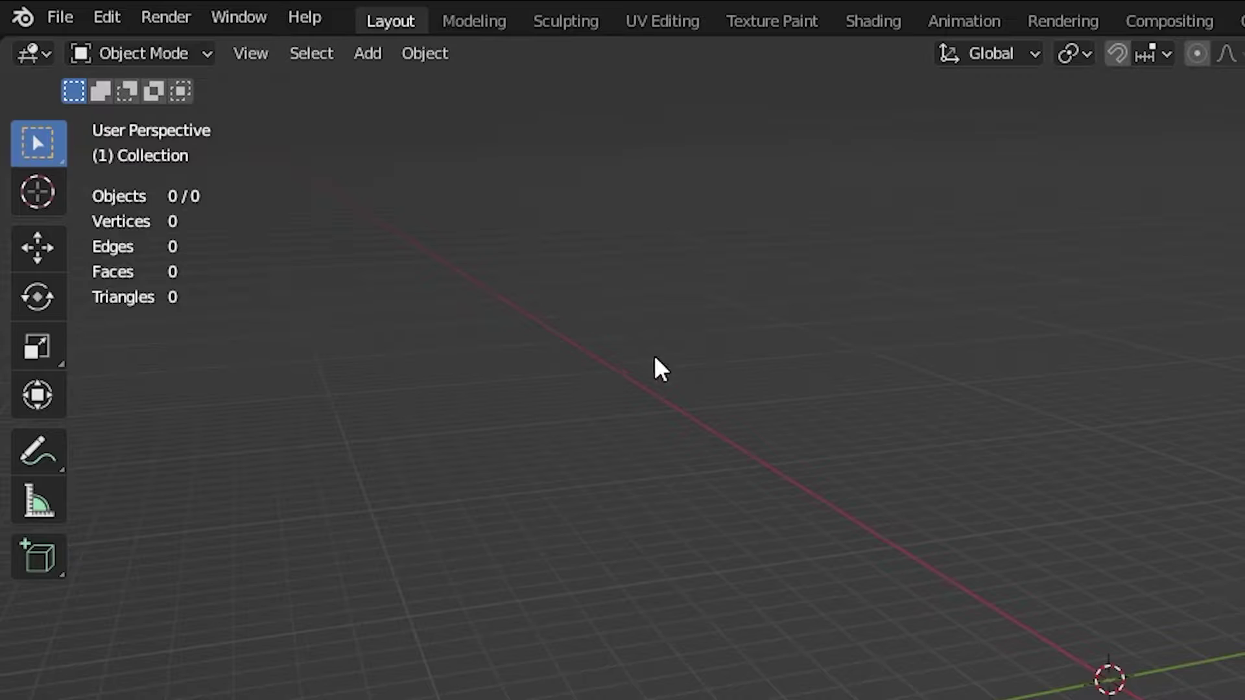
Switch to Blender and import Dummy.obj as a Wavefront model
{"action": "left_click", "coordinate": [70, 19]}
{"action": "mouse_move", "coordinate": [147, 396]}
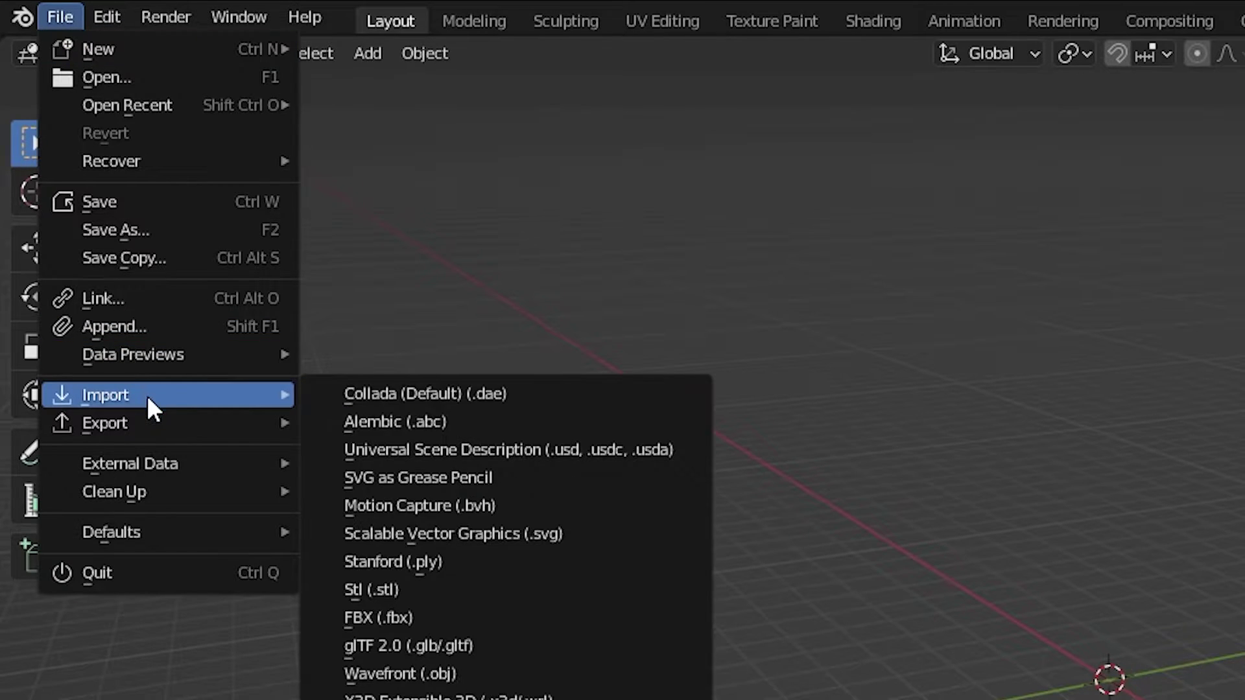
{"action": "left_click", "coordinate": [414, 673]}
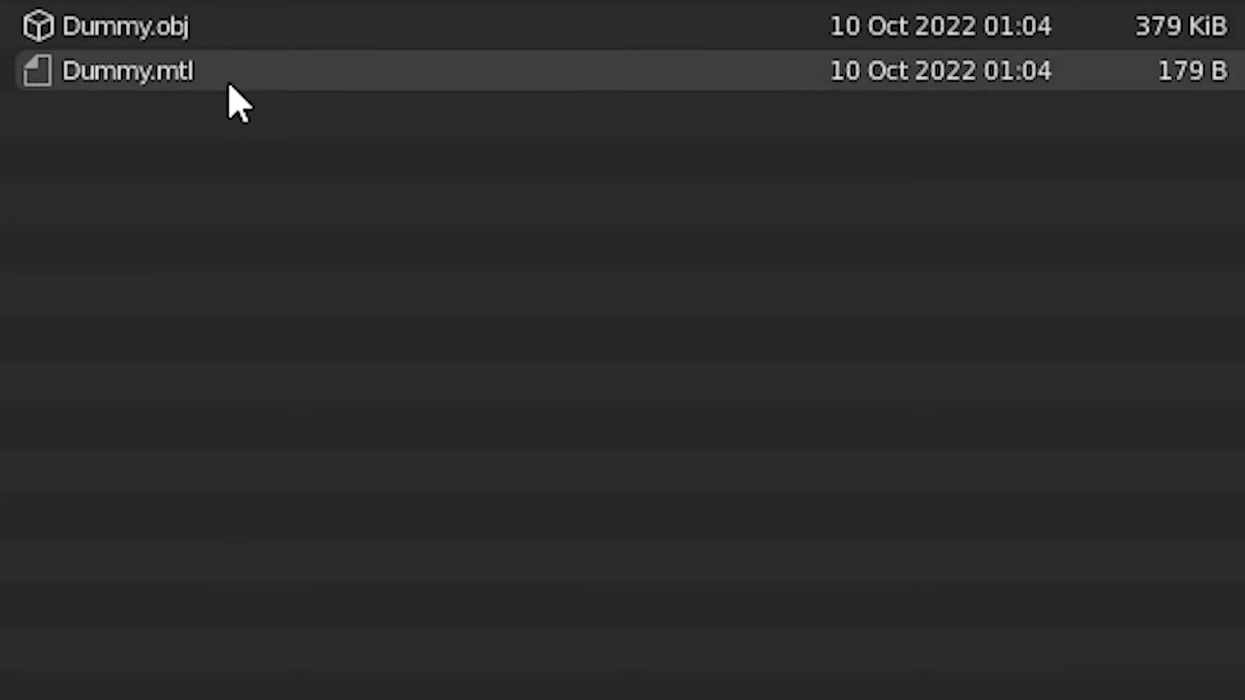
{"action": "double_click", "coordinate": [225, 18]}
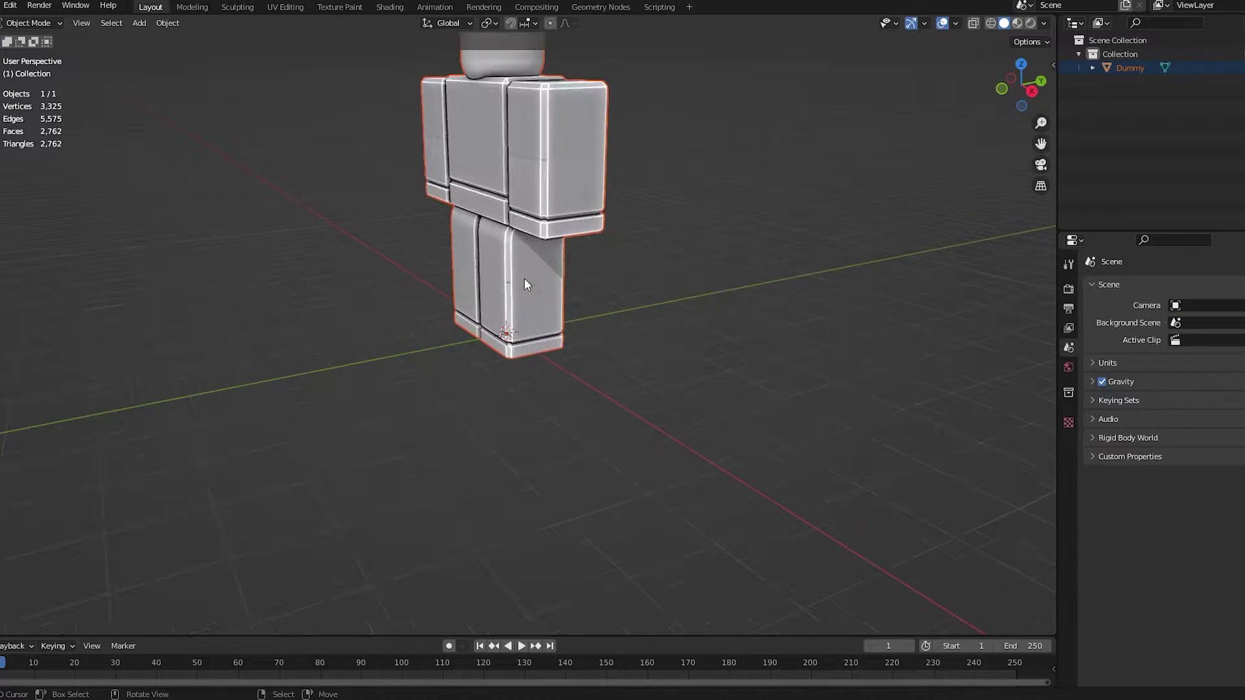
Try Studio lighting and Material color for the viewport shading, ending with Flat lighting and Texture color
{"action": "middle_click_drag", "start_coordinate": [714, 267], "coordinate": [555, 220]}
{"action": "scroll", "coordinate": [600, 254], "scroll_direction": "up", "scroll_amount": 6}
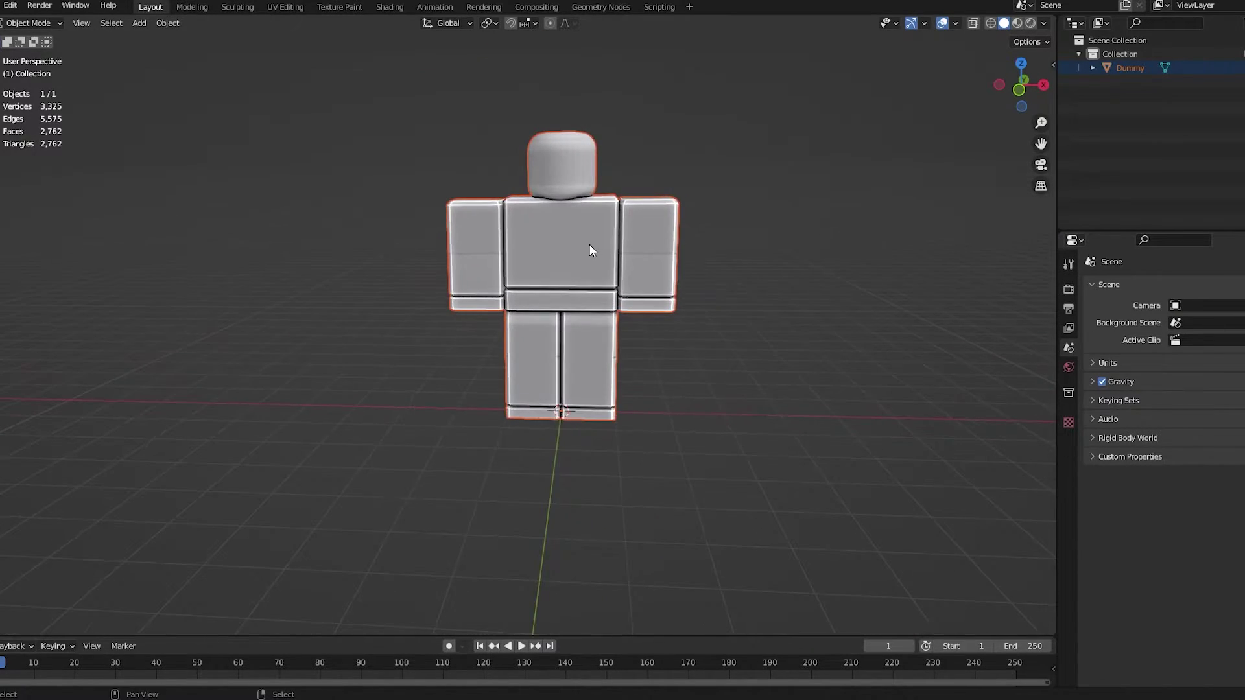
{"action": "middle_click_drag", "start_coordinate": [511, 258], "coordinate": [714, 258]}
{"action": "scroll", "coordinate": [563, 259], "scroll_direction": "up", "scroll_amount": 5}
{"action": "scroll", "coordinate": [713, 258], "scroll_direction": "down", "scroll_amount": 4}
{"action": "middle_click_drag", "start_coordinate": [601, 259], "coordinate": [523, 253]}
{"action": "scroll", "coordinate": [523, 253], "scroll_direction": "down", "scroll_amount": 2}
{"action": "left_click", "coordinate": [1044, 23]}
{"action": "left_click", "coordinate": [983, 91]}
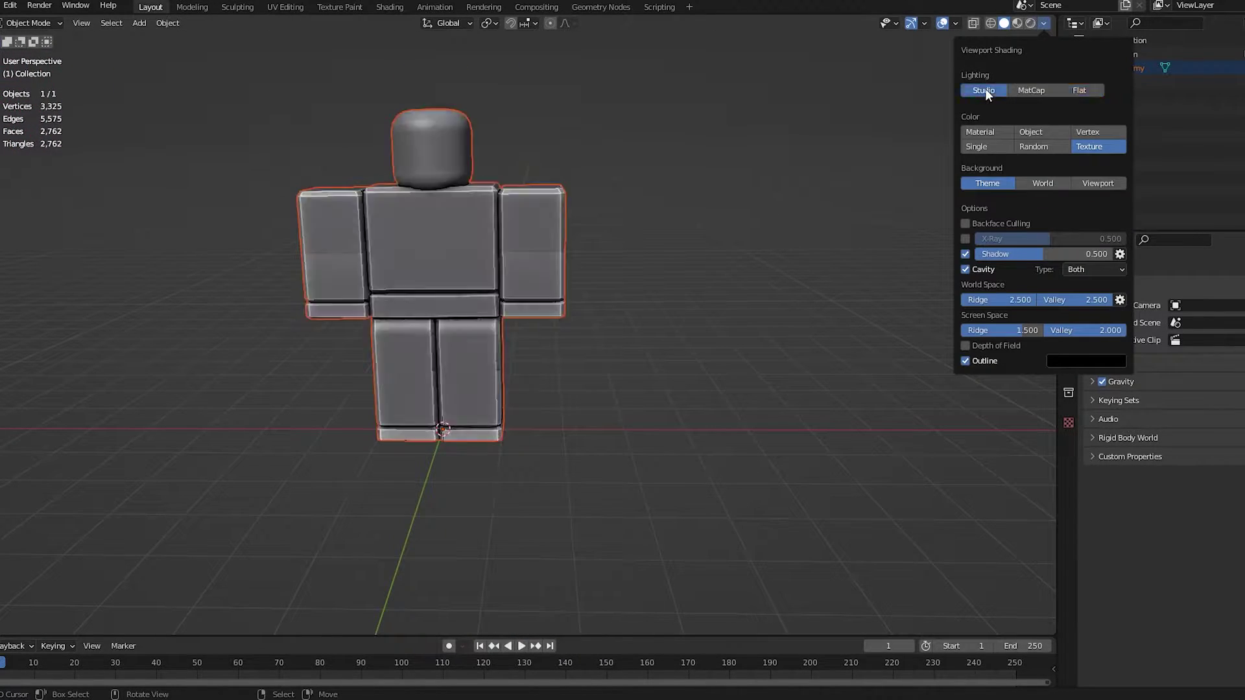
{"action": "left_click", "coordinate": [1080, 91]}
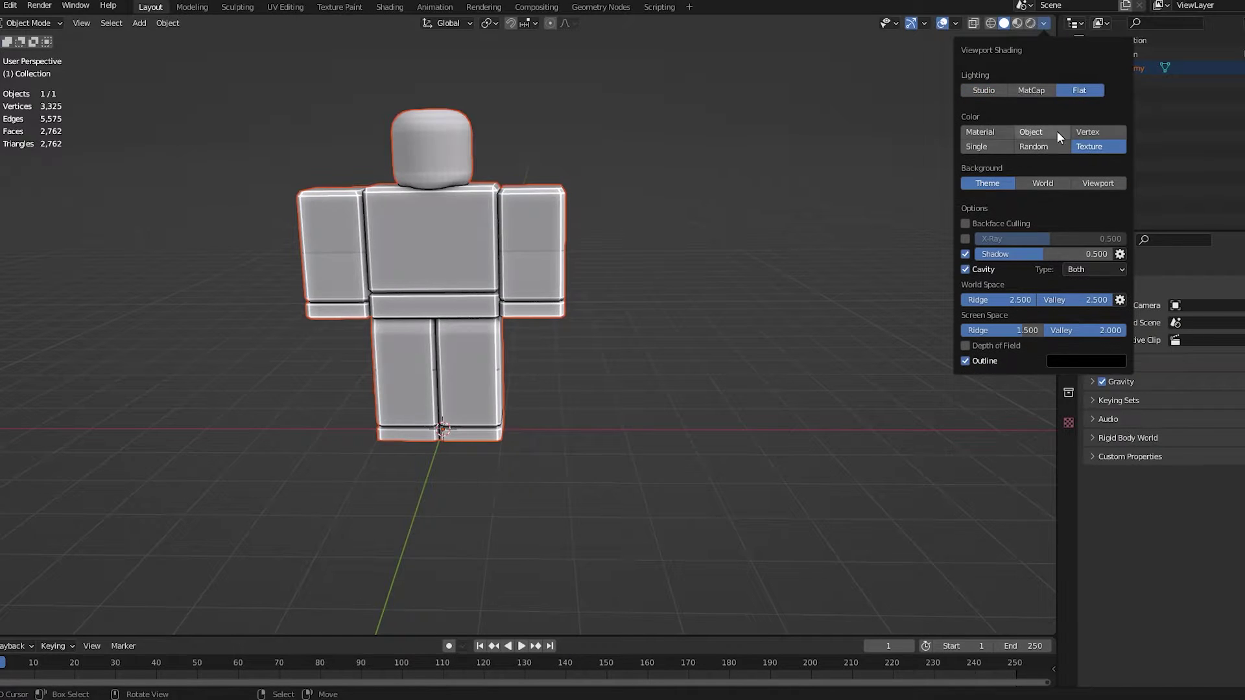
{"action": "left_click", "coordinate": [995, 131]}
{"action": "left_click", "coordinate": [1092, 149]}
{"action": "middle_click_drag", "start_coordinate": [867, 115], "coordinate": [724, 207]}
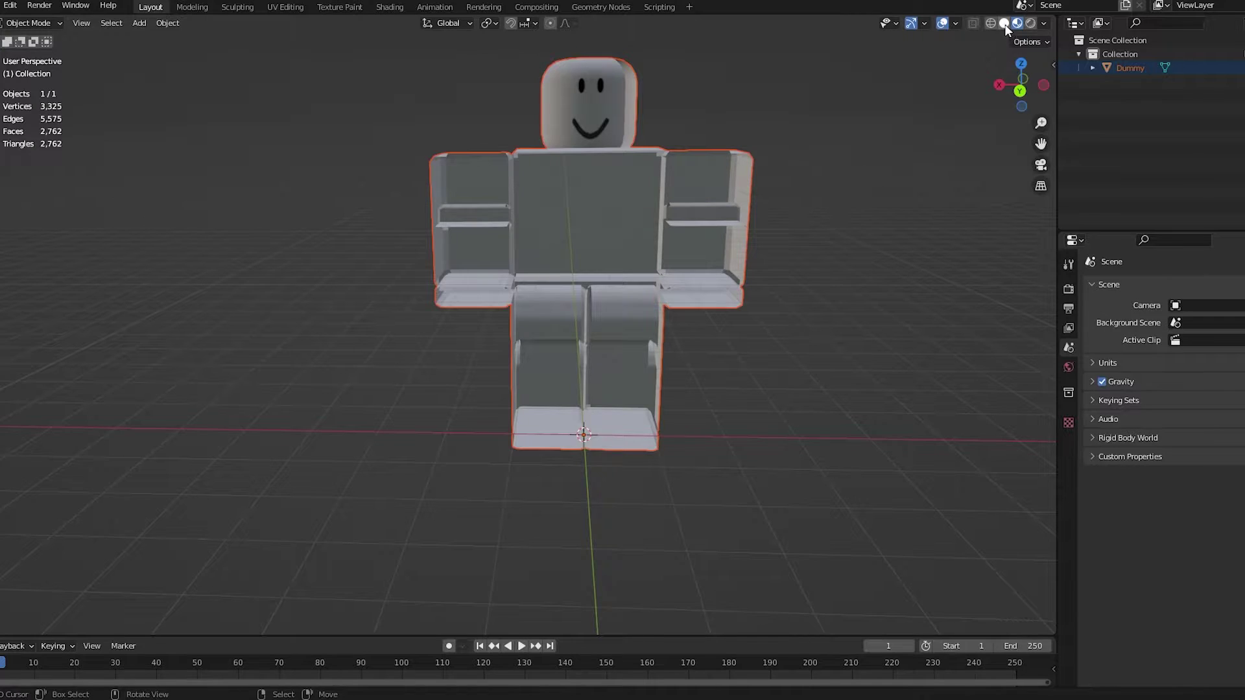
Return the viewport to solid shading, and switch the Cavity and Shadow options off and back on
{"action": "left_click", "coordinate": [1005, 25]}
{"action": "mouse_move", "coordinate": [857, 232]}
{"action": "middle_mouse_down"}
{"action": "mouse_move", "coordinate": [455, 214]}
{"action": "mouse_move", "coordinate": [493, 214]}
{"action": "middle_mouse_up"}
{"action": "scroll", "coordinate": [454, 214], "scroll_direction": "down", "scroll_amount": 4}
{"action": "left_click", "coordinate": [1043, 23]}
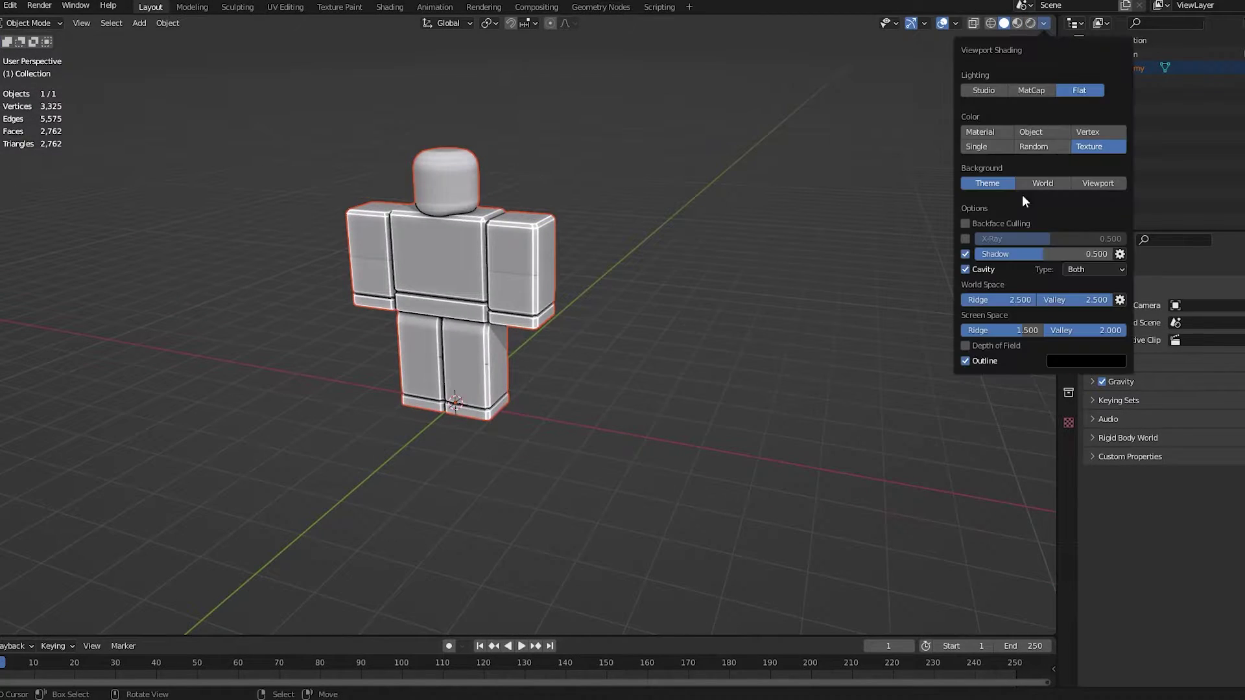
{"action": "left_click", "coordinate": [963, 268]}
{"action": "left_click", "coordinate": [963, 266]}
{"action": "left_click", "coordinate": [967, 253]}
{"action": "left_click", "coordinate": [966, 253]}
Examine the shaded dummy up close from the front, back and sides
{"action": "mouse_move", "coordinate": [722, 221]}
{"action": "middle_mouse_down"}
{"action": "mouse_move", "coordinate": [414, 163]}
{"action": "mouse_move", "coordinate": [657, 143]}
{"action": "mouse_move", "coordinate": [346, 198]}
{"action": "mouse_move", "coordinate": [279, 194]}
{"action": "mouse_move", "coordinate": [679, 179]}
{"action": "middle_mouse_up"}
{"action": "scroll", "coordinate": [413, 164], "scroll_direction": "down", "scroll_amount": 4}
{"action": "scroll", "coordinate": [656, 143], "scroll_direction": "up", "scroll_amount": 4}
{"action": "scroll", "coordinate": [519, 221], "scroll_direction": "up", "scroll_amount": 5}
{"action": "middle_click_drag", "start_coordinate": [541, 223], "coordinate": [389, 314]}
{"action": "scroll", "coordinate": [538, 240], "scroll_direction": "down", "scroll_amount": 6}
{"action": "middle_click_drag", "start_coordinate": [542, 226], "coordinate": [438, 151]}
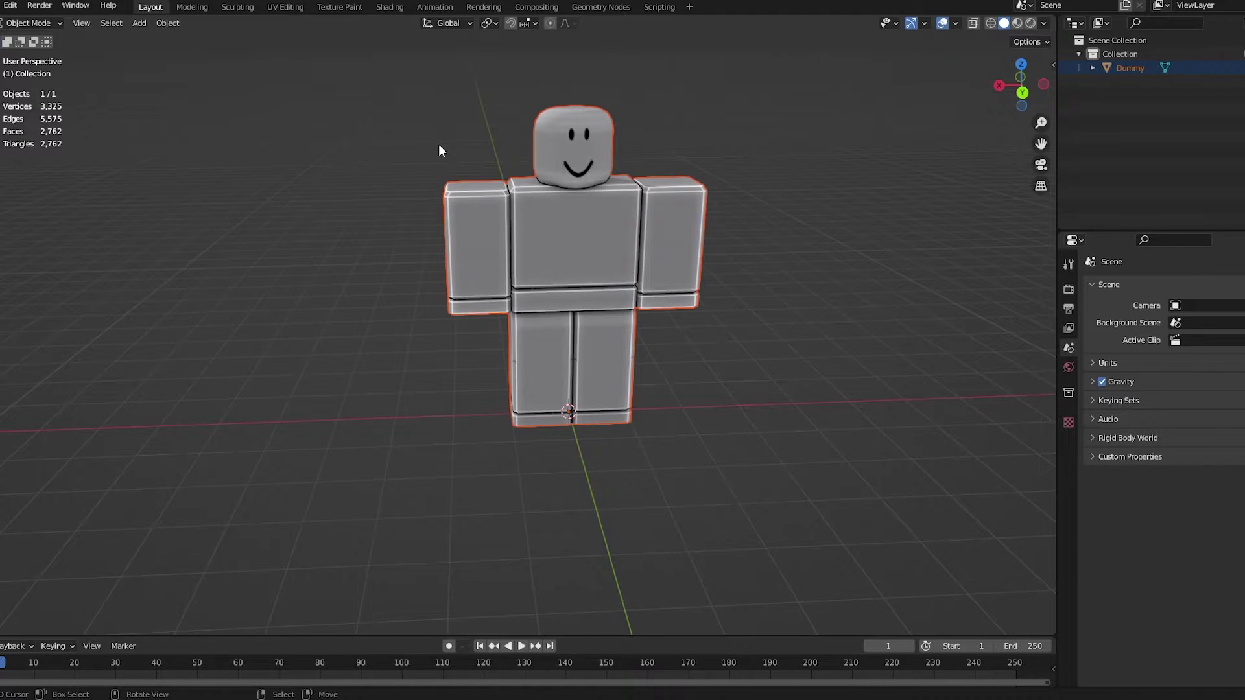
{"action": "scroll", "coordinate": [434, 184], "scroll_direction": "down", "scroll_amount": 2}
{"action": "middle_click_drag", "start_coordinate": [434, 184], "coordinate": [497, 273]}
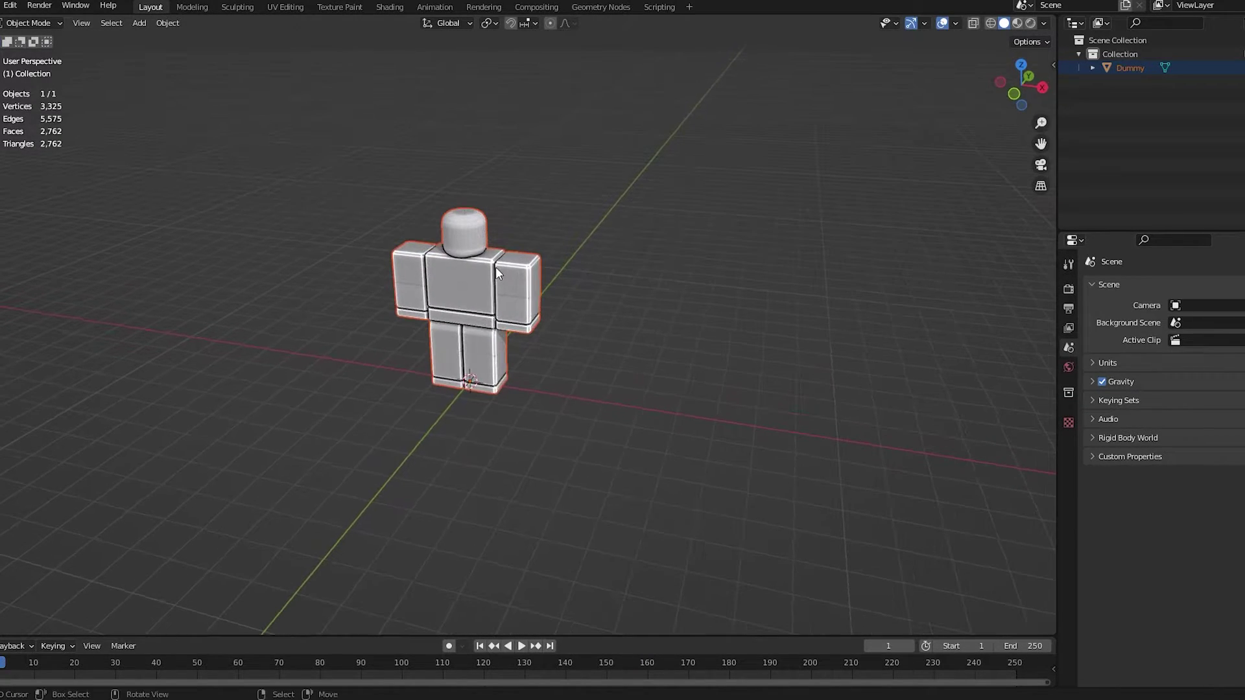
Rotate the dummy about the global Z axis so its face points toward the front view, and deselect it
{"action": "key", "text": "KP_1"}
{"action": "scroll", "coordinate": [496, 221], "scroll_direction": "up", "scroll_amount": 5}
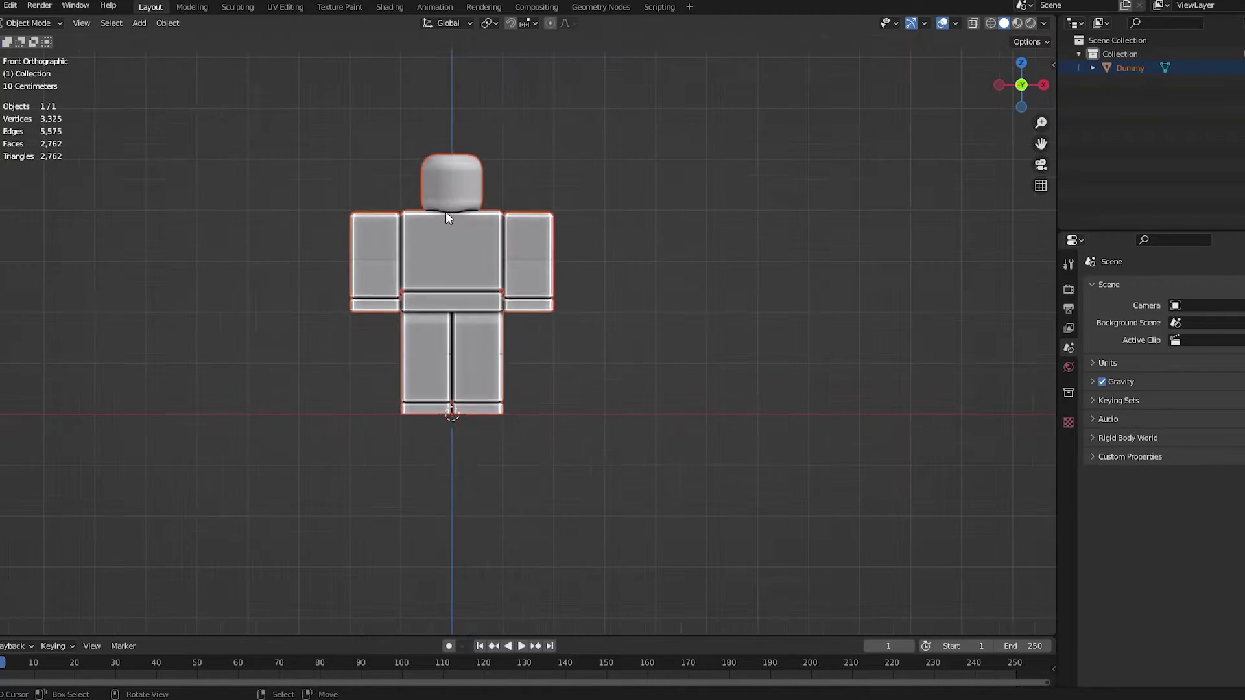
{"action": "scroll", "coordinate": [495, 220], "scroll_direction": "down", "scroll_amount": 5}
{"action": "middle_click_drag", "start_coordinate": [604, 277], "coordinate": [572, 311]}
{"action": "key", "text": "r"}
{"action": "key", "text": "z"}
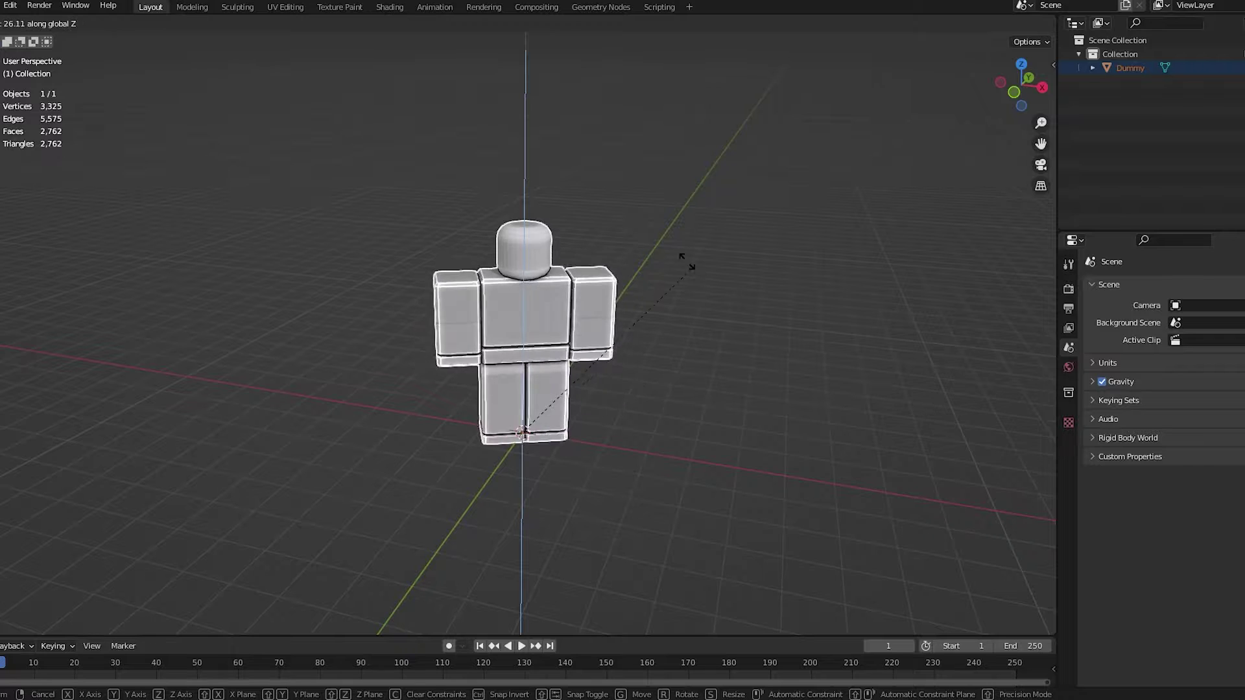
{"action": "left_click", "coordinate": [292, 289]}
{"action": "scroll", "coordinate": [411, 314], "scroll_direction": "up", "scroll_amount": 3}
{"action": "middle_click_drag", "start_coordinate": [411, 314], "coordinate": [542, 303]}
{"action": "scroll", "coordinate": [545, 304], "scroll_direction": "up", "scroll_amount": 4}
{"action": "key", "text": "alt+a"}
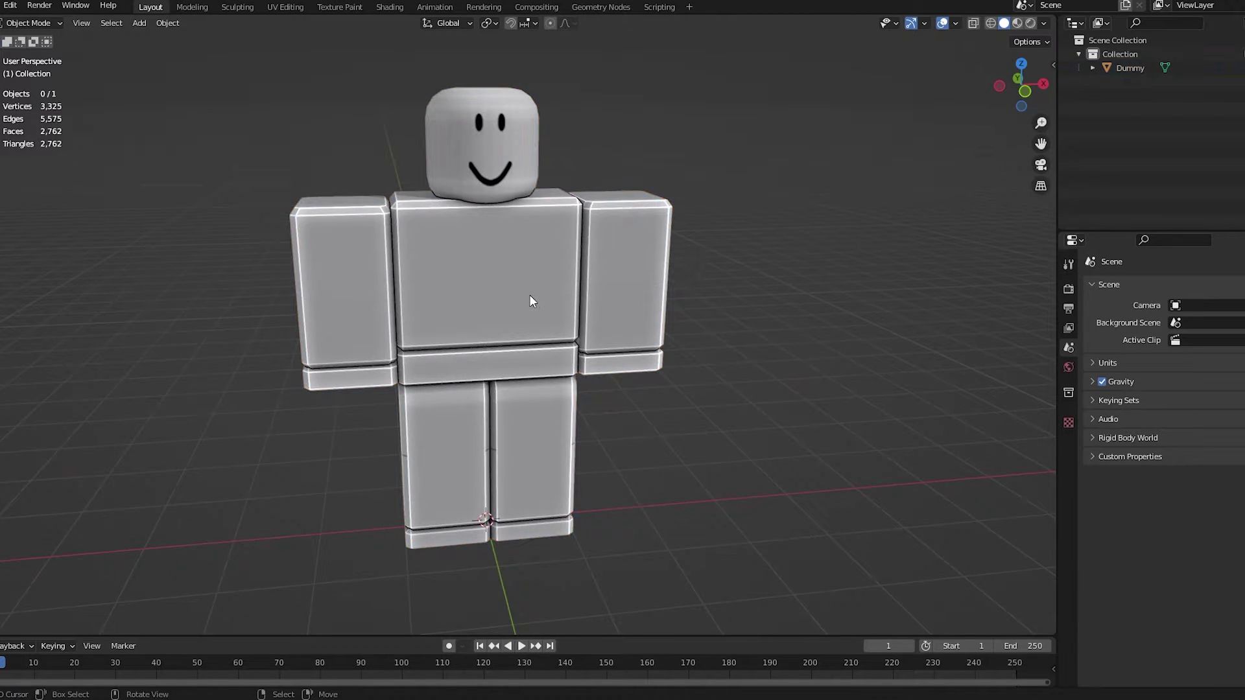
Add a cylinder mesh to the scene from the front orthographic view
{"action": "key", "text": "KP_1"}
{"action": "scroll", "coordinate": [607, 298], "scroll_direction": "up", "scroll_amount": 2}
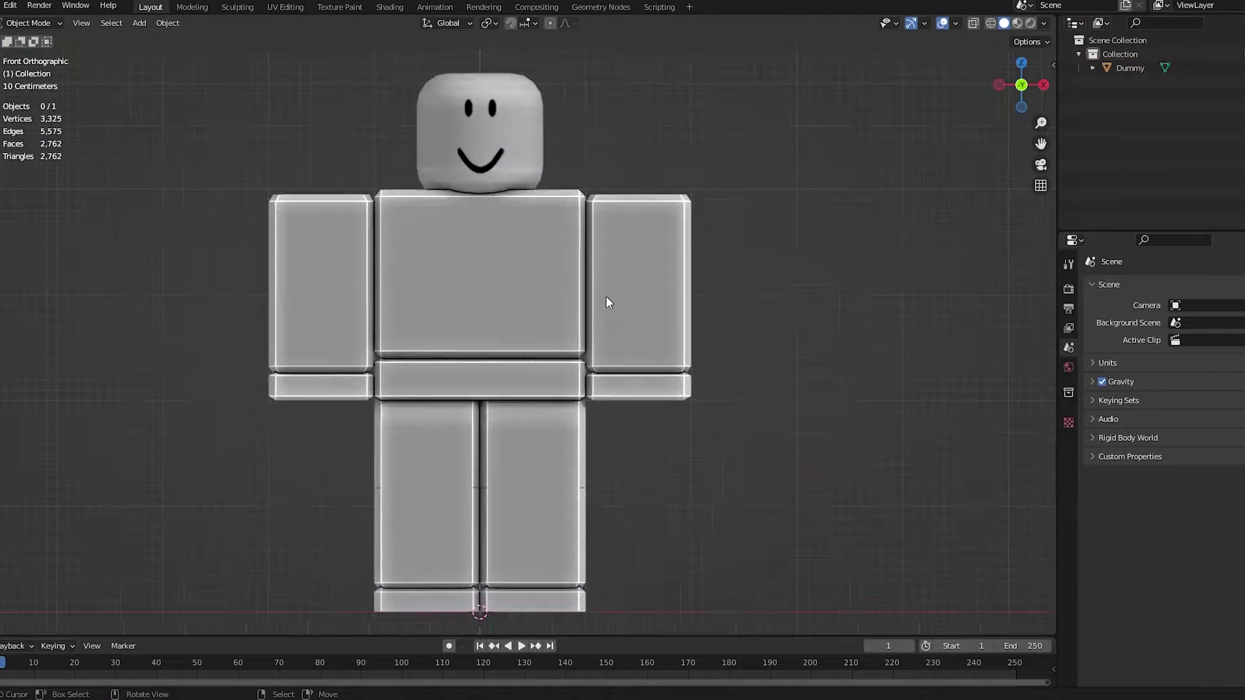
{"action": "scroll", "coordinate": [606, 296], "scroll_direction": "up", "scroll_amount": 1}
{"action": "scroll", "coordinate": [596, 280], "scroll_direction": "down", "scroll_amount": 2}
{"action": "middle_click_drag", "start_coordinate": [554, 222], "coordinate": [610, 354], "text": "shift"}
{"action": "scroll", "coordinate": [559, 331], "scroll_direction": "up", "scroll_amount": 5}
{"action": "scroll", "coordinate": [597, 328], "scroll_direction": "down", "scroll_amount": 4}
{"action": "key", "text": "shift+a"}
{"action": "mouse_move", "coordinate": [590, 321]}
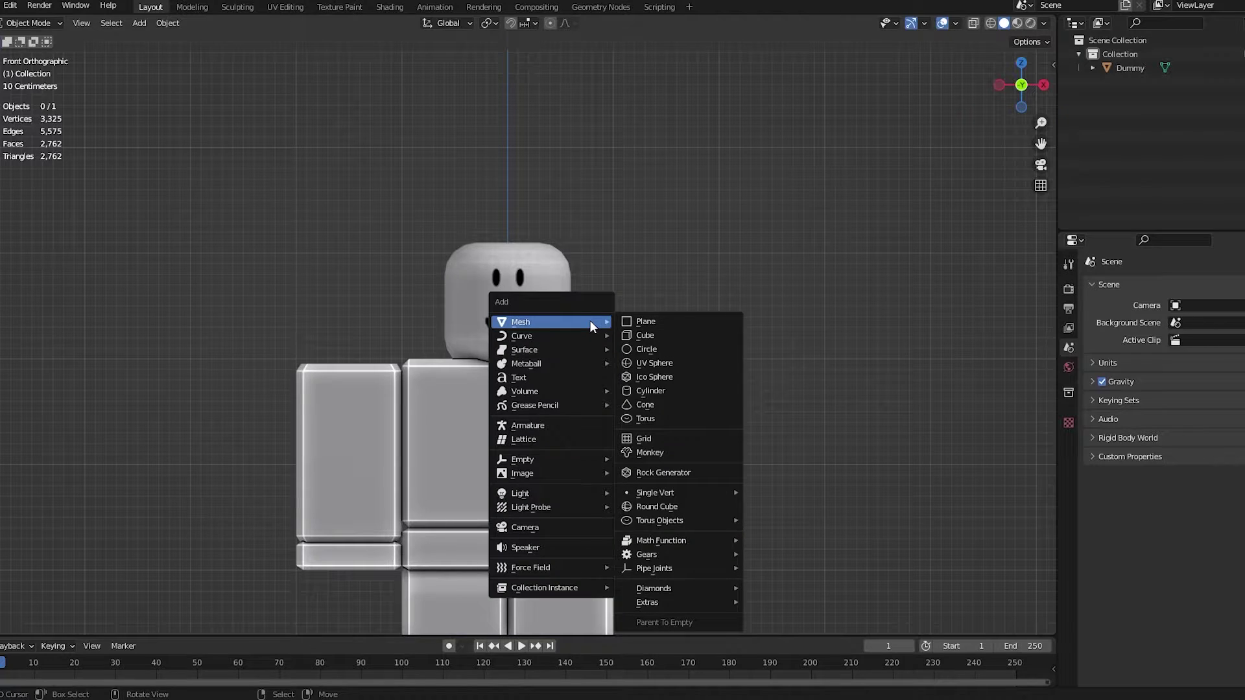
{"action": "left_click", "coordinate": [652, 392]}
{"action": "scroll", "coordinate": [645, 388], "scroll_direction": "down", "scroll_amount": 5}
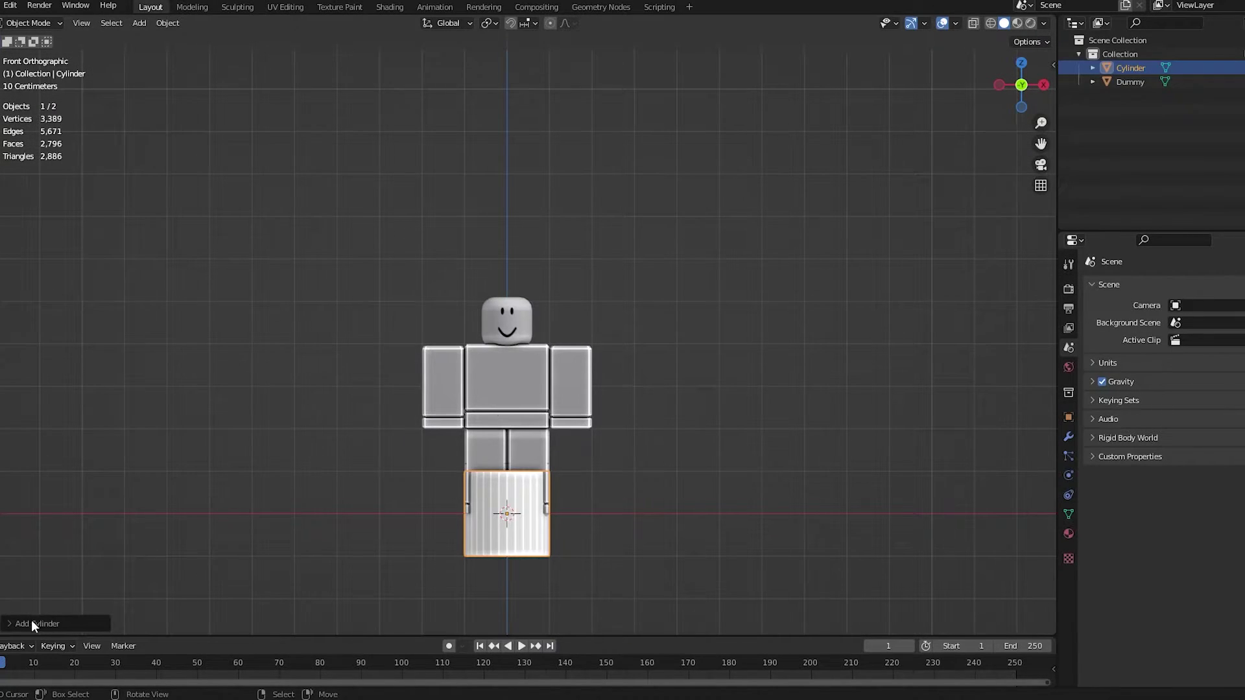
Set the new cylinder's vertex count to 16
{"action": "left_click", "coordinate": [11, 623]}
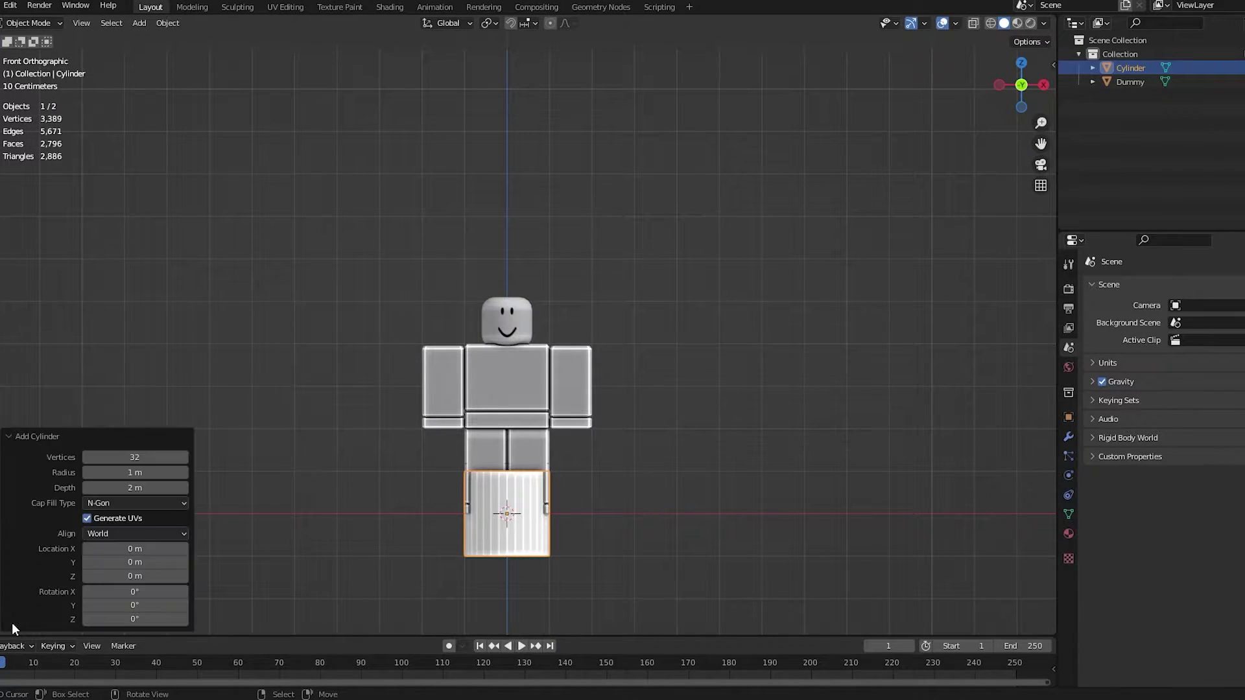
{"action": "left_click", "coordinate": [138, 462]}
{"action": "type", "text": "16"}
{"action": "key", "text": "Return"}
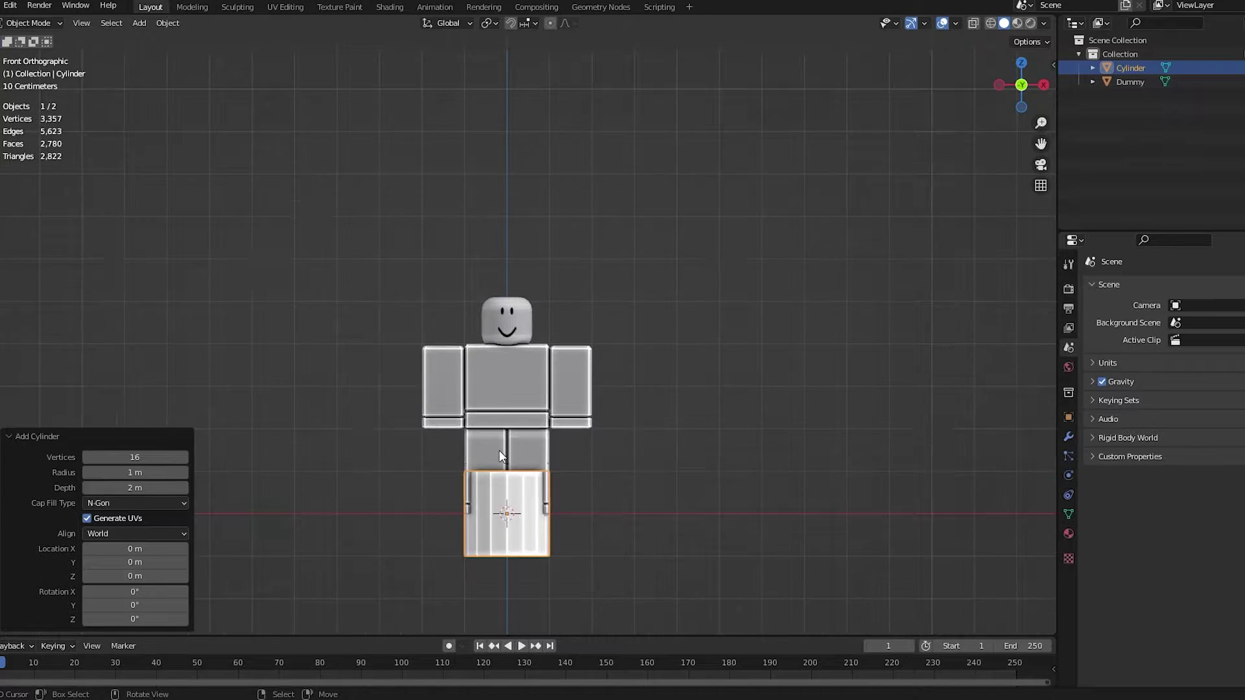
Move the cylinder up along Z about 5.16 m to the dummy's head
{"action": "scroll", "coordinate": [499, 450], "scroll_direction": "up", "scroll_amount": 1}
{"action": "key", "text": "g"}
{"action": "key", "text": "z"}
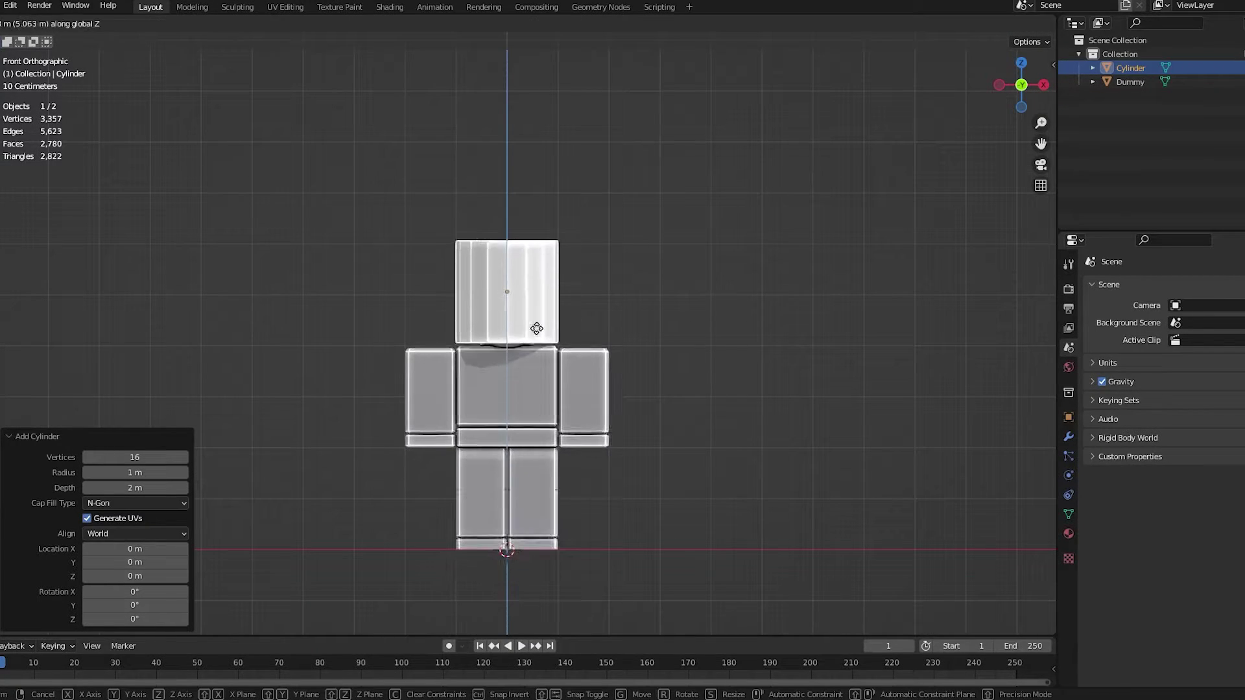
{"action": "left_click", "coordinate": [547, 333]}
Flatten the cylinder to about 0.138 of its height along Z and lower it onto the top of the head
{"action": "scroll", "coordinate": [792, 431], "scroll_direction": "up", "scroll_amount": 4}
{"action": "key", "text": "s"}
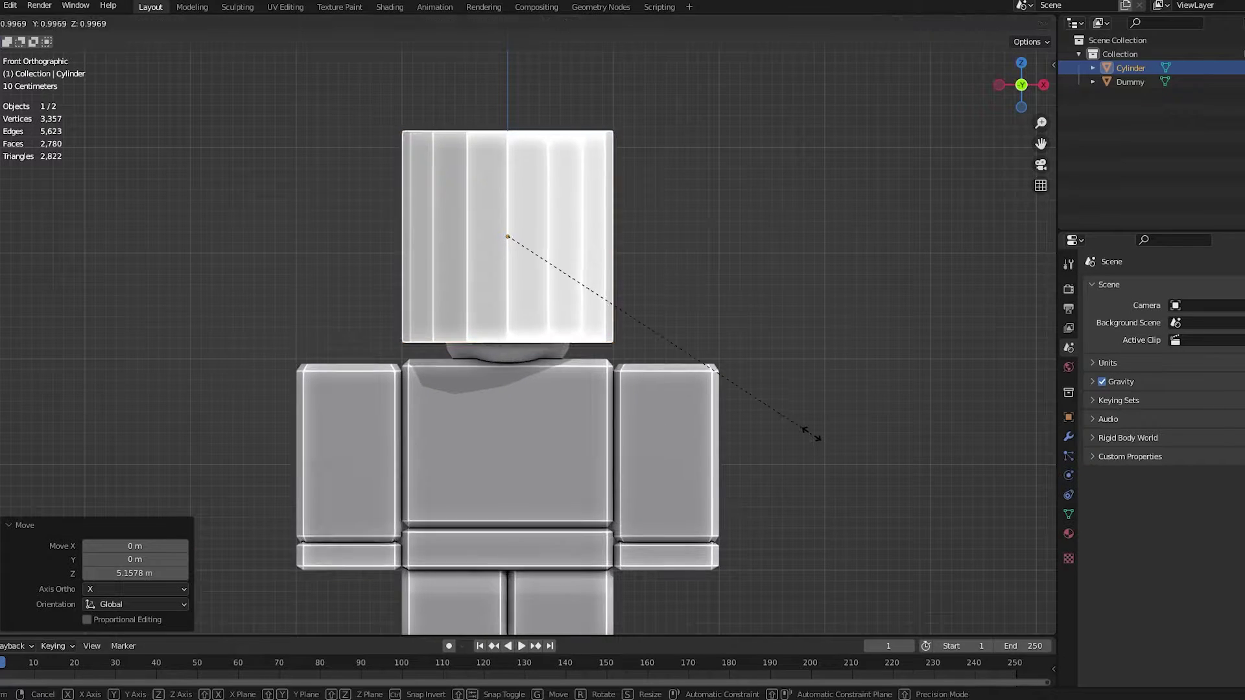
{"action": "key", "text": "z"}
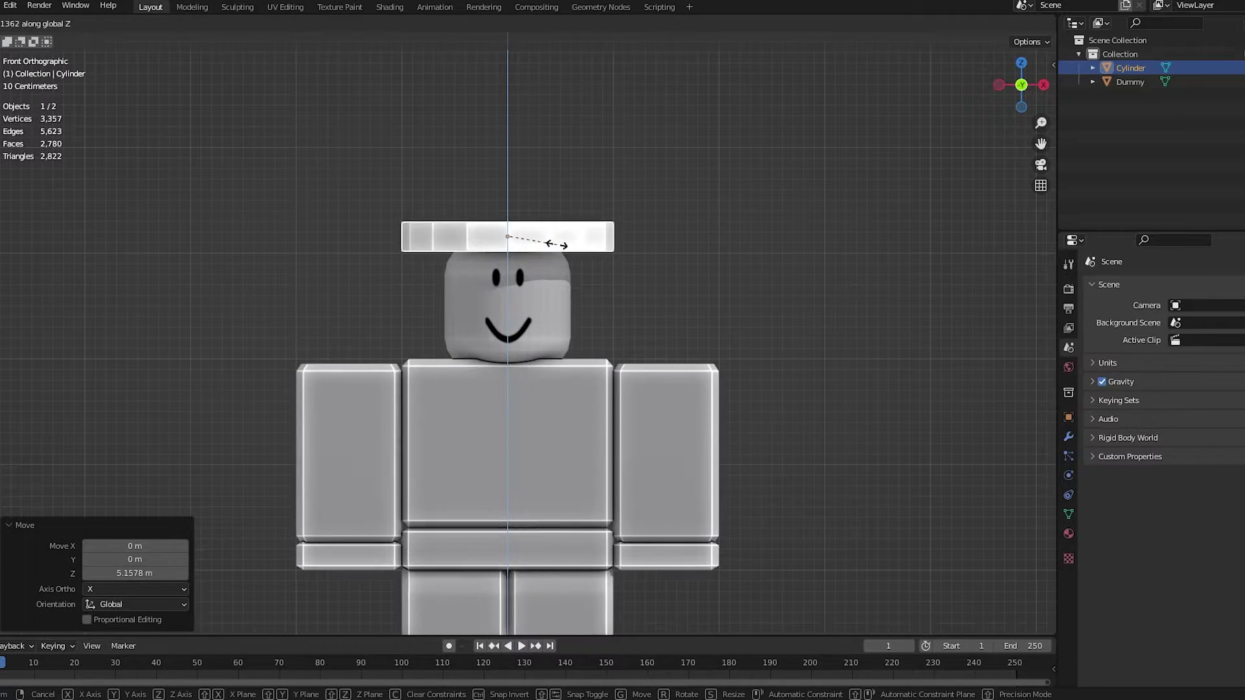
{"action": "left_click", "coordinate": [558, 244]}
{"action": "key", "text": "z"}
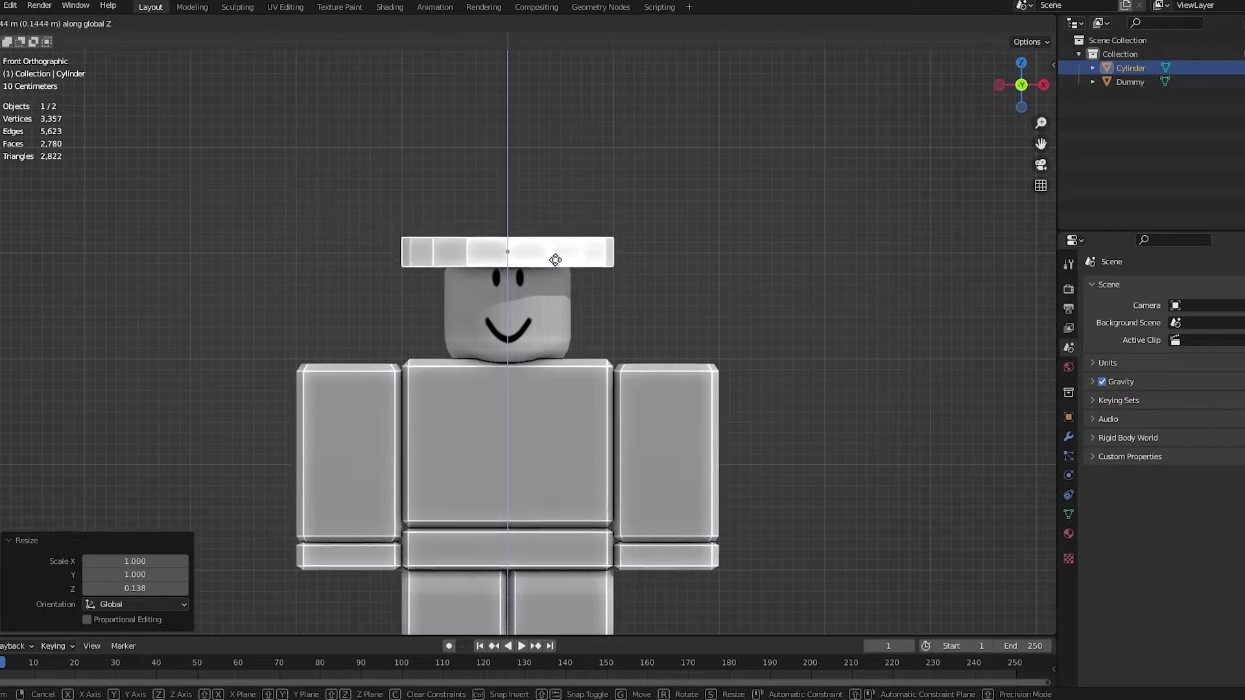
{"action": "left_click", "coordinate": [556, 258]}
Edit the cylinder's mesh and scale its top face to about 0.583 to form a sloped hat brim
{"action": "scroll", "coordinate": [559, 255], "scroll_direction": "up", "scroll_amount": 4}
{"action": "key", "text": "Tab"}
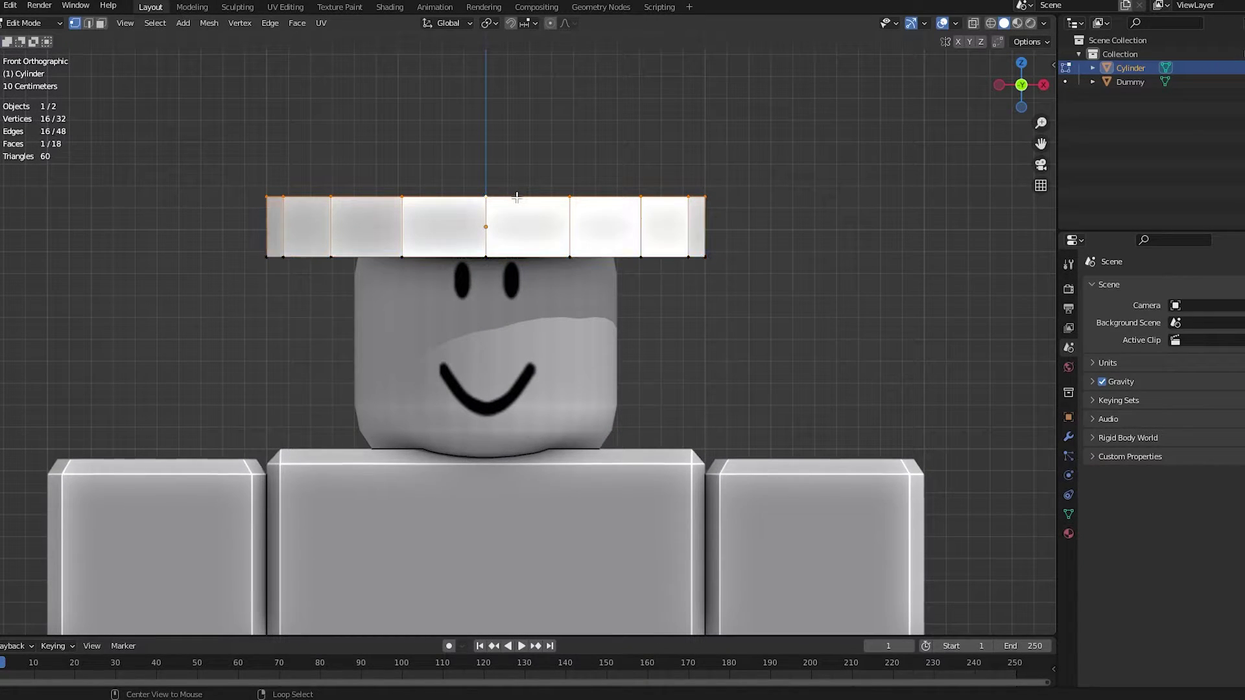
{"action": "key", "text": "s"}
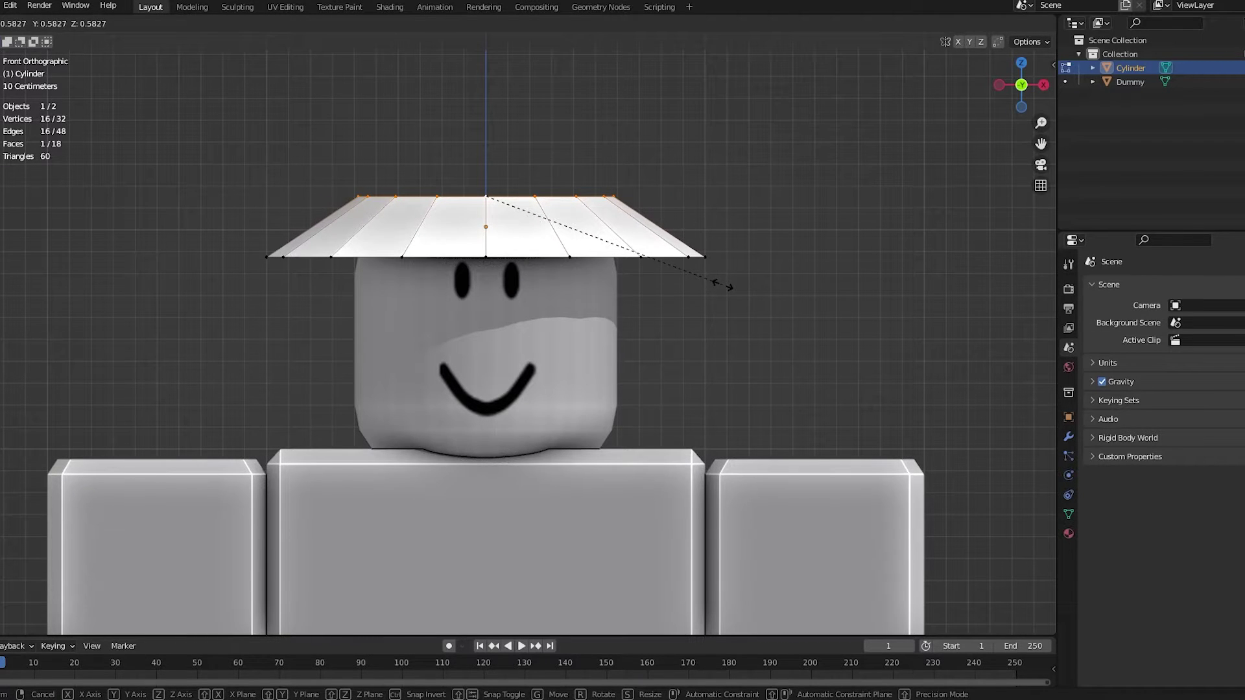
{"action": "left_click", "coordinate": [721, 286]}
Lower the brim's top face about 0.09 m, tilt it slightly and nudge it into place
{"action": "middle_click_drag", "start_coordinate": [686, 173], "coordinate": [678, 253], "text": "shift"}
{"action": "key", "text": "g"}
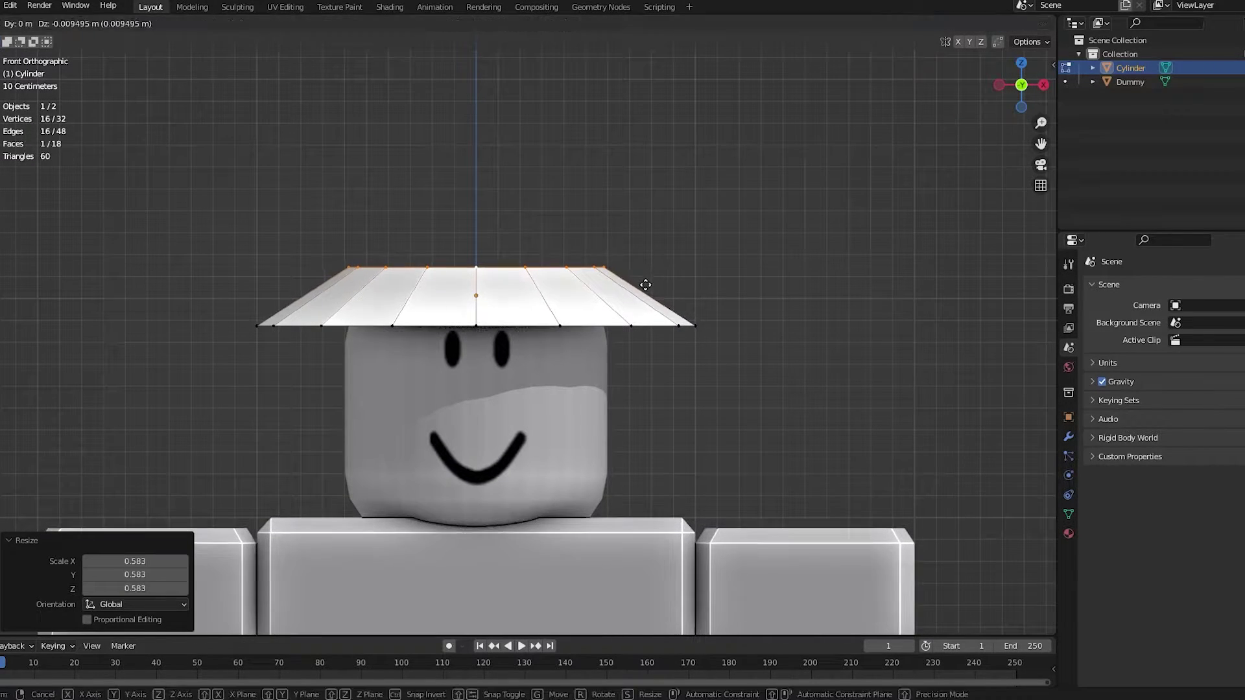
{"action": "left_click", "coordinate": [651, 299]}
{"action": "key", "text": "r"}
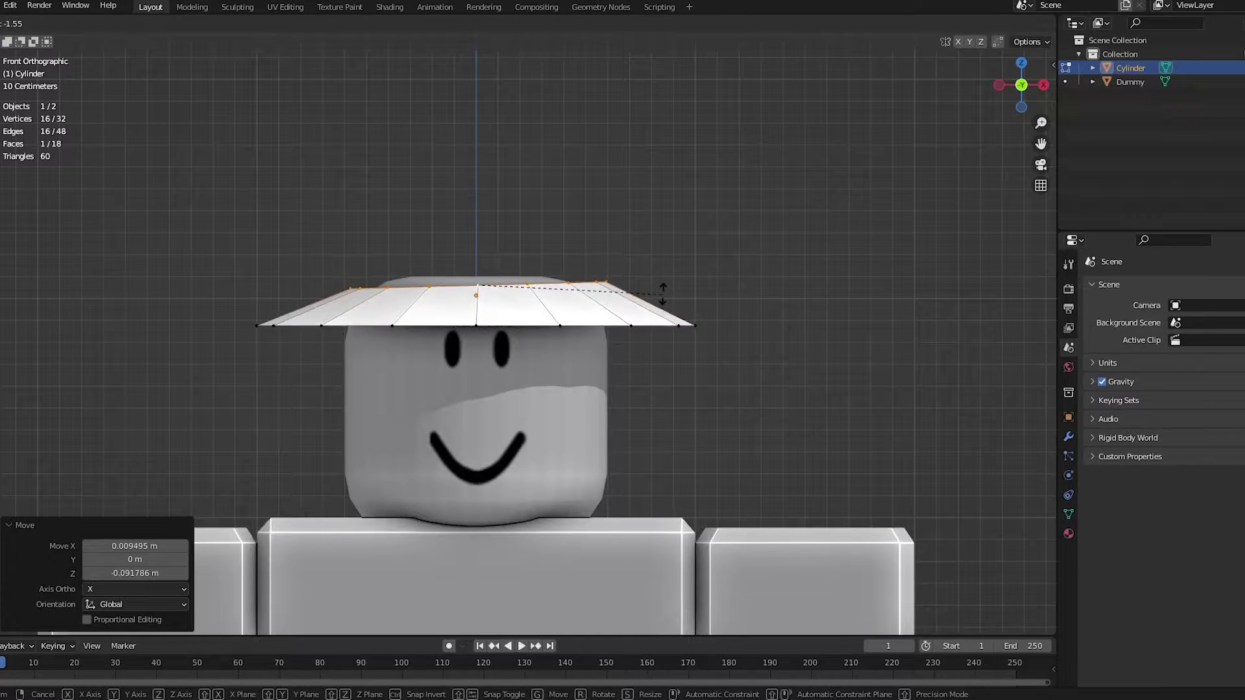
{"action": "left_click", "coordinate": [663, 294]}
{"action": "key", "text": "g"}
{"action": "left_click", "coordinate": [660, 290]}
Extrude the brim's top face upward, scale it to about 0.567, lower it and tilt it about -1.9°
{"action": "key", "text": "e"}
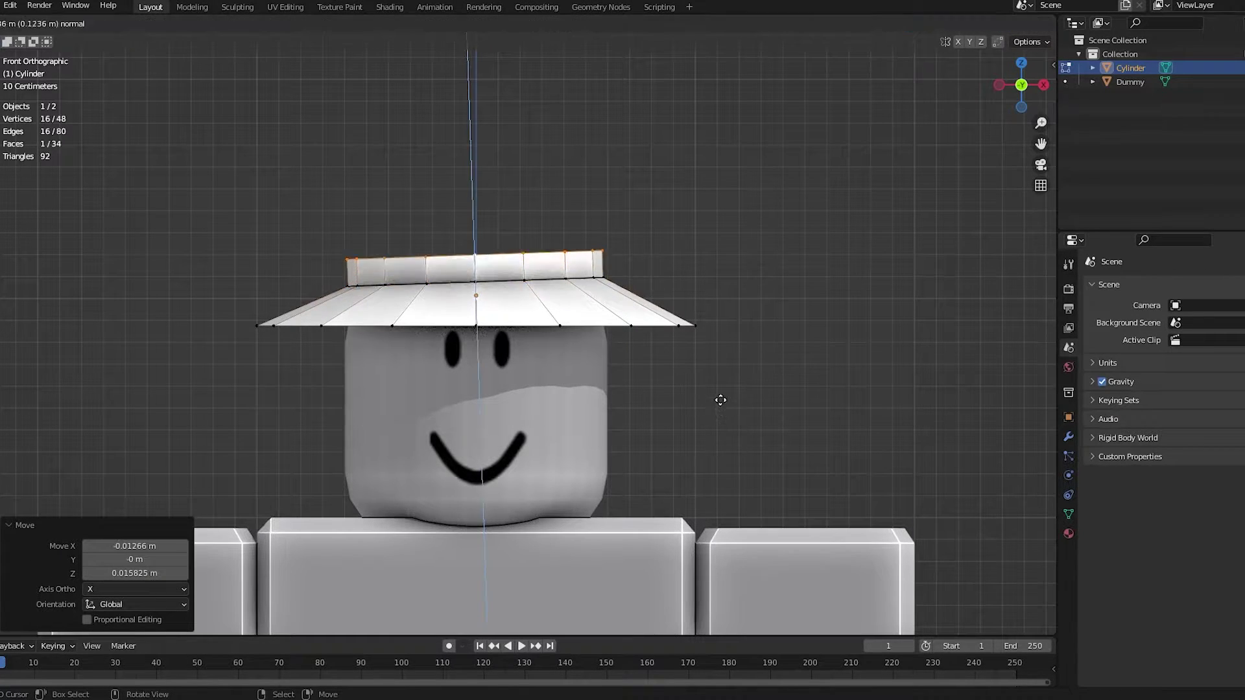
{"action": "left_click", "coordinate": [694, 286]}
{"action": "key", "text": "s"}
{"action": "left_click", "coordinate": [662, 224]}
{"action": "key", "text": "g"}
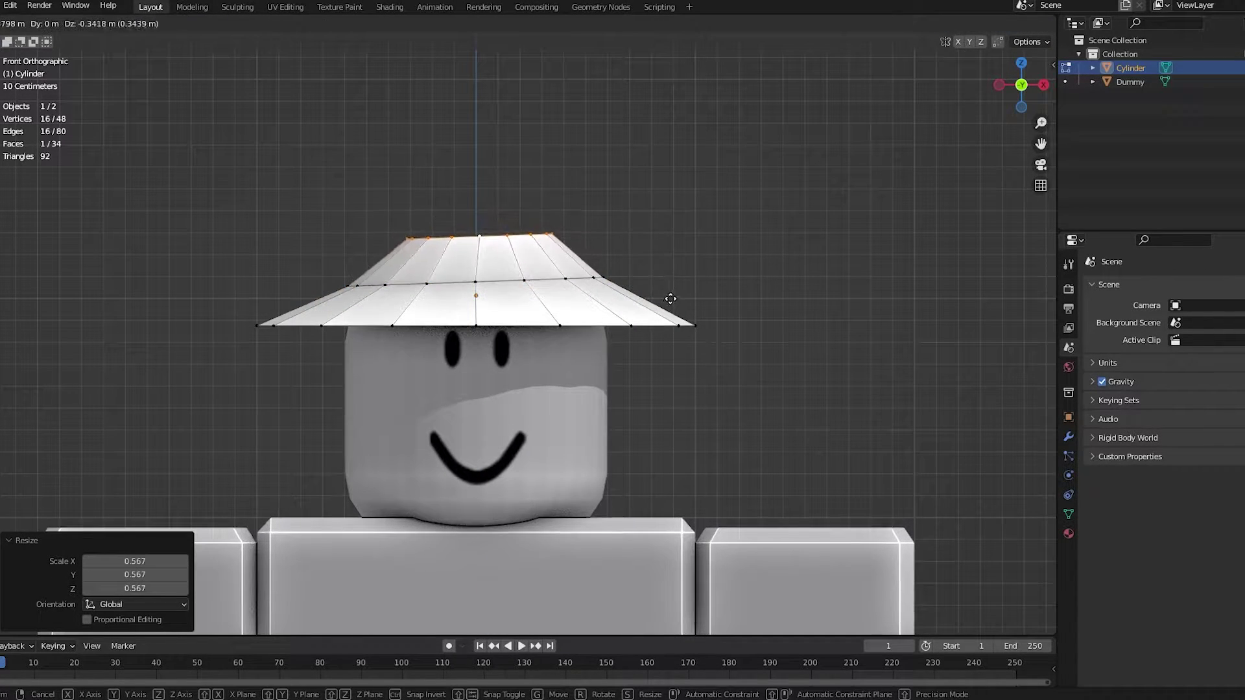
{"action": "left_click", "coordinate": [672, 292]}
{"action": "key", "text": "r"}
{"action": "left_click", "coordinate": [675, 286]}
{"action": "scroll", "coordinate": [661, 287], "scroll_direction": "down", "scroll_amount": 8}
{"action": "scroll", "coordinate": [660, 288], "scroll_direction": "up", "scroll_amount": 7}
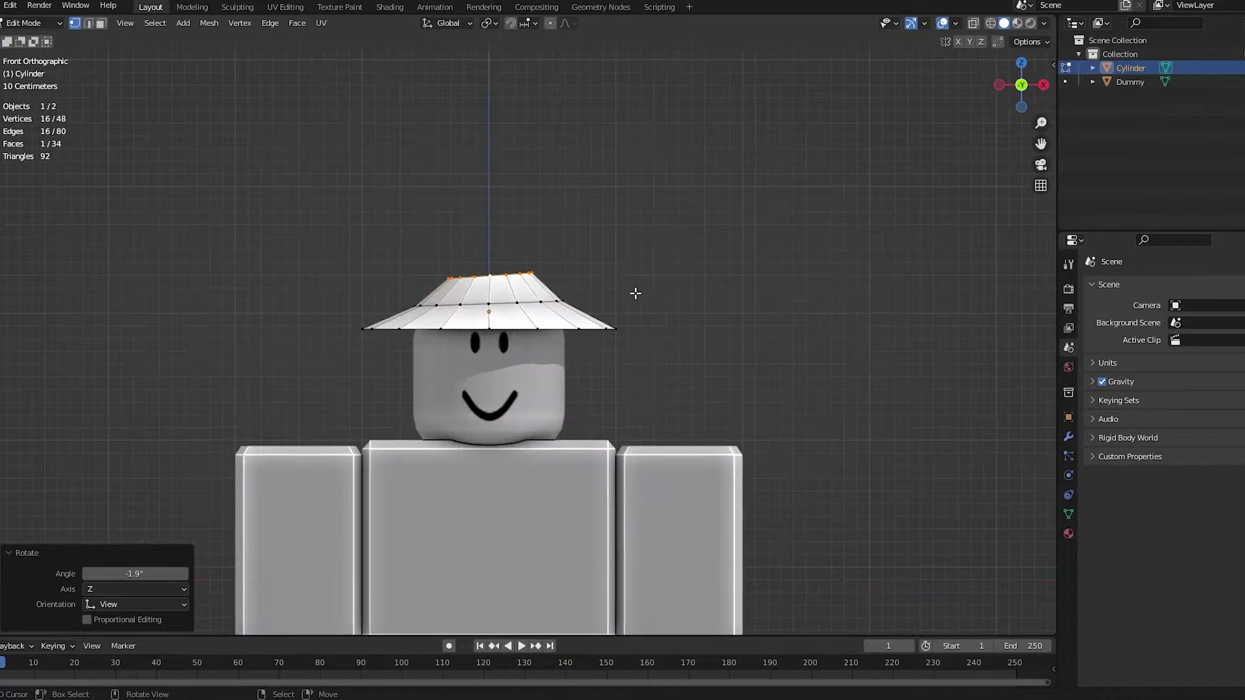
Extrude the top face about 0.72 m into a crown, shrink it to a narrow tip, shift it toward -X and tilt it about -24.8°
{"action": "key", "text": "e"}
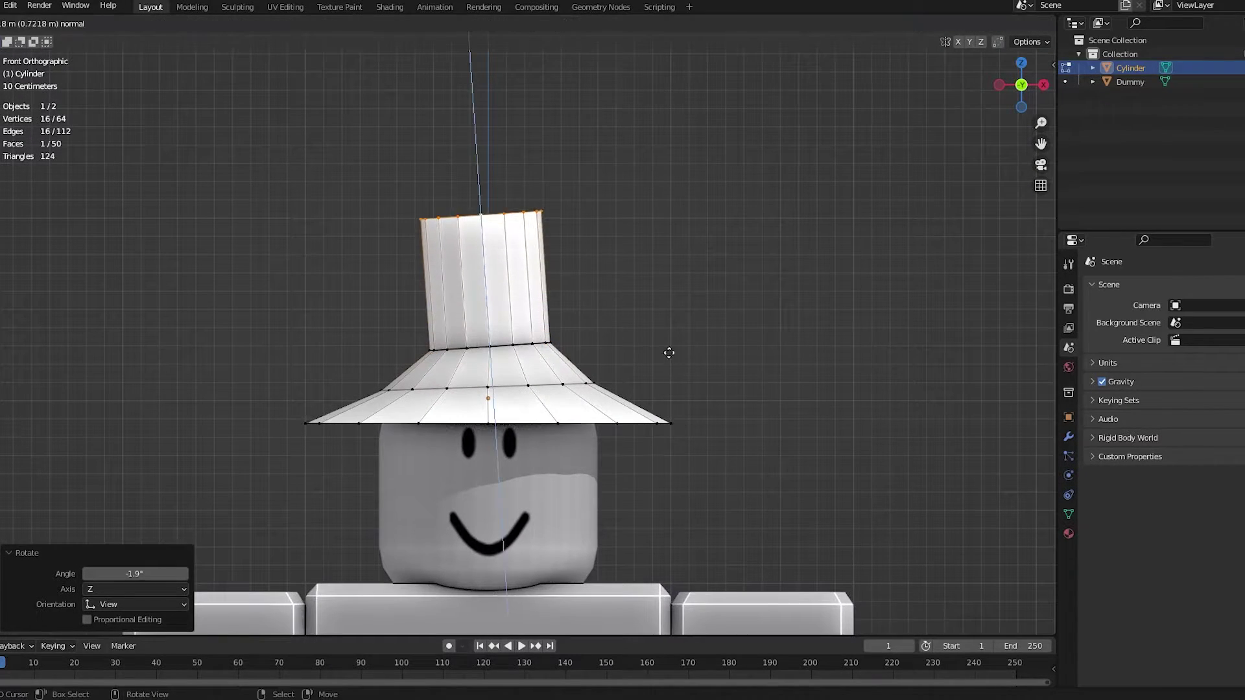
{"action": "left_click", "coordinate": [659, 336]}
{"action": "key", "text": "s"}
{"action": "left_click", "coordinate": [524, 211]}
{"action": "key", "text": "g"}
{"action": "left_click", "coordinate": [484, 236]}
{"action": "key", "text": "r"}
{"action": "left_click", "coordinate": [495, 213]}
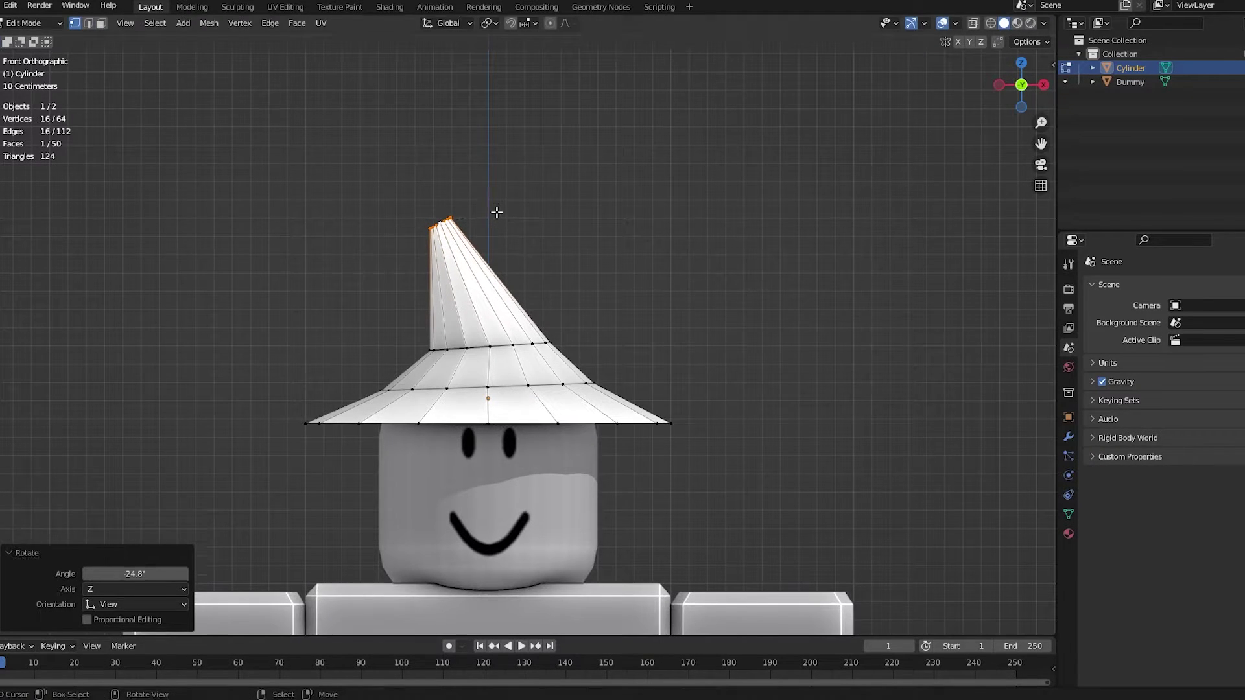
Leave mesh editing and examine the hat's silhouette on the dummy's head
{"action": "scroll", "coordinate": [495, 259], "scroll_direction": "down", "scroll_amount": 8}
{"action": "scroll", "coordinate": [496, 266], "scroll_direction": "up", "scroll_amount": 6}
{"action": "key", "text": "Tab"}
{"action": "scroll", "coordinate": [501, 281], "scroll_direction": "down", "scroll_amount": 3}
{"action": "middle_click_drag", "start_coordinate": [501, 281], "coordinate": [538, 279]}
{"action": "scroll", "coordinate": [542, 189], "scroll_direction": "up", "scroll_amount": 6}
{"action": "middle_click_drag", "start_coordinate": [543, 189], "coordinate": [511, 451], "text": "shift"}
Extrude the crown's tip about 0.07 m, scale it to about 0.424 and rotate it about -11.7°
{"action": "key", "text": "Tab"}
{"action": "key", "text": "e"}
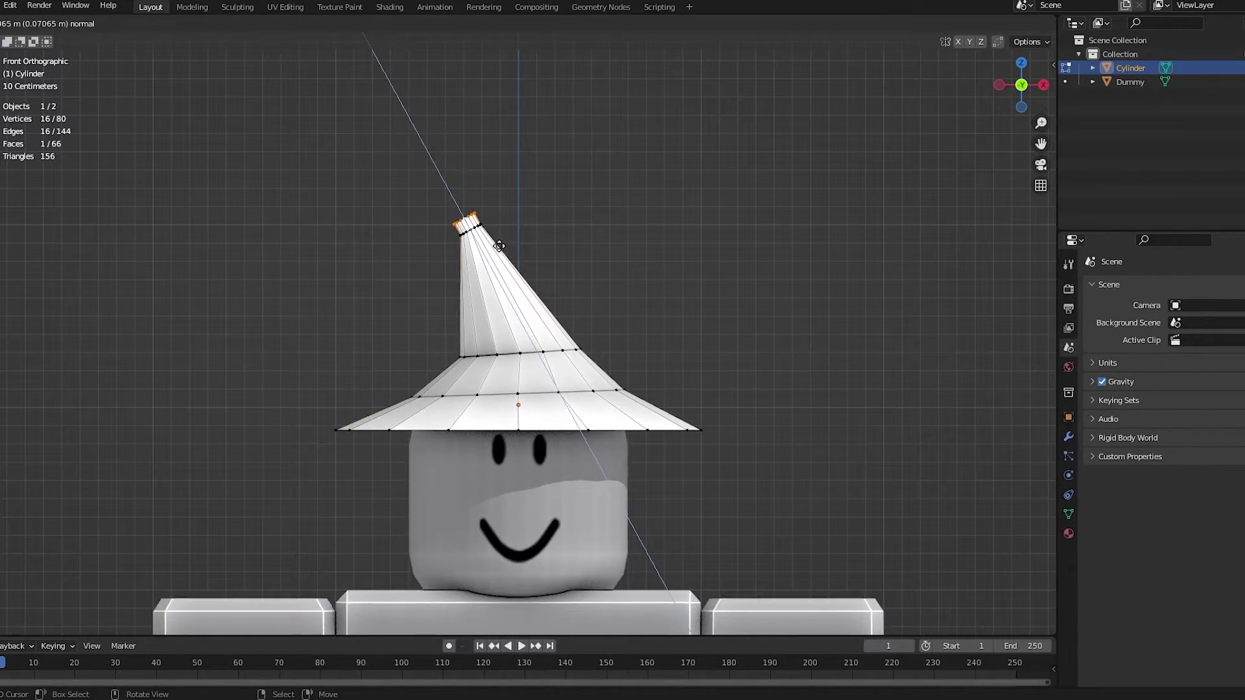
{"action": "left_click", "coordinate": [498, 245]}
{"action": "key", "text": "s"}
{"action": "left_click", "coordinate": [499, 239]}
{"action": "key", "text": "r"}
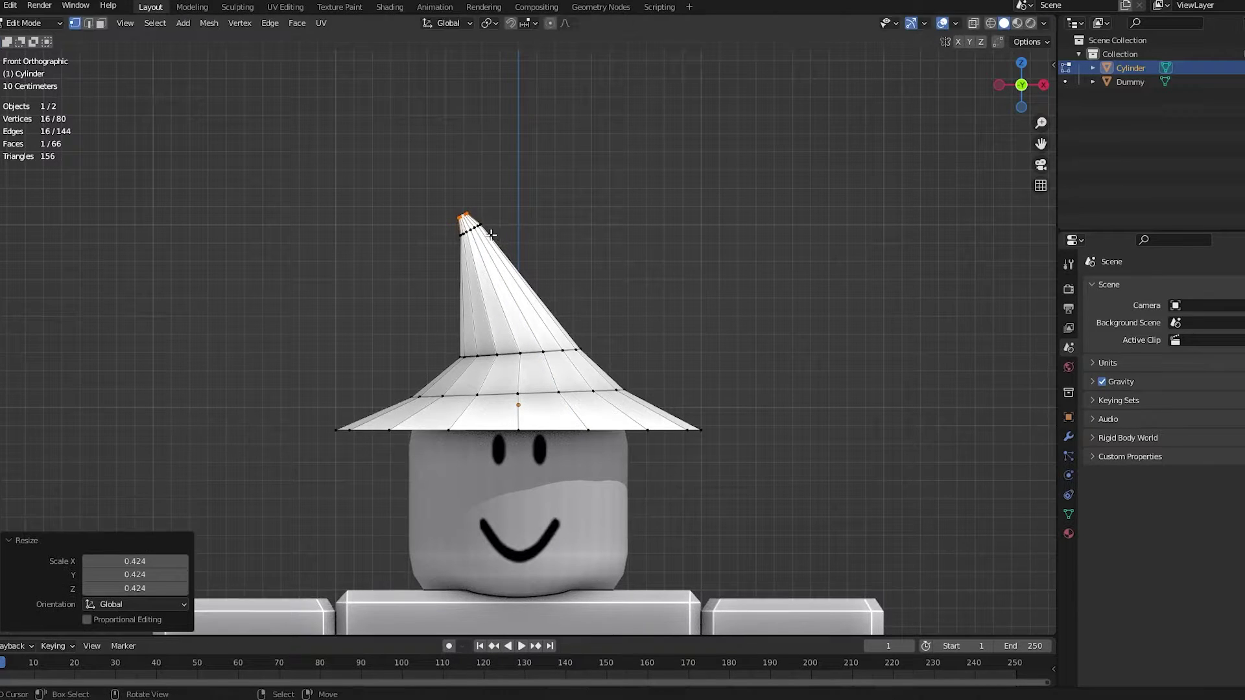
{"action": "left_click", "coordinate": [496, 235]}
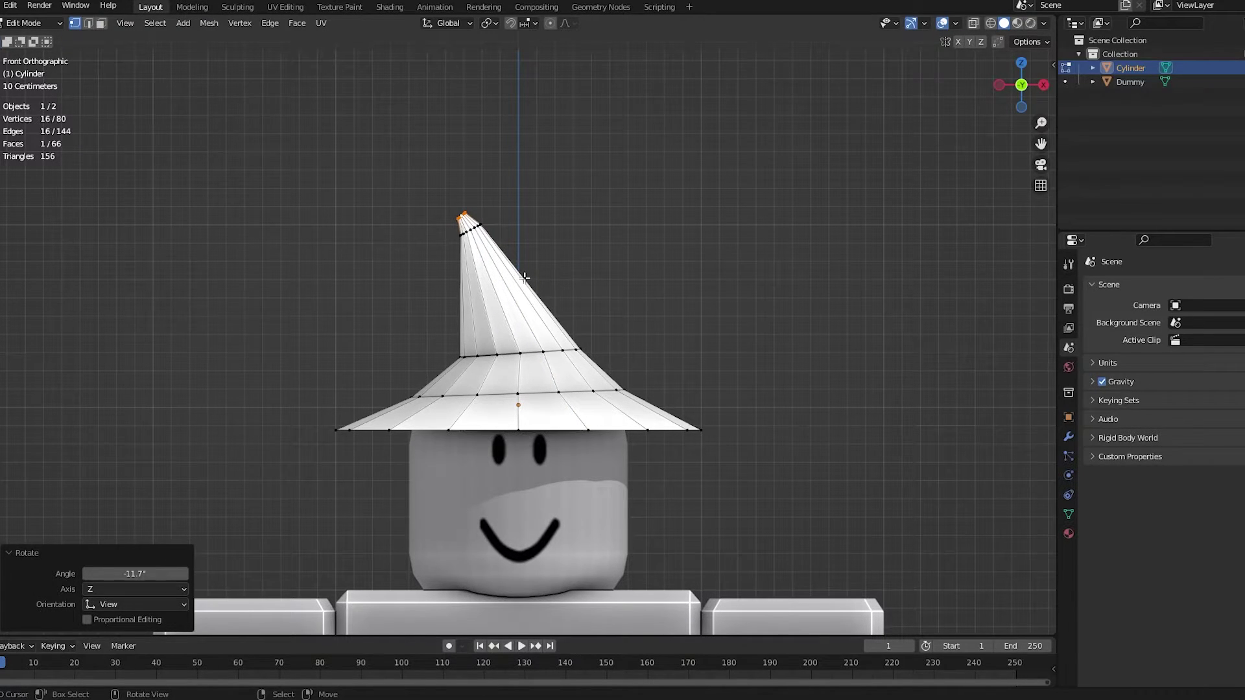
Add two evenly spaced loop cuts around the crown's long section without sliding them
{"action": "key", "text": "ctrl+r"}
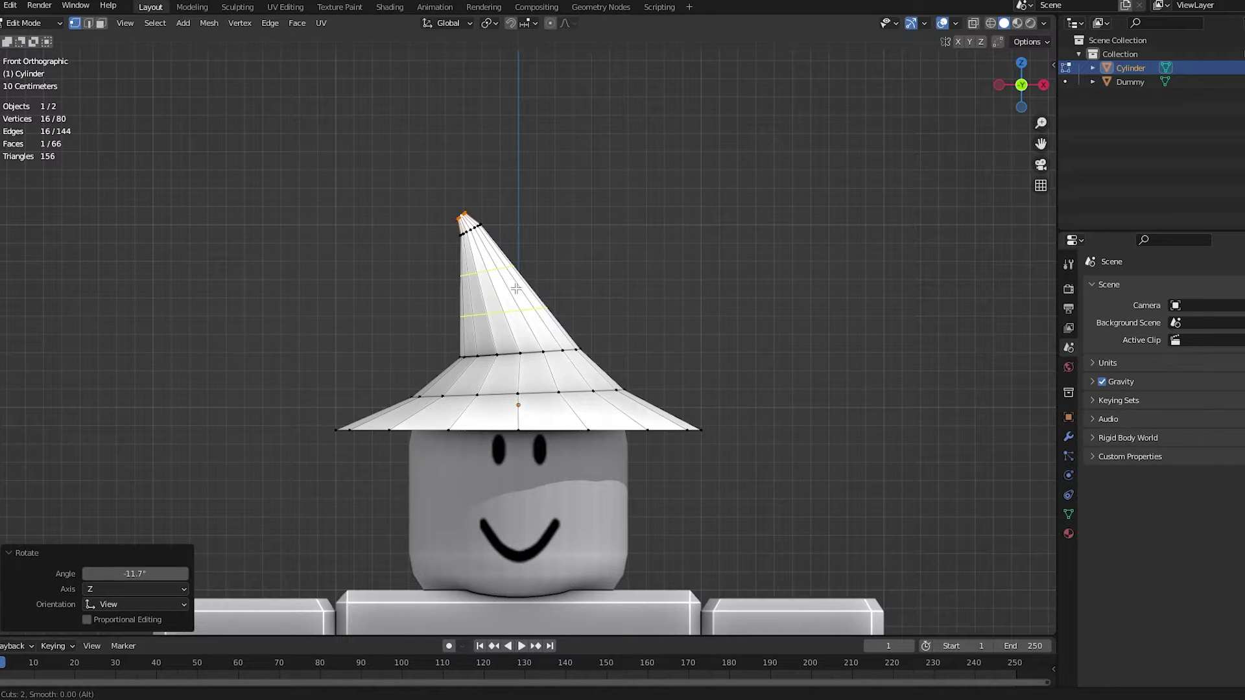
{"action": "left_click", "coordinate": [516, 289]}
{"action": "right_click", "coordinate": [518, 286]}
{"action": "scroll", "coordinate": [524, 283], "scroll_direction": "up", "scroll_amount": 4}
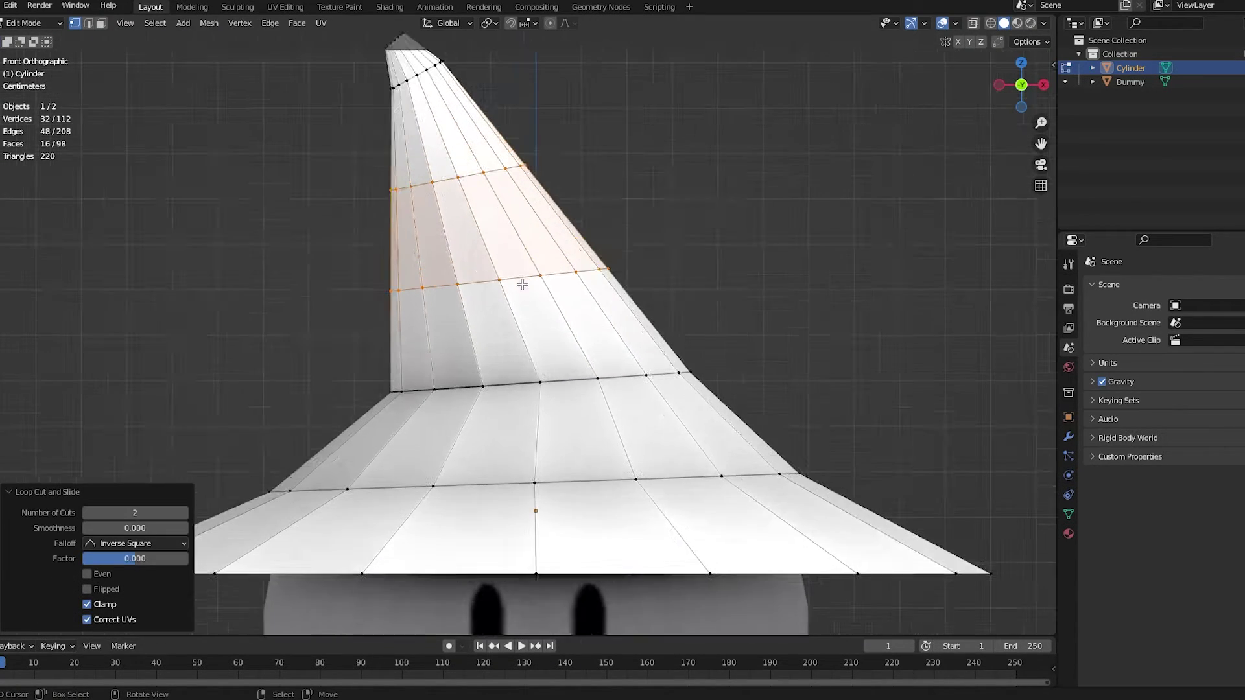
{"action": "middle_click_drag", "start_coordinate": [524, 282], "coordinate": [509, 293], "text": "shift"}
Scale the lower new edge loop on the crown to about 0.854 and shift it toward +X to bend the cone
{"action": "left_click", "coordinate": [506, 306], "text": "alt"}
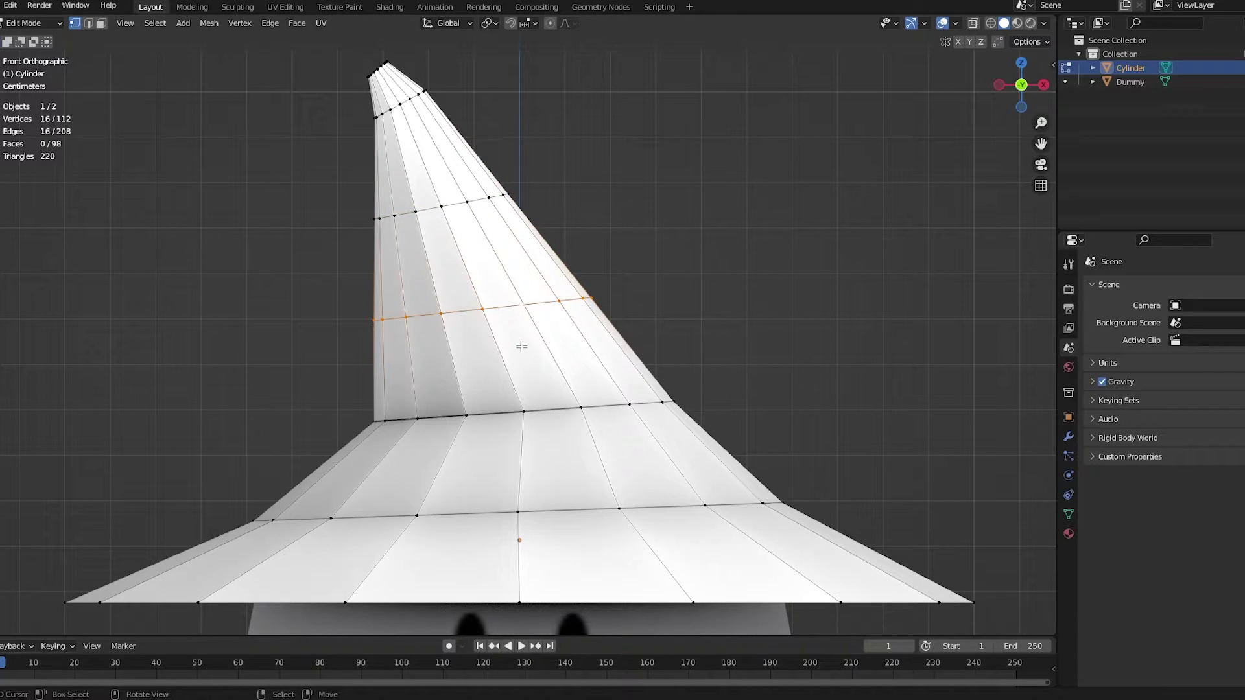
{"action": "key", "text": "g"}
{"action": "left_click", "coordinate": [660, 381]}
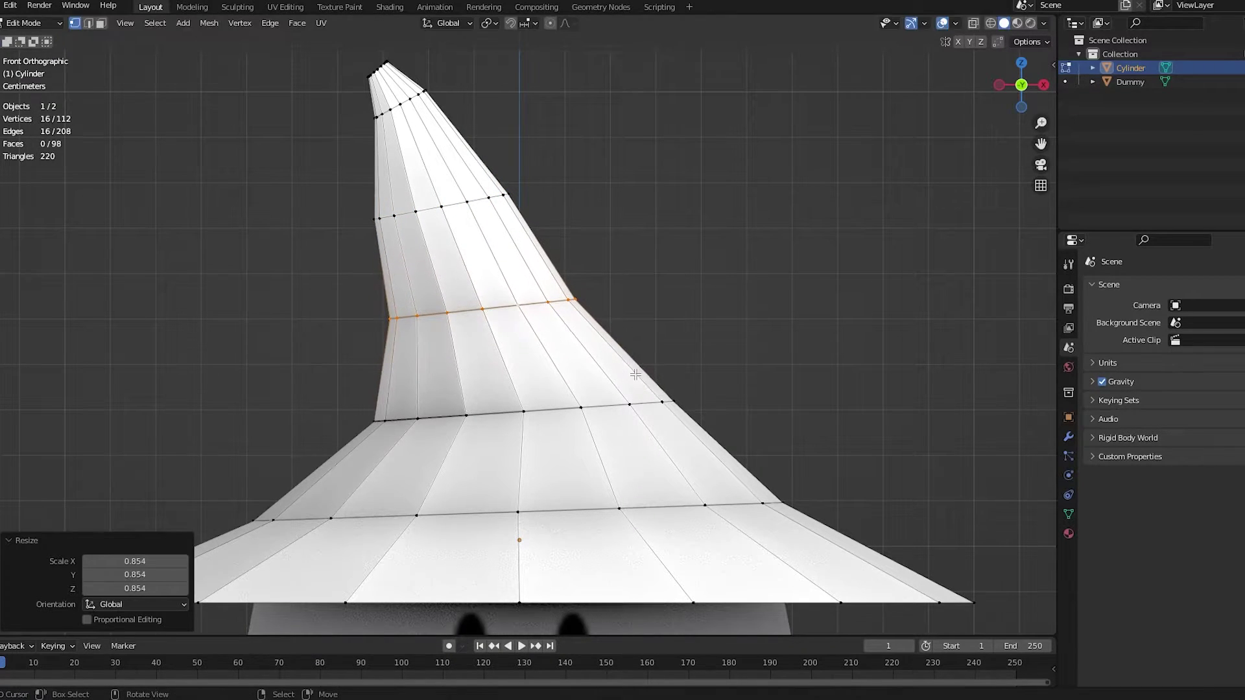
{"action": "key", "text": "g"}
{"action": "left_click", "coordinate": [667, 375]}
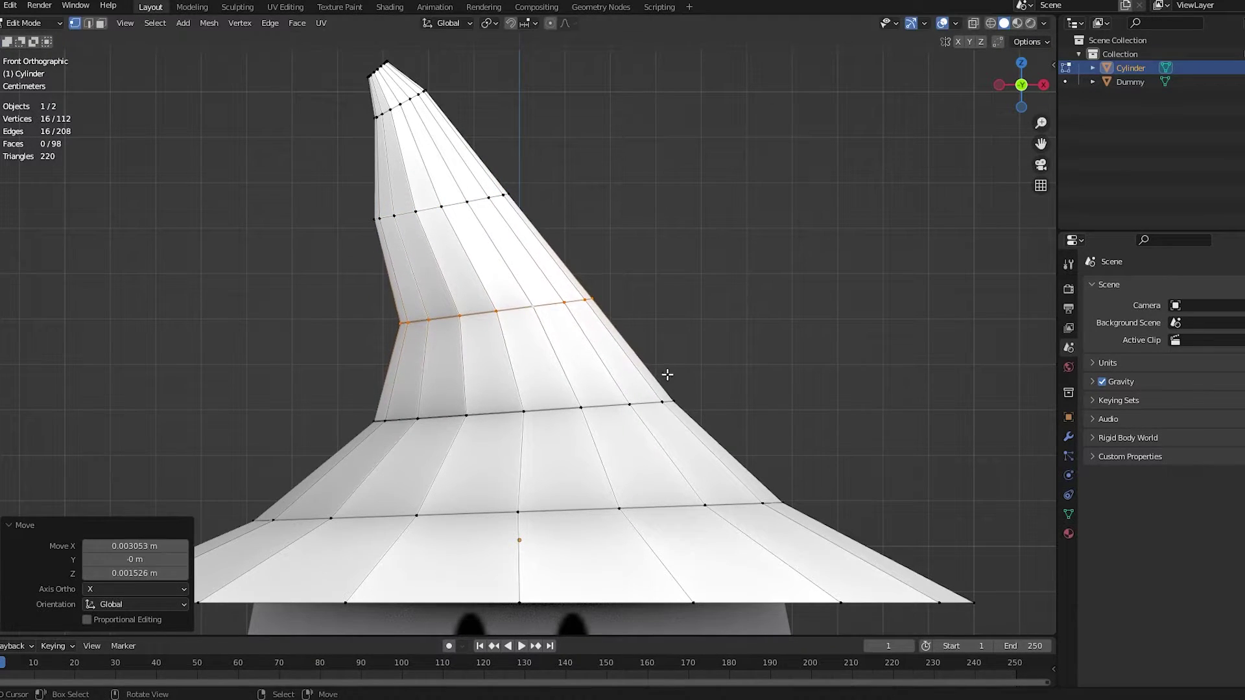
Move, tilt and rescale the upper new edge loop to refine the crown's bend, and leave mesh editing
{"action": "left_click", "coordinate": [479, 204], "text": "alt"}
{"action": "key", "text": "g"}
{"action": "left_click", "coordinate": [592, 267]}
{"action": "key", "text": "r"}
{"action": "left_click", "coordinate": [602, 263]}
{"action": "key", "text": "s"}
{"action": "left_click", "coordinate": [605, 256]}
{"action": "left_click", "coordinate": [616, 286]}
{"action": "scroll", "coordinate": [617, 286], "scroll_direction": "down", "scroll_amount": 7}
{"action": "key", "text": "Tab"}
{"action": "left_click", "coordinate": [624, 351]}
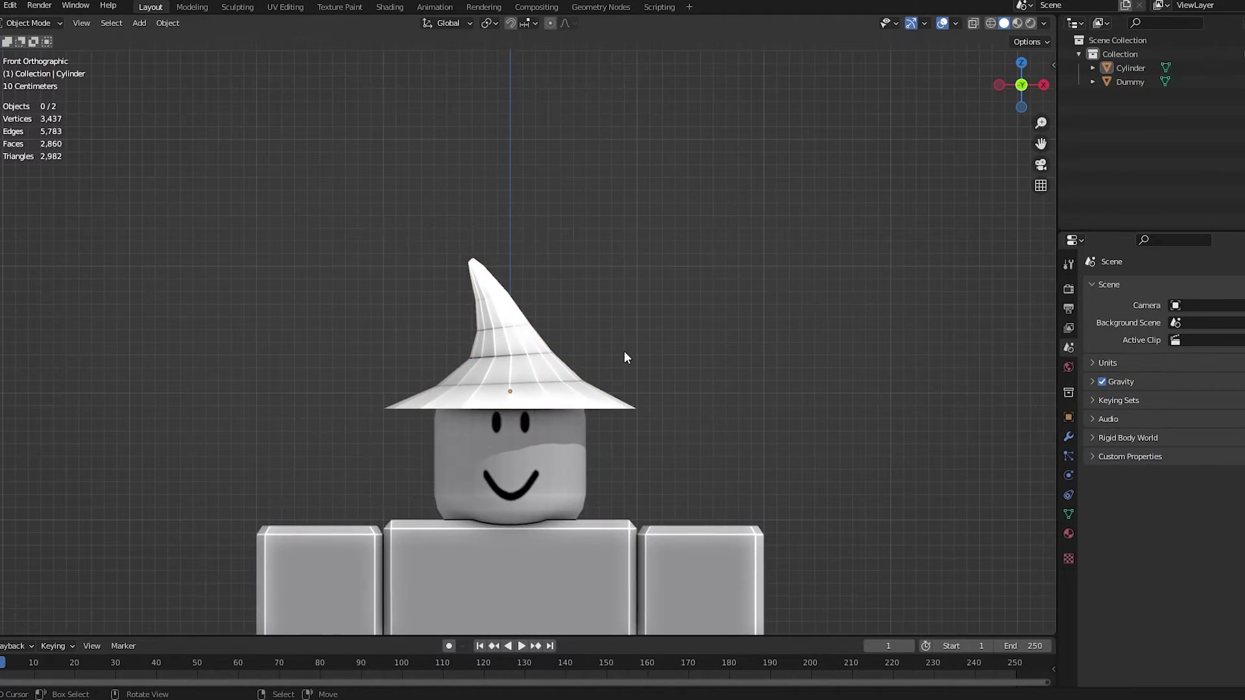
{"action": "scroll", "coordinate": [625, 359], "scroll_direction": "down", "scroll_amount": 4}
{"action": "scroll", "coordinate": [602, 301], "scroll_direction": "up", "scroll_amount": 5}
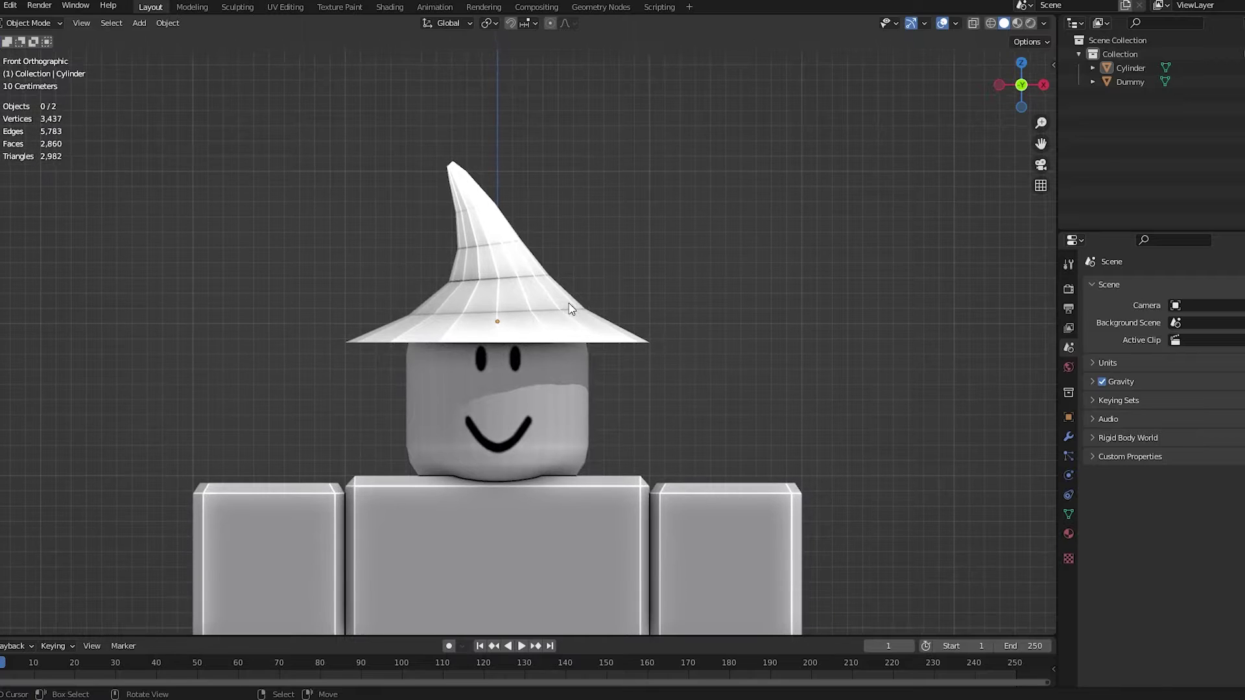
Lower the hat's edge loop directly above the brim's rim about 0.037 m along Z and tilt it slightly
{"action": "left_click", "coordinate": [567, 307]}
{"action": "scroll", "coordinate": [565, 304], "scroll_direction": "up", "scroll_amount": 4}
{"action": "key", "text": "Tab"}
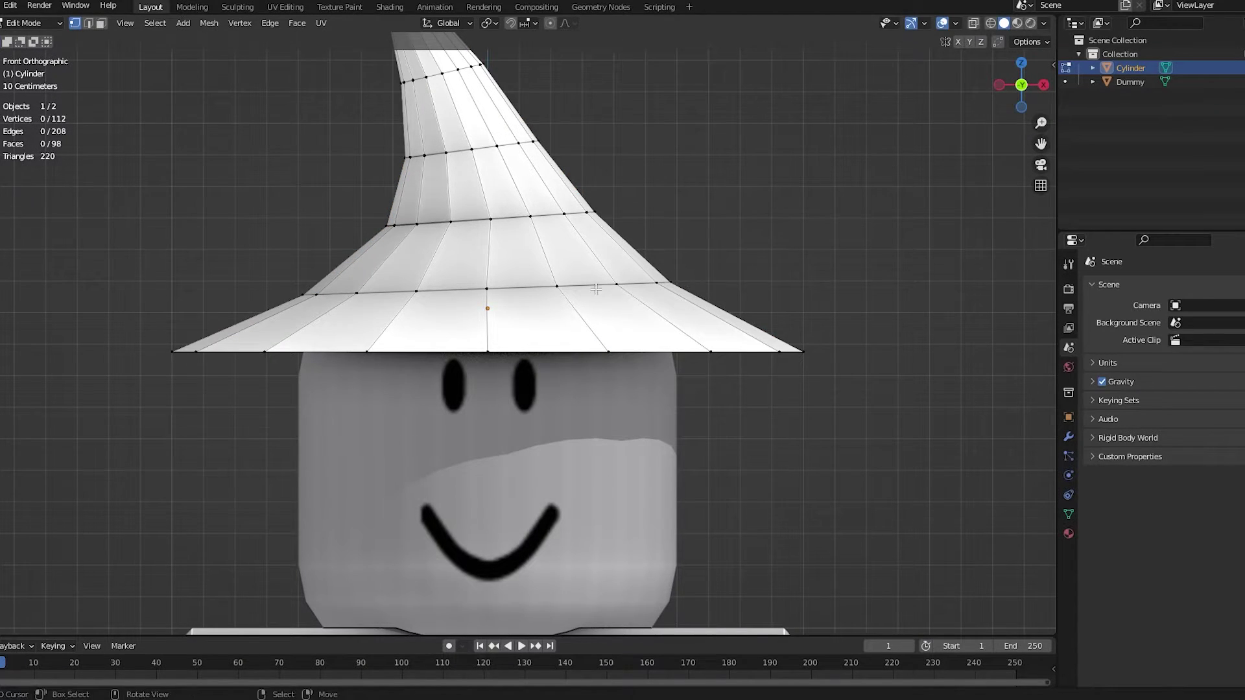
{"action": "key", "text": "g"}
{"action": "left_click", "coordinate": [617, 317]}
{"action": "key", "text": "s"}
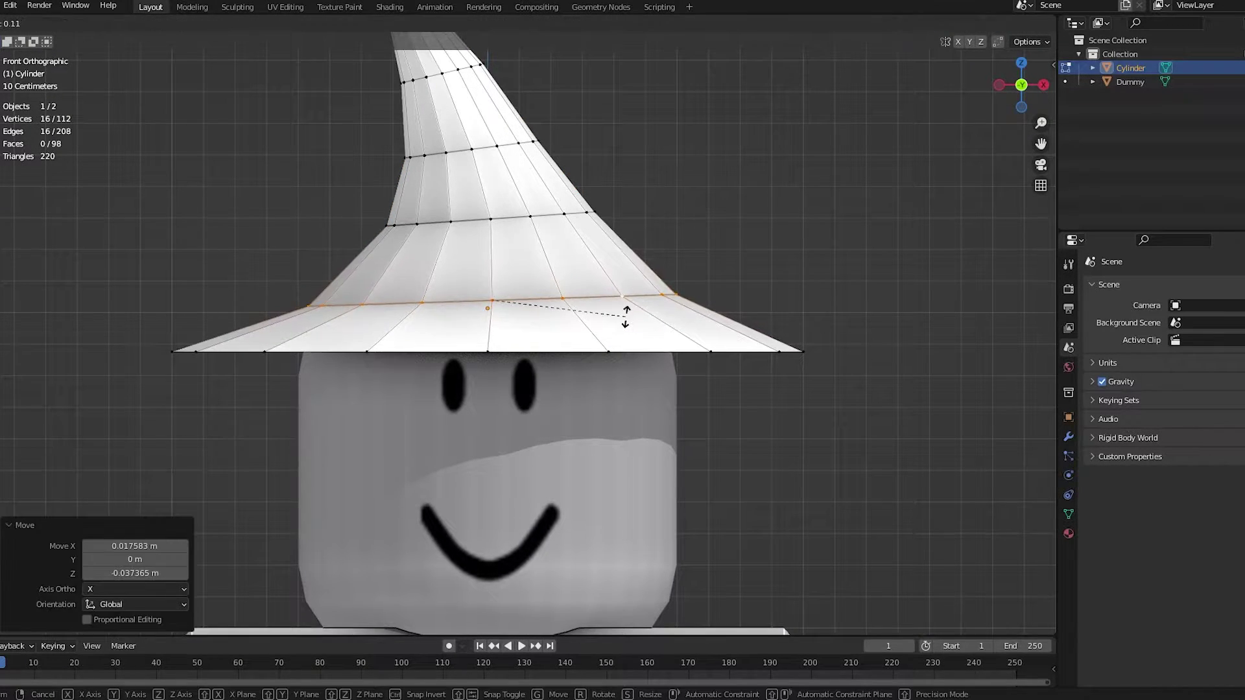
{"action": "left_click", "coordinate": [630, 319]}
Extrude the brim's outer bottom edge slightly downward and rescale it to give the brim thickness
{"action": "left_click", "coordinate": [637, 352], "text": "alt"}
{"action": "key", "text": "e"}
{"action": "left_click", "coordinate": [711, 420]}
{"action": "key", "text": "s"}
{"action": "left_click", "coordinate": [713, 418]}
{"action": "key", "text": "Tab"}
{"action": "scroll", "coordinate": [547, 298], "scroll_direction": "down", "scroll_amount": 4}
{"action": "scroll", "coordinate": [547, 298], "scroll_direction": "up", "scroll_amount": 3}
Apply smooth shading to all of the hat's faces
{"action": "key", "text": "Tab"}
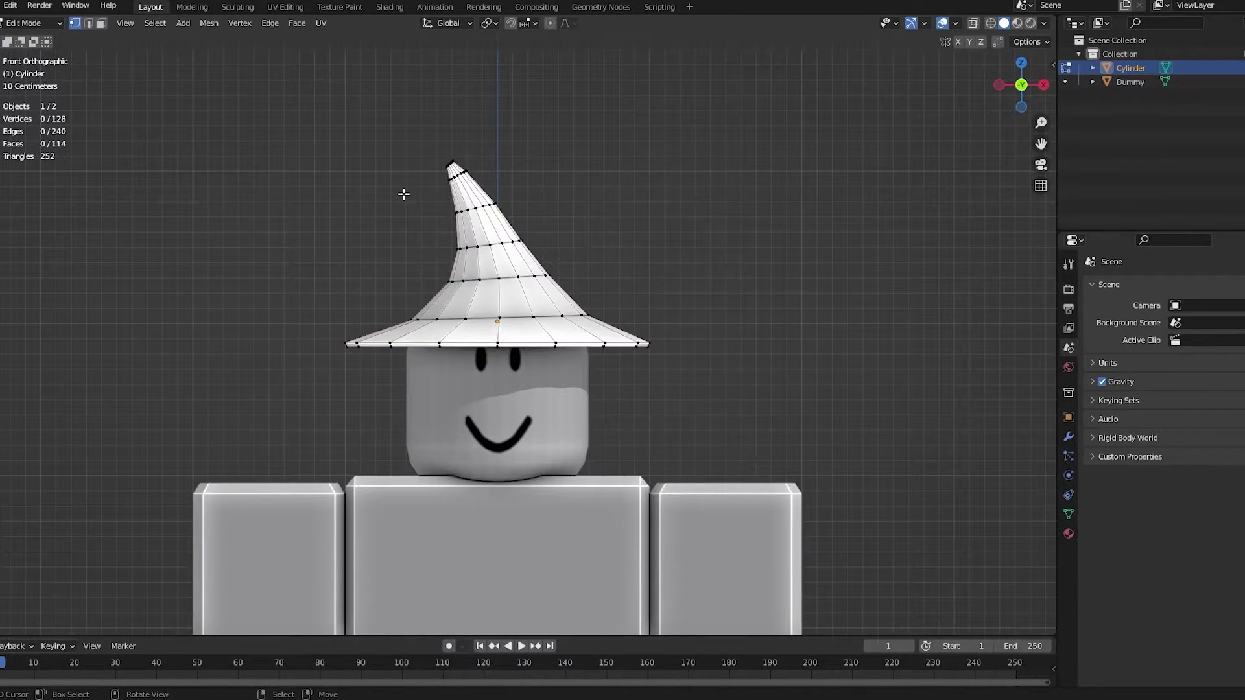
{"action": "key", "text": "a"}
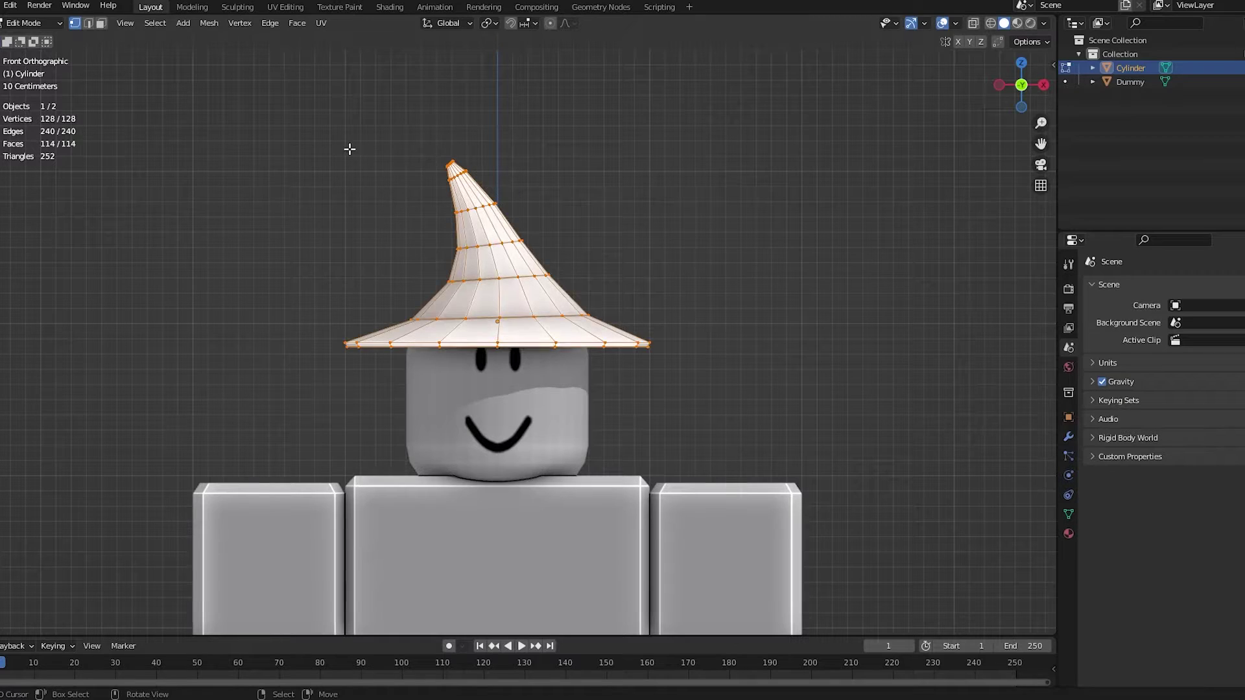
{"action": "left_click", "coordinate": [294, 28]}
{"action": "left_click", "coordinate": [344, 283]}
{"action": "key", "text": "Tab"}
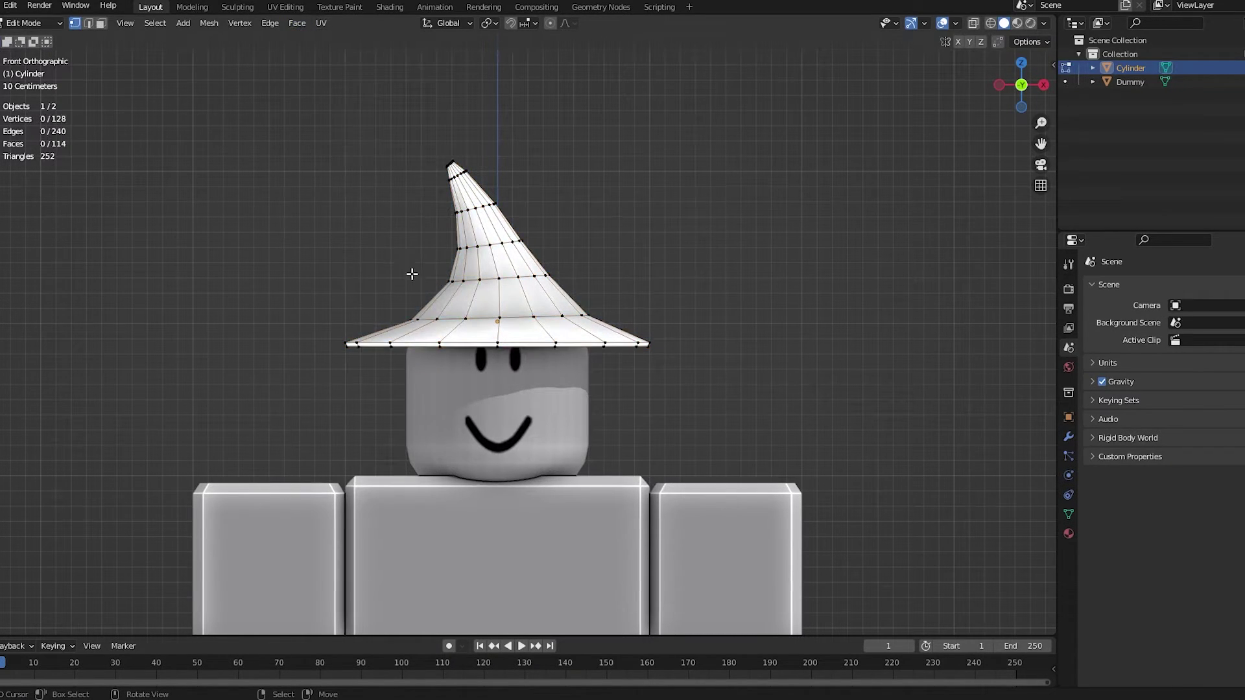
Enable Auto Smooth on the hat's normals with an angle of 50°
{"action": "left_click", "coordinate": [1069, 514]}
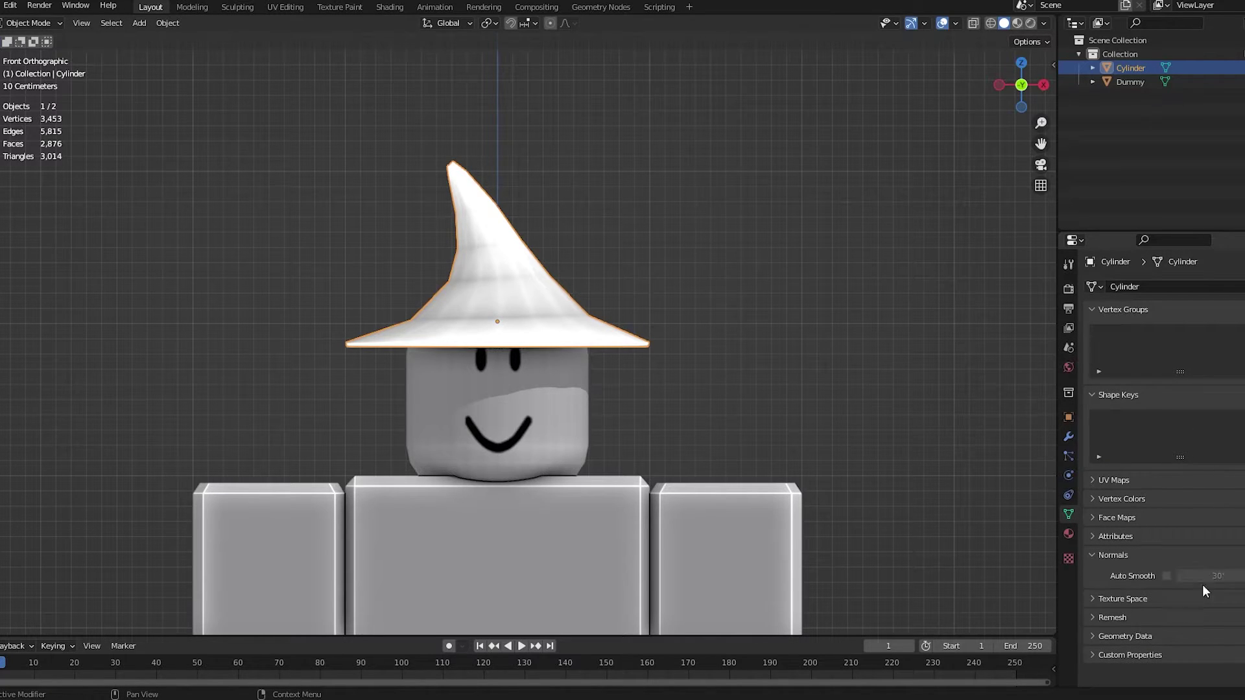
{"action": "key", "text": "Return"}
{"action": "scroll", "coordinate": [463, 391], "scroll_direction": "down", "scroll_amount": 6}
{"action": "scroll", "coordinate": [464, 391], "scroll_direction": "up", "scroll_amount": 6}
Inset the hat's underside face by about 0.286 m to outline the head opening
{"action": "middle_click_drag", "start_coordinate": [463, 390], "coordinate": [519, 285]}
{"action": "left_click", "coordinate": [628, 402]}
{"action": "scroll", "coordinate": [628, 402], "scroll_direction": "down", "scroll_amount": 3}
{"action": "scroll", "coordinate": [495, 363], "scroll_direction": "up", "scroll_amount": 5}
{"action": "left_click", "coordinate": [486, 315]}
{"action": "key", "text": "Tab"}
{"action": "key", "text": "i"}
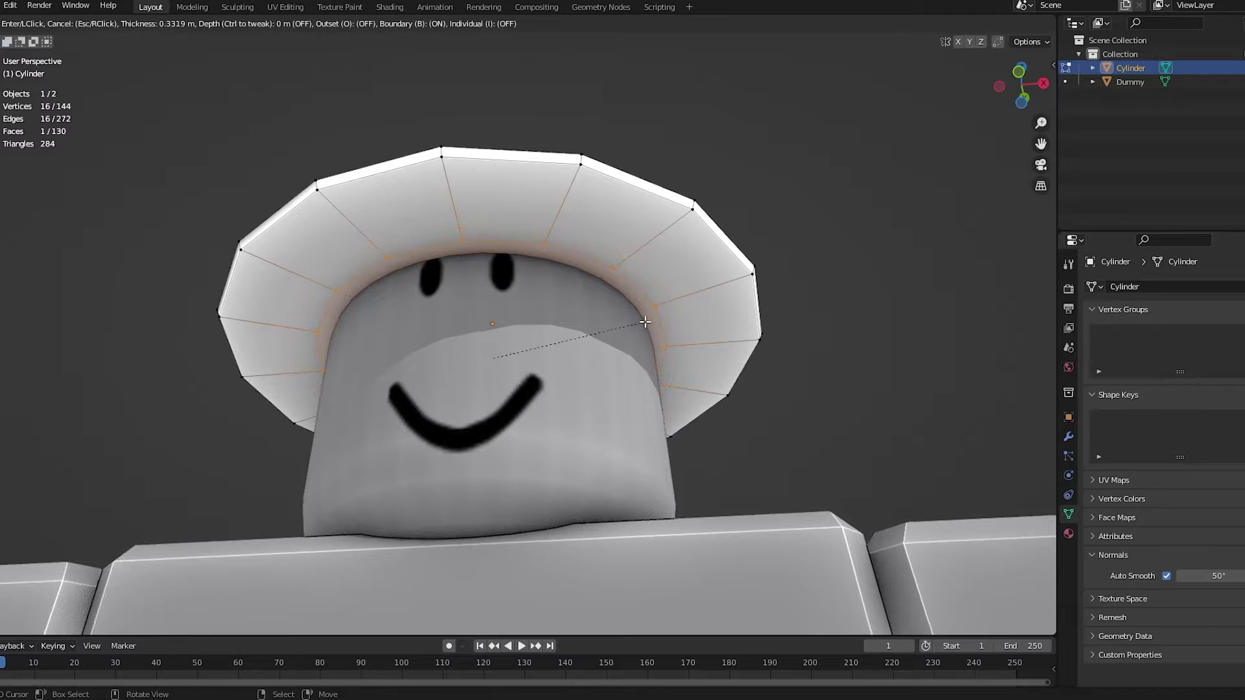
{"action": "left_click", "coordinate": [657, 330]}
Raise the inset face slightly along Z, extrude it about 0.109 m into the hat and scale it to about 0.723
{"action": "key", "text": "g"}
{"action": "key", "text": "z"}
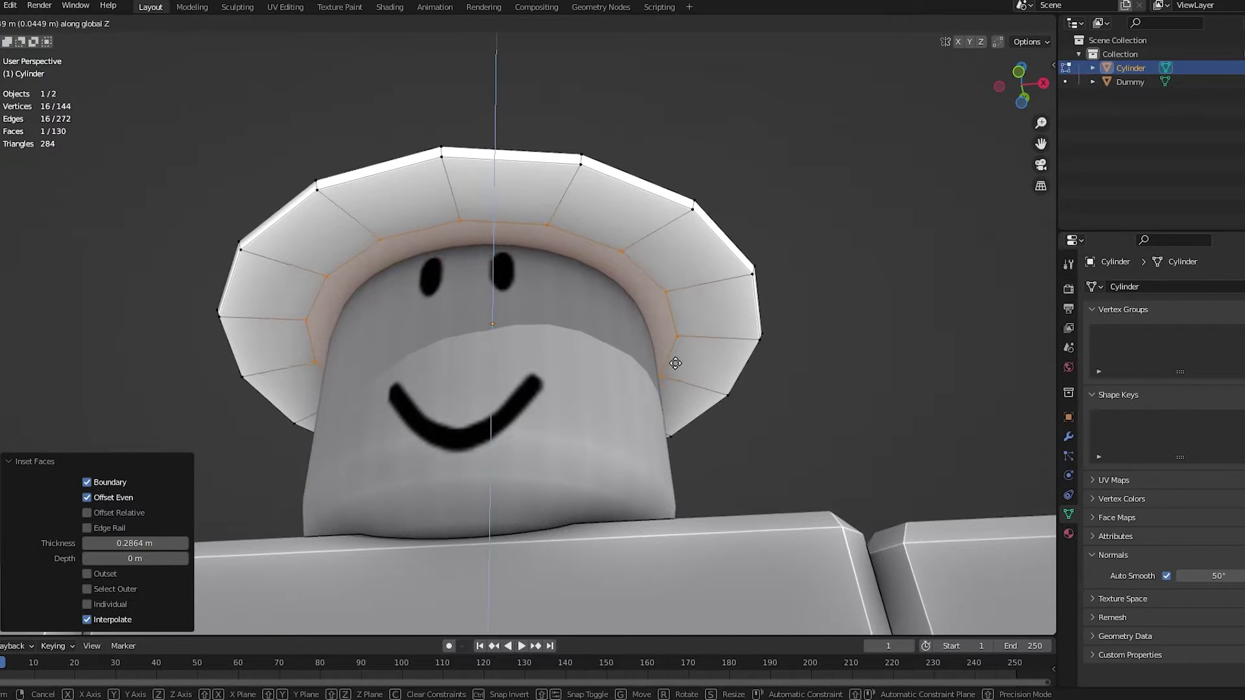
{"action": "left_click", "coordinate": [672, 363]}
{"action": "key", "text": "e"}
{"action": "left_click", "coordinate": [706, 378]}
{"action": "key", "text": "s"}
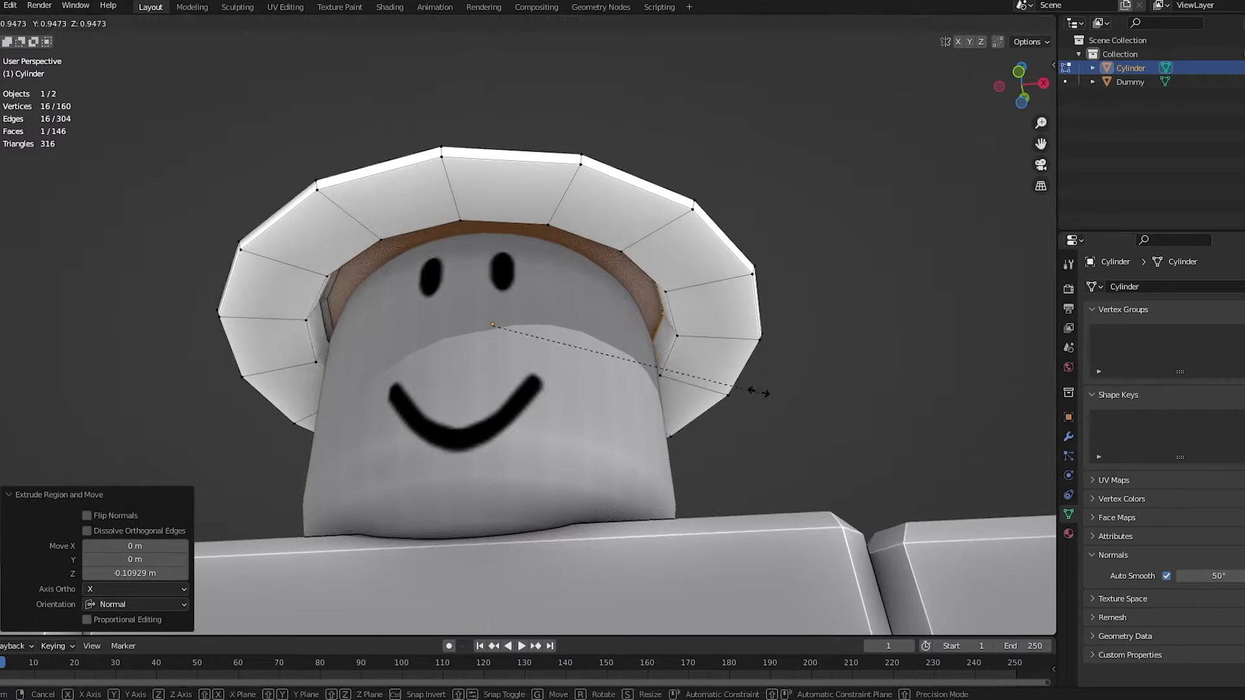
{"action": "left_click", "coordinate": [706, 331]}
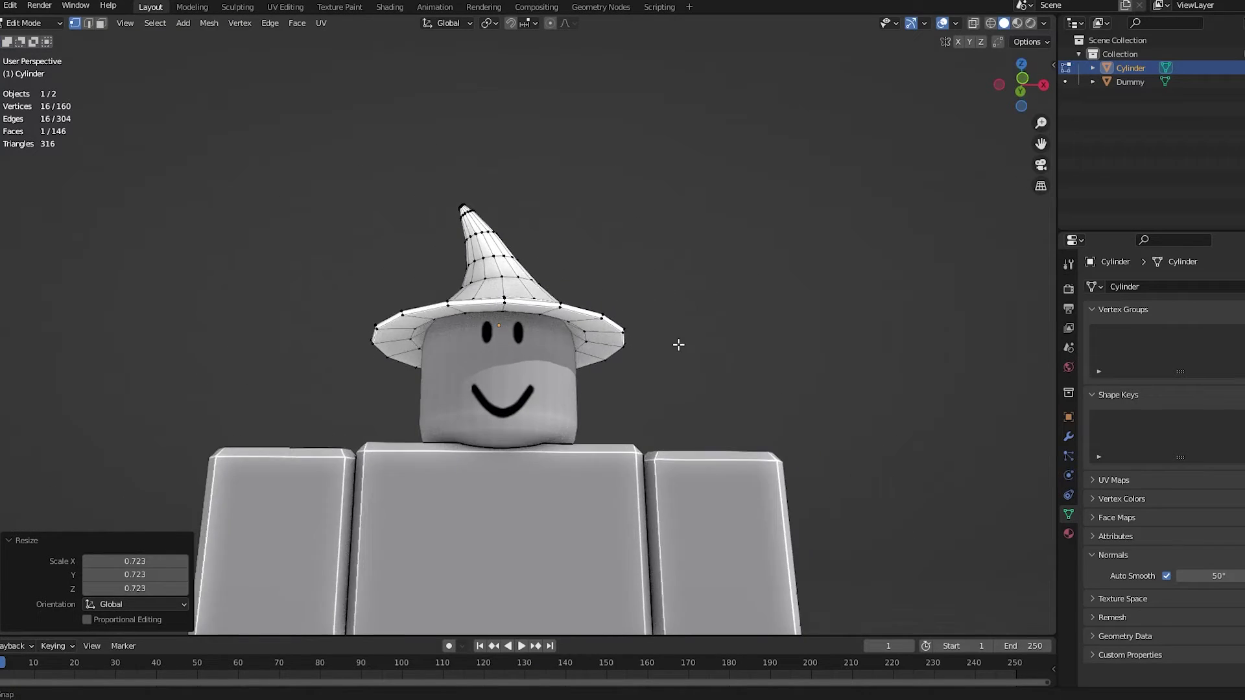
Show the hat's mesh in wireframe from above and select the two vertices at the brim's rear edge
{"action": "key", "text": "Tab"}
{"action": "scroll", "coordinate": [622, 345], "scroll_direction": "up", "scroll_amount": 1}
{"action": "middle_click_drag", "start_coordinate": [621, 344], "coordinate": [640, 264]}
{"action": "key", "text": "KP_7"}
{"action": "scroll", "coordinate": [638, 270], "scroll_direction": "up", "scroll_amount": 1}
{"action": "scroll", "coordinate": [629, 256], "scroll_direction": "down", "scroll_amount": 4}
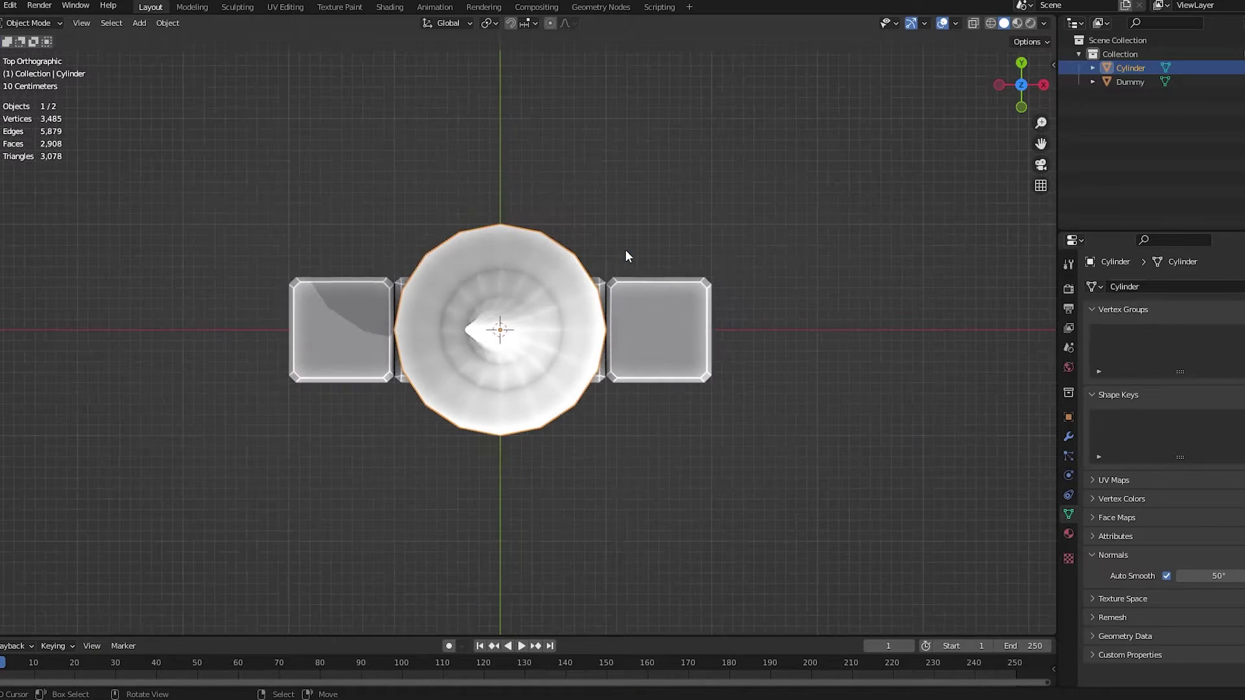
{"action": "scroll", "coordinate": [493, 247], "scroll_direction": "up", "scroll_amount": 2}
{"action": "key", "text": "Tab"}
{"action": "key", "text": "shift+z"}
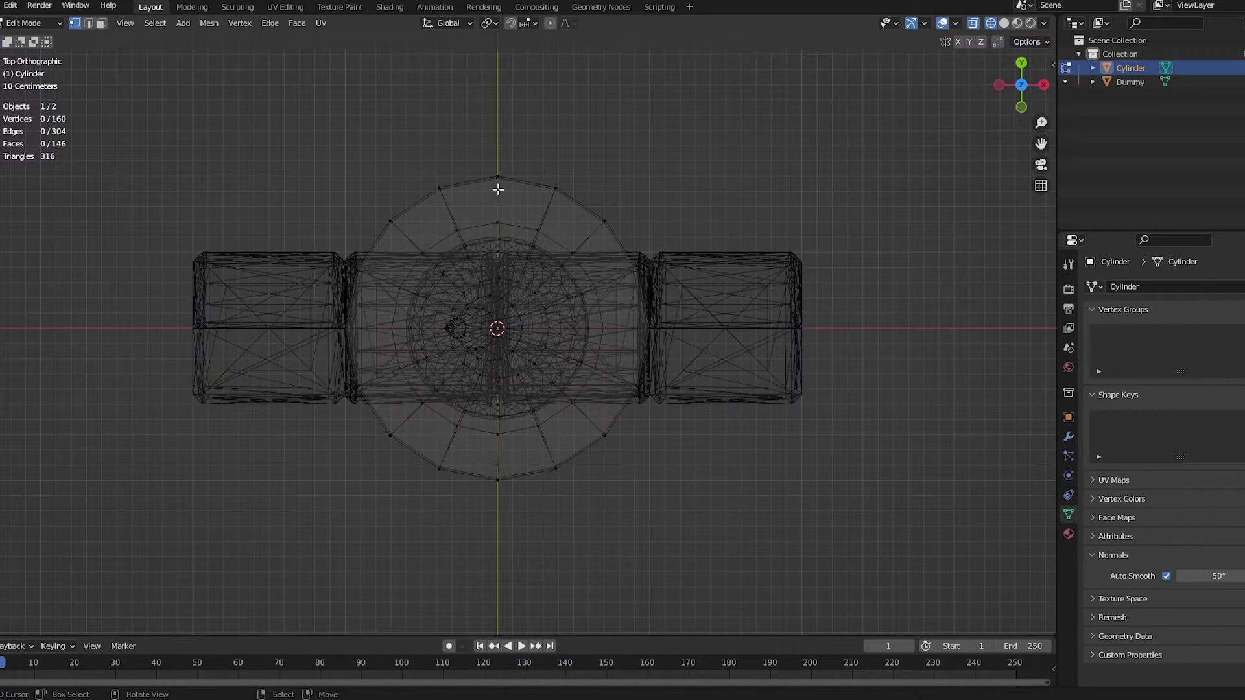
{"action": "middle_click_drag", "start_coordinate": [514, 178], "coordinate": [505, 194], "text": "shift"}
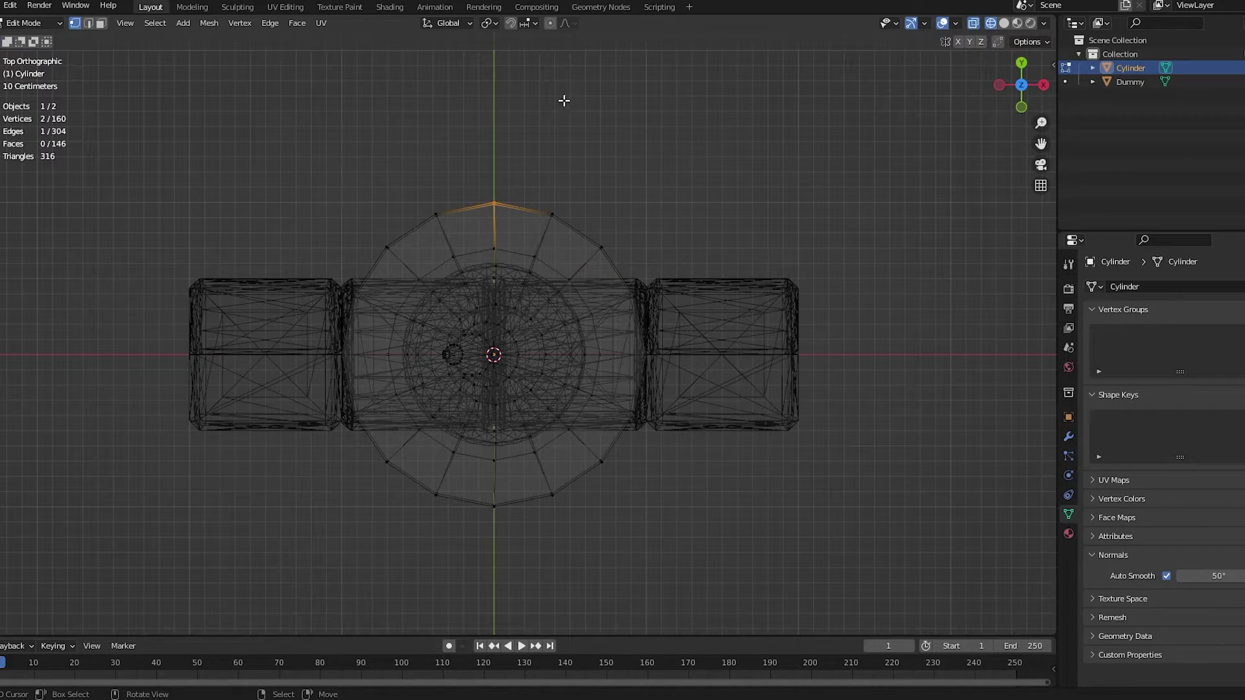
Enable proportional editing and nudge the rear brim vertices slightly outward with an influence size of about 0.909 m
{"action": "left_click", "coordinate": [550, 24]}
{"action": "scroll", "coordinate": [500, 140], "scroll_direction": "up", "scroll_amount": 1}
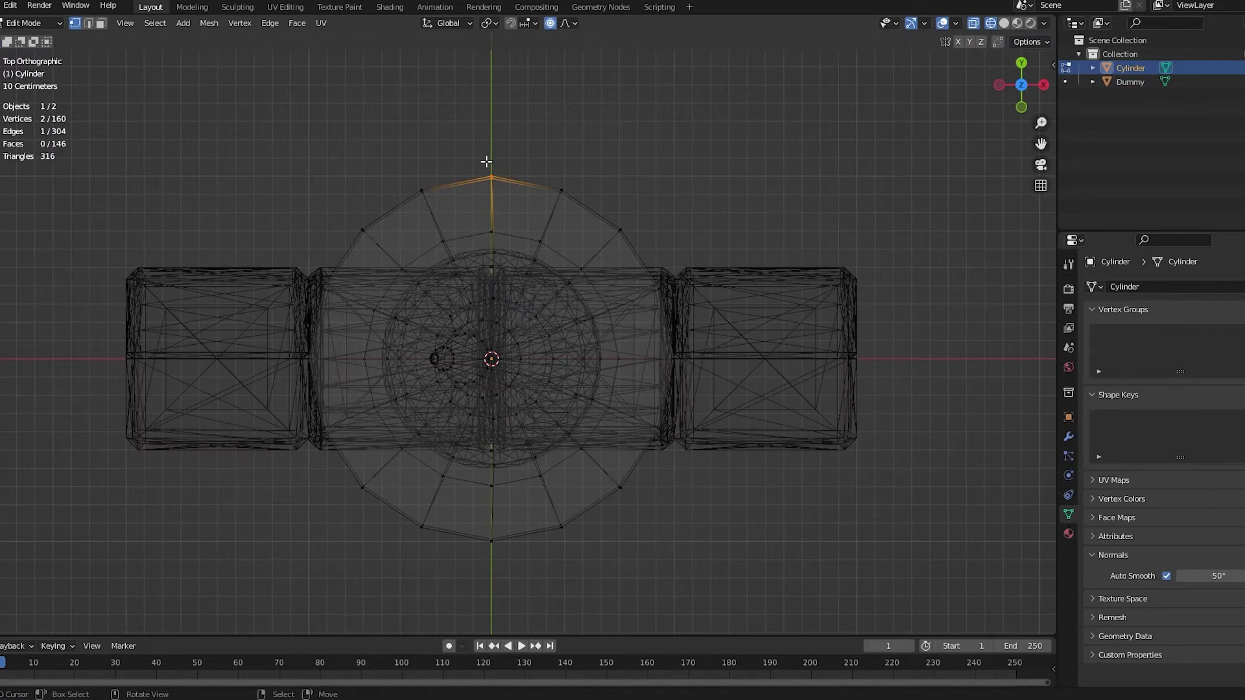
{"action": "key", "text": "g"}
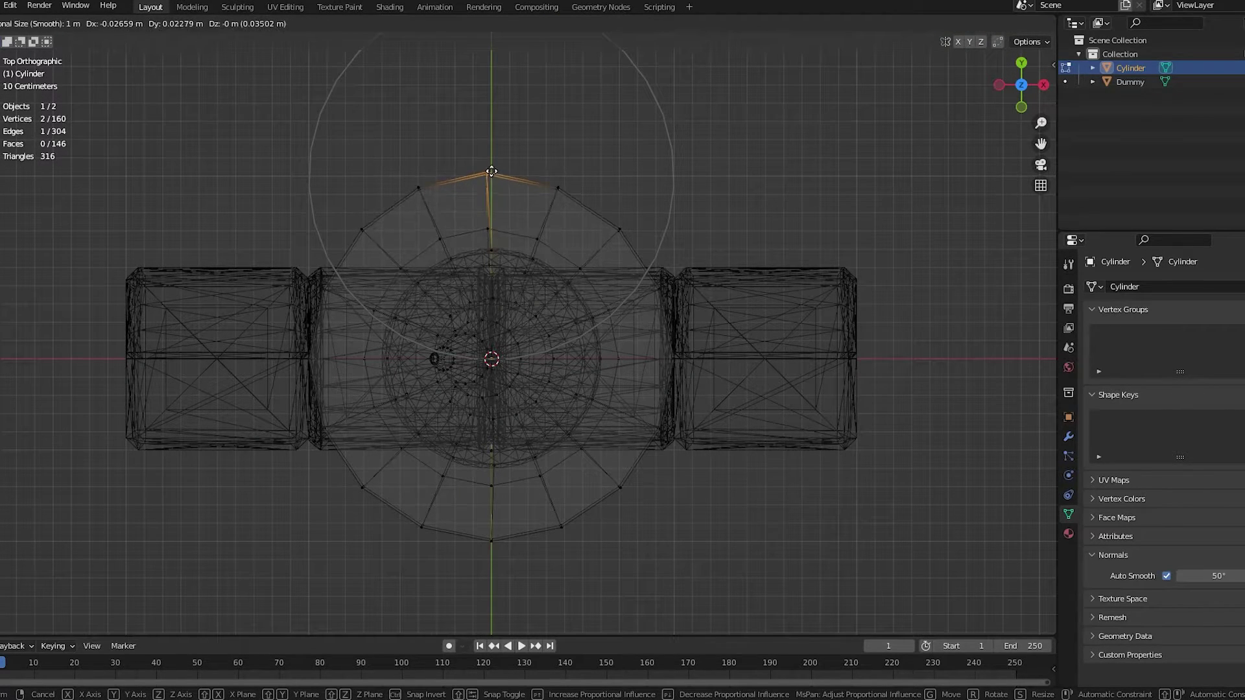
{"action": "scroll", "coordinate": [494, 179], "scroll_direction": "up", "scroll_amount": 2}
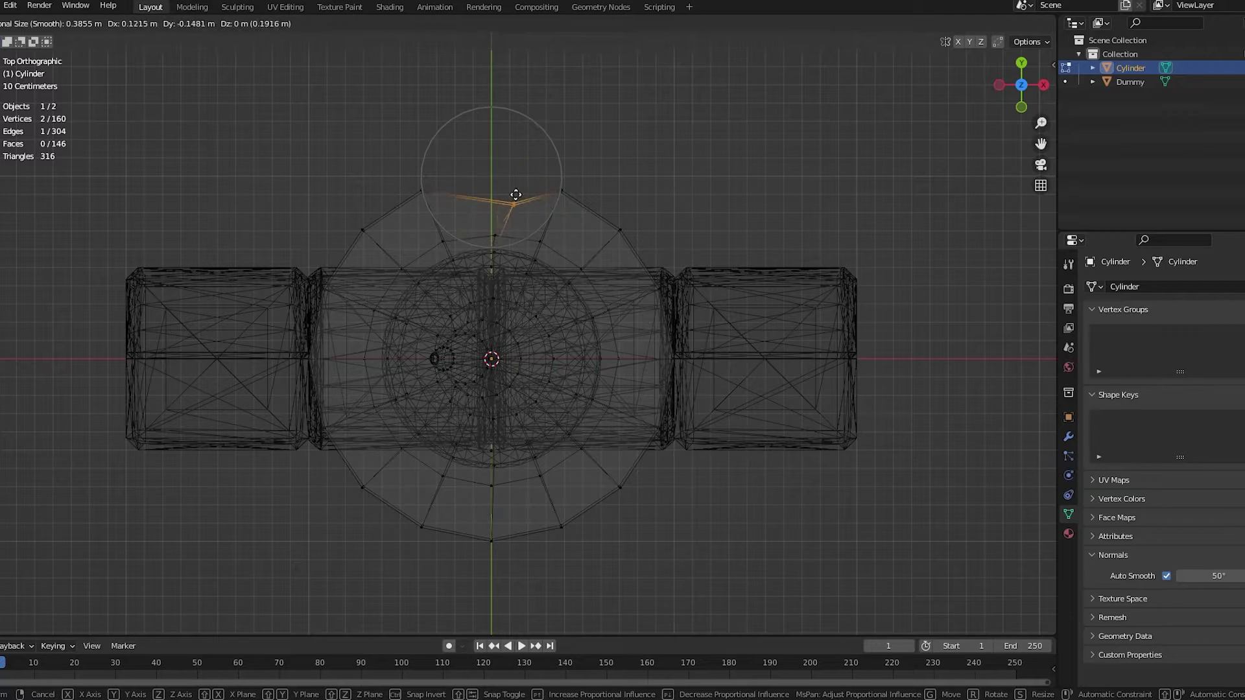
{"action": "scroll", "coordinate": [513, 195], "scroll_direction": "down", "scroll_amount": 9}
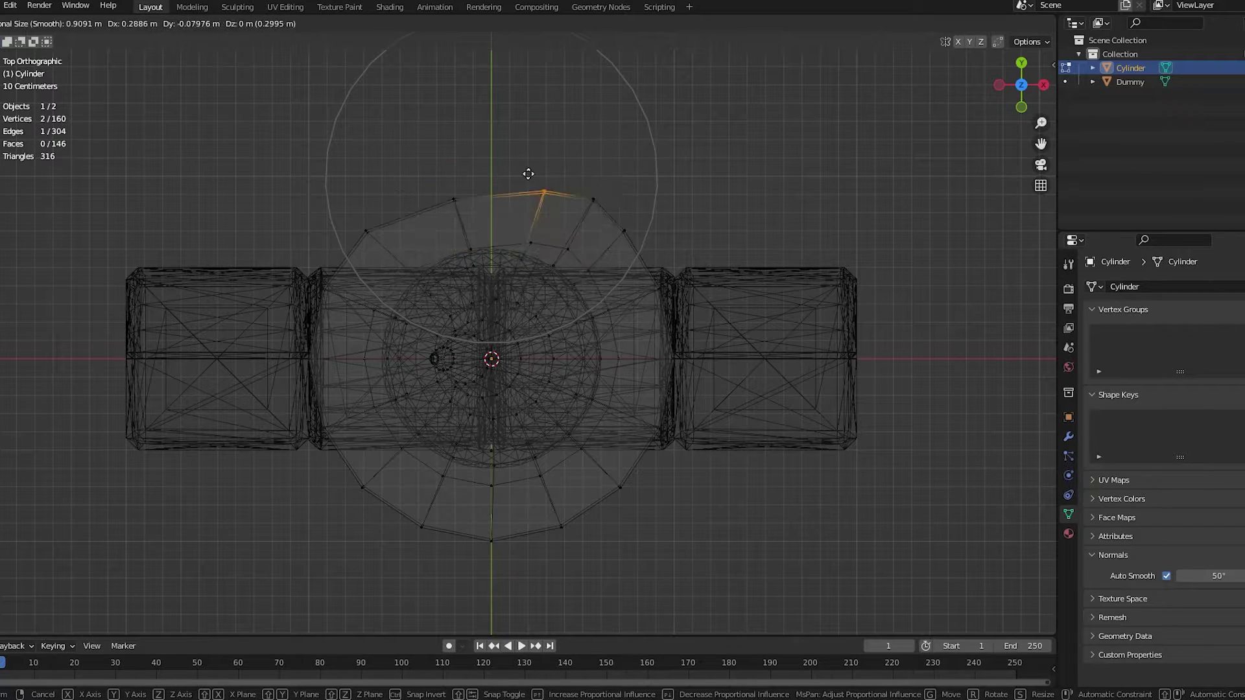
{"action": "scroll", "coordinate": [499, 163], "scroll_direction": "up", "scroll_amount": 3}
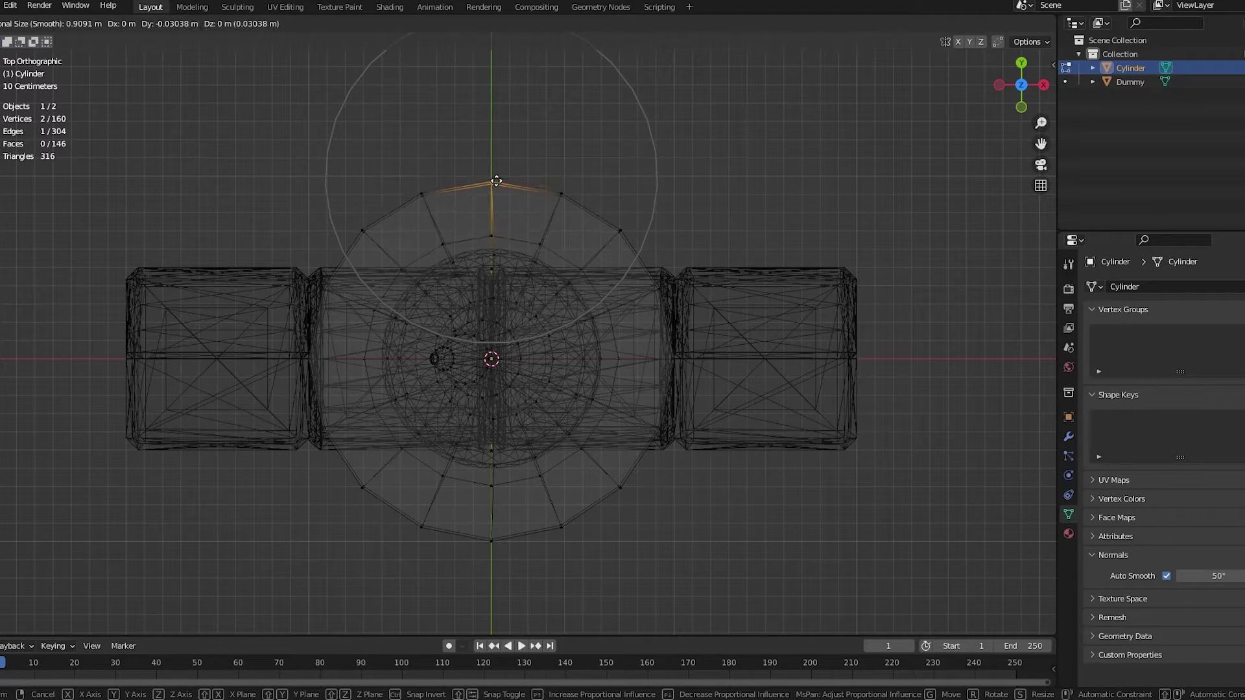
{"action": "left_click", "coordinate": [498, 172]}
Pull the brim's +X edge inward about 0.09 m and adjust the opposite side of the brim with proportional editing
{"action": "left_click_drag", "start_coordinate": [648, 314], "coordinate": [708, 387]}
{"action": "key", "text": "g"}
{"action": "left_click", "coordinate": [694, 388]}
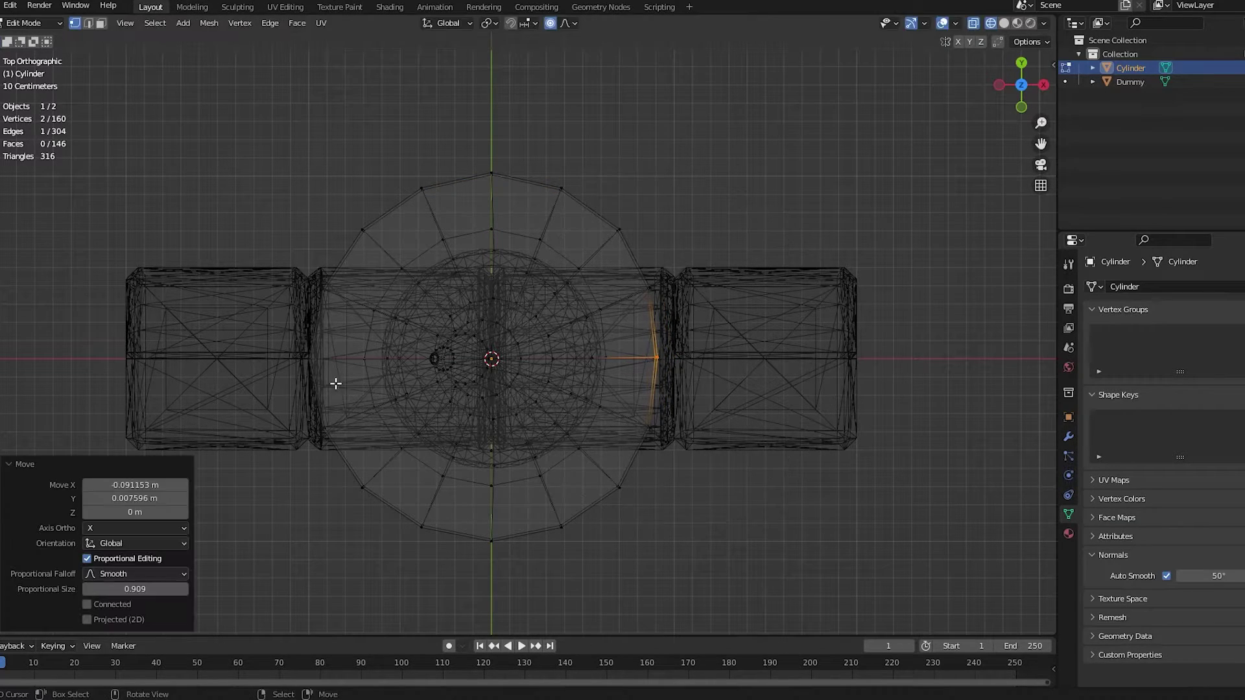
{"action": "left_click_drag", "start_coordinate": [314, 423], "coordinate": [354, 450]}
{"action": "key", "text": "g"}
{"action": "left_click", "coordinate": [365, 442]}
Skew the brim's front edge toward +X by moving its front vertices twice with proportional editing
{"action": "left_click_drag", "start_coordinate": [454, 509], "coordinate": [526, 559]}
{"action": "key", "text": "g"}
{"action": "left_click", "coordinate": [533, 562]}
{"action": "left_click_drag", "start_coordinate": [497, 509], "coordinate": [588, 576]}
{"action": "key", "text": "g"}
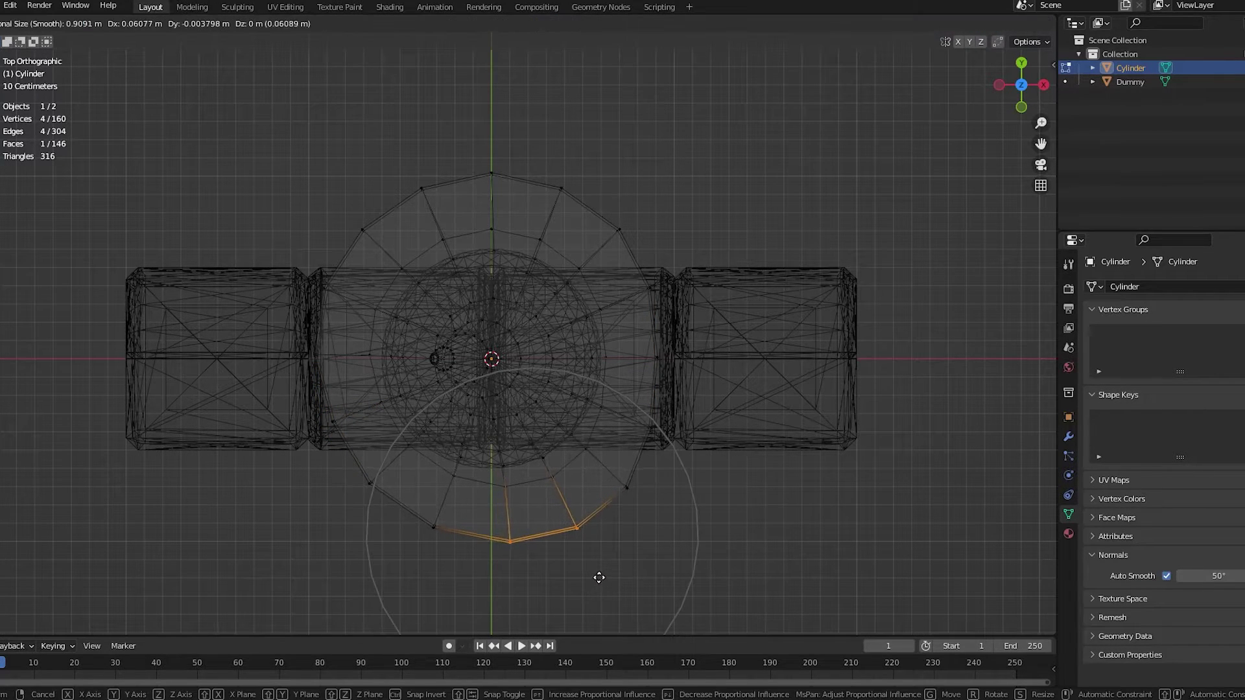
{"action": "left_click", "coordinate": [596, 568]}
{"action": "key", "text": "alt+a"}
In the front view, rotate the hat's tip and shift it about 0.087 m toward -X using a proportional size of about 1.21
{"action": "scroll", "coordinate": [382, 227], "scroll_direction": "down", "scroll_amount": 6}
{"action": "middle_click_drag", "start_coordinate": [389, 218], "coordinate": [422, 177]}
{"action": "key", "text": "shift+z"}
{"action": "scroll", "coordinate": [423, 180], "scroll_direction": "up", "scroll_amount": 5}
{"action": "mouse_move", "coordinate": [442, 224]}
{"action": "middle_mouse_down"}
{"action": "mouse_move", "coordinate": [447, 189]}
{"action": "mouse_move", "coordinate": [604, 220]}
{"action": "middle_mouse_up"}
{"action": "key", "text": "KP_1"}
{"action": "scroll", "coordinate": [503, 250], "scroll_direction": "up", "scroll_amount": 4}
{"action": "middle_click_drag", "start_coordinate": [503, 250], "coordinate": [554, 357], "text": "shift"}
{"action": "key", "text": "shift+z"}
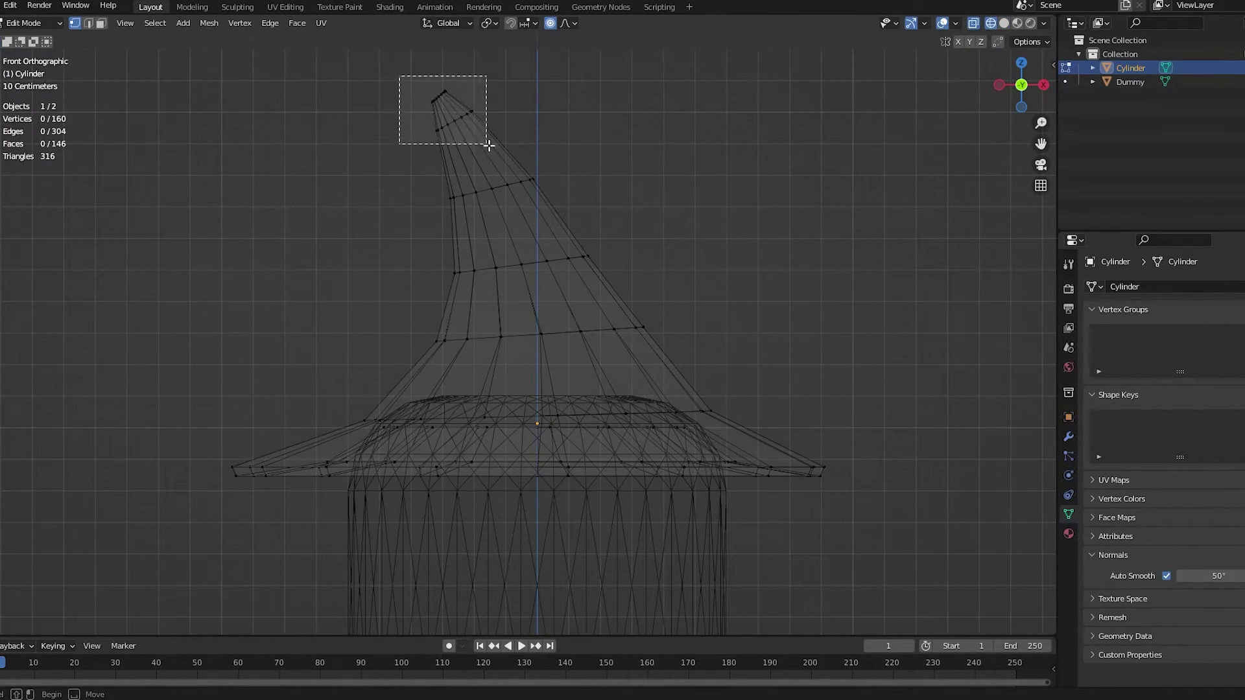
{"action": "left_click_drag", "start_coordinate": [491, 147], "coordinate": [499, 157]}
{"action": "key", "text": "shift+z"}
{"action": "scroll", "coordinate": [518, 182], "scroll_direction": "down", "scroll_amount": 4}
{"action": "key", "text": "r"}
{"action": "scroll", "coordinate": [655, 247], "scroll_direction": "down", "scroll_amount": 3}
{"action": "left_click", "coordinate": [658, 241]}
{"action": "key", "text": "g"}
{"action": "left_click", "coordinate": [648, 239]}
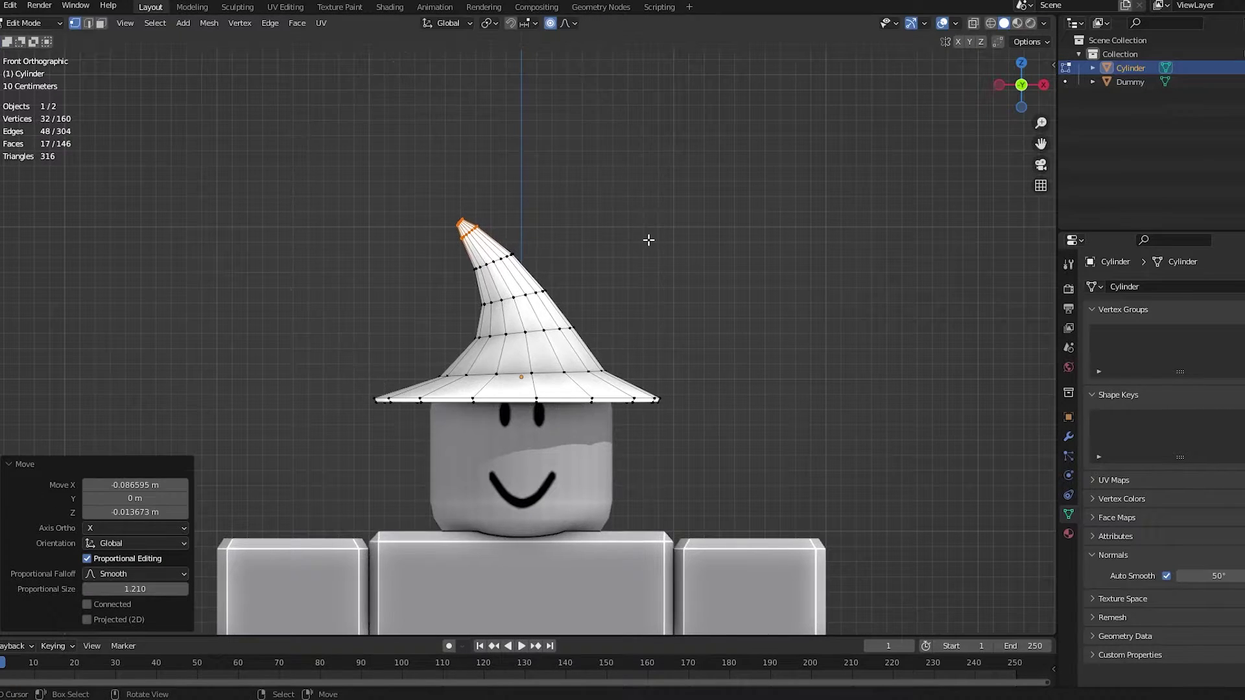
In the side view, rotate and move the tip twice, ending with a move of about 0.027 m along Y and 0.077 m along Z
{"action": "key", "text": "KP_3"}
{"action": "key", "text": "r"}
{"action": "left_click", "coordinate": [717, 320]}
{"action": "key", "text": "g"}
{"action": "left_click", "coordinate": [730, 325]}
{"action": "key", "text": "r"}
{"action": "left_click", "coordinate": [706, 350]}
{"action": "key", "text": "g"}
{"action": "left_click", "coordinate": [707, 333]}
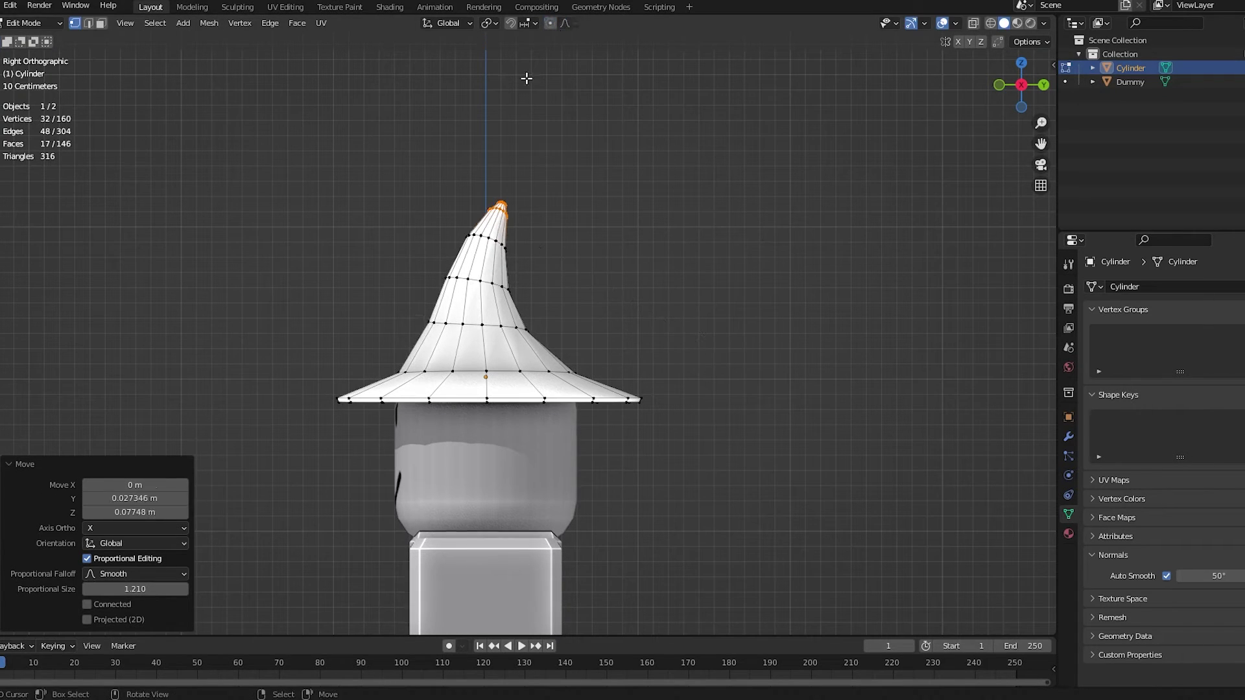
Examine the bent hat's silhouette on the dummy in Object Mode from the front, side and back
{"action": "key", "text": "alt+a"}
{"action": "scroll", "coordinate": [514, 104], "scroll_direction": "down", "scroll_amount": 5}
{"action": "middle_click_drag", "start_coordinate": [515, 105], "coordinate": [258, 286]}
{"action": "scroll", "coordinate": [628, 234], "scroll_direction": "up", "scroll_amount": 8}
{"action": "key", "text": "Tab"}
{"action": "left_click", "coordinate": [675, 270]}
{"action": "scroll", "coordinate": [700, 263], "scroll_direction": "down", "scroll_amount": 3}
{"action": "middle_click_drag", "start_coordinate": [674, 428], "coordinate": [535, 430]}
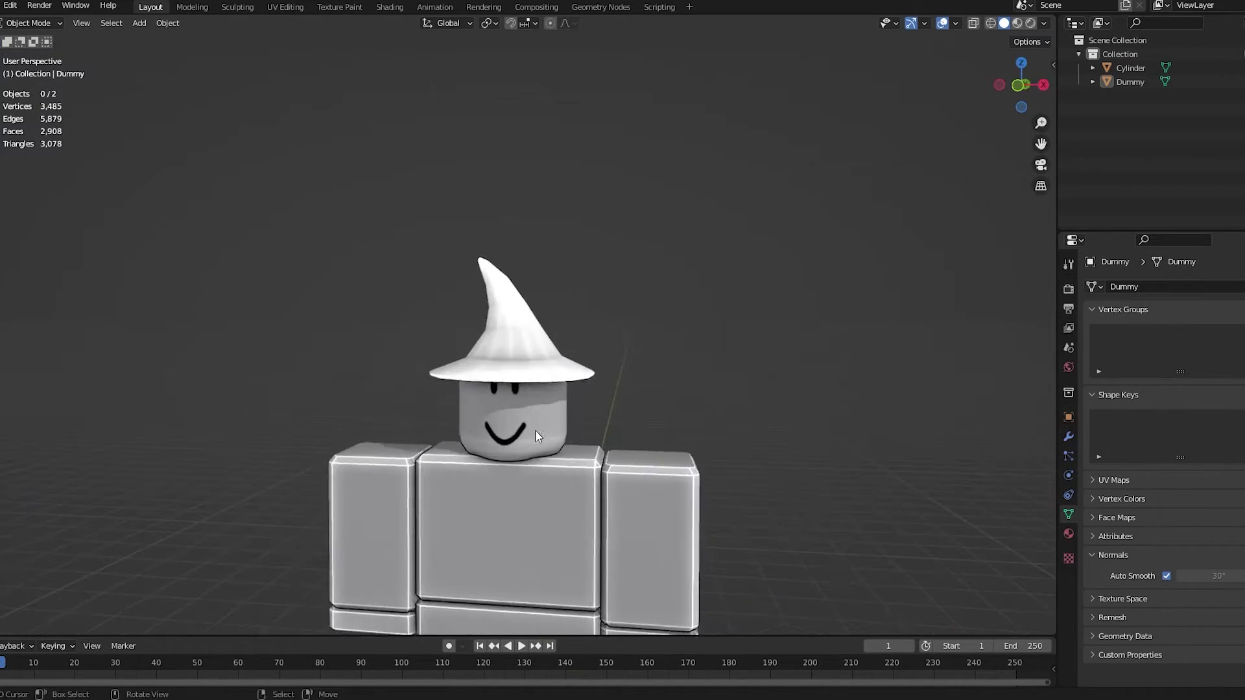
{"action": "scroll", "coordinate": [694, 378], "scroll_direction": "up", "scroll_amount": 3}
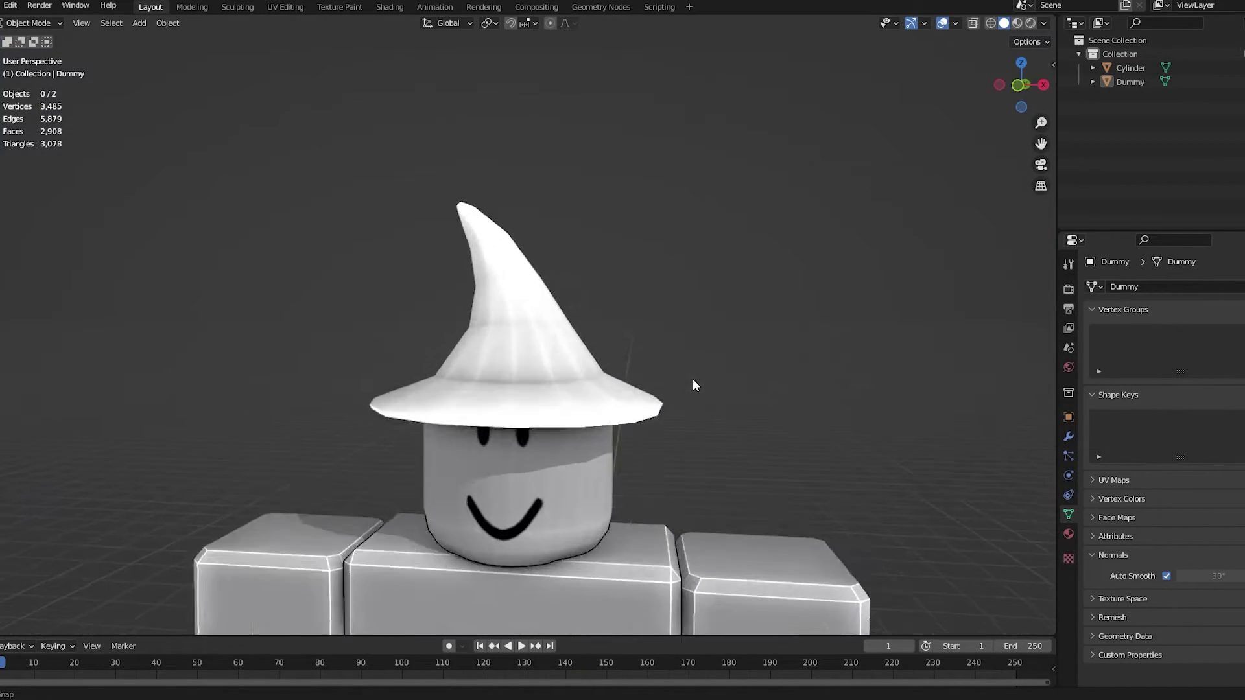
{"action": "middle_click_drag", "start_coordinate": [695, 384], "coordinate": [931, 380]}
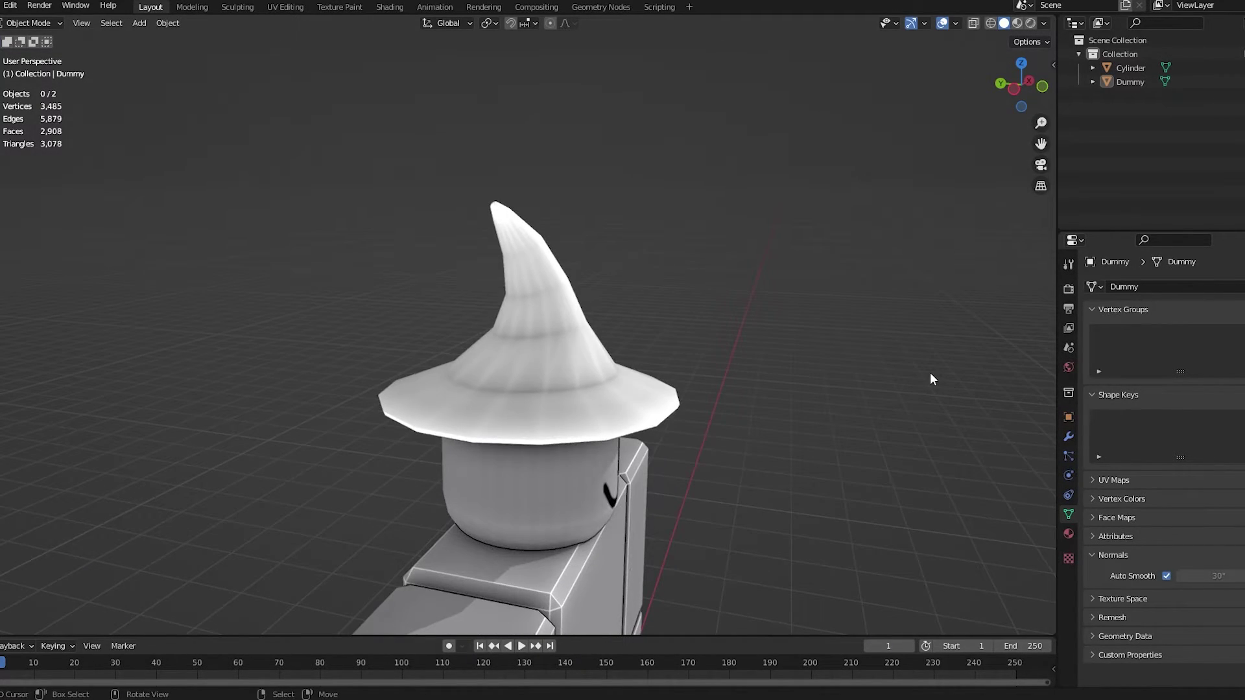
Add one edge loop around the lowest section of the hat's cone, about midway between the brim and the next loop
{"action": "key", "text": "Tab"}
{"action": "scroll", "coordinate": [931, 373], "scroll_direction": "up", "scroll_amount": 3}
{"action": "scroll", "coordinate": [930, 373], "scroll_direction": "down", "scroll_amount": 3}
{"action": "key", "text": "Tab"}
{"action": "left_click", "coordinate": [583, 330]}
{"action": "key", "text": "Tab"}
{"action": "scroll", "coordinate": [614, 319], "scroll_direction": "up", "scroll_amount": 3}
{"action": "middle_click_drag", "start_coordinate": [724, 355], "coordinate": [630, 363]}
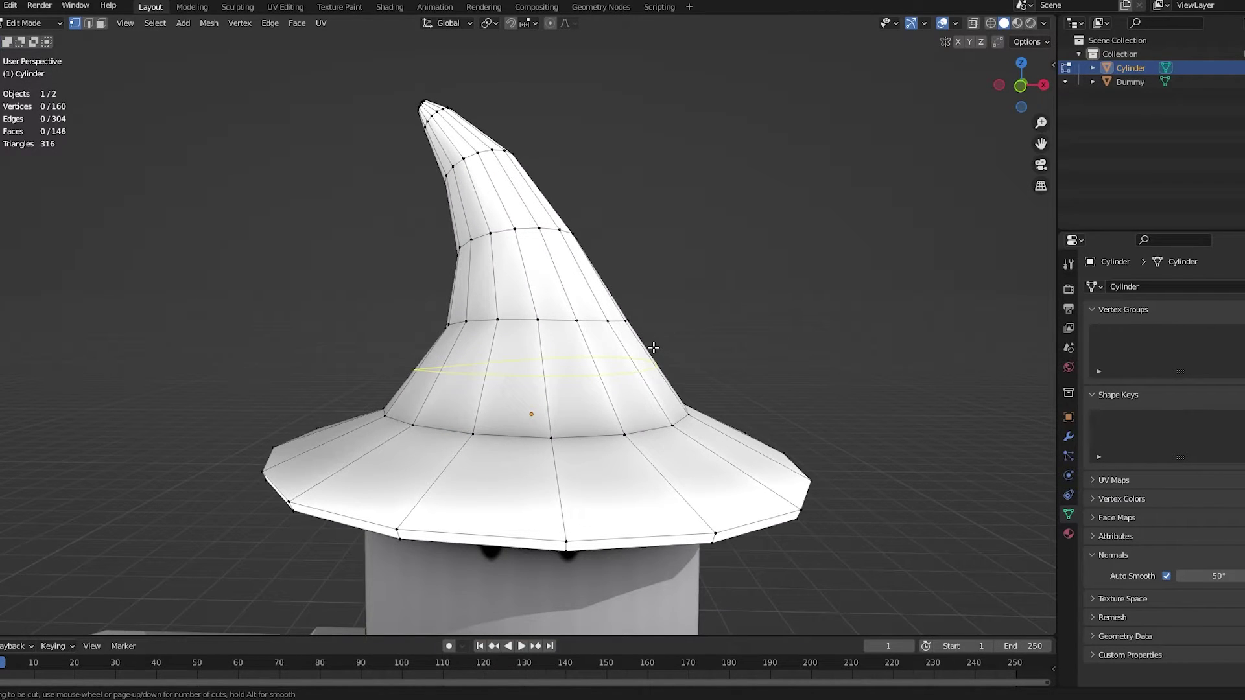
{"action": "left_click", "coordinate": [653, 348]}
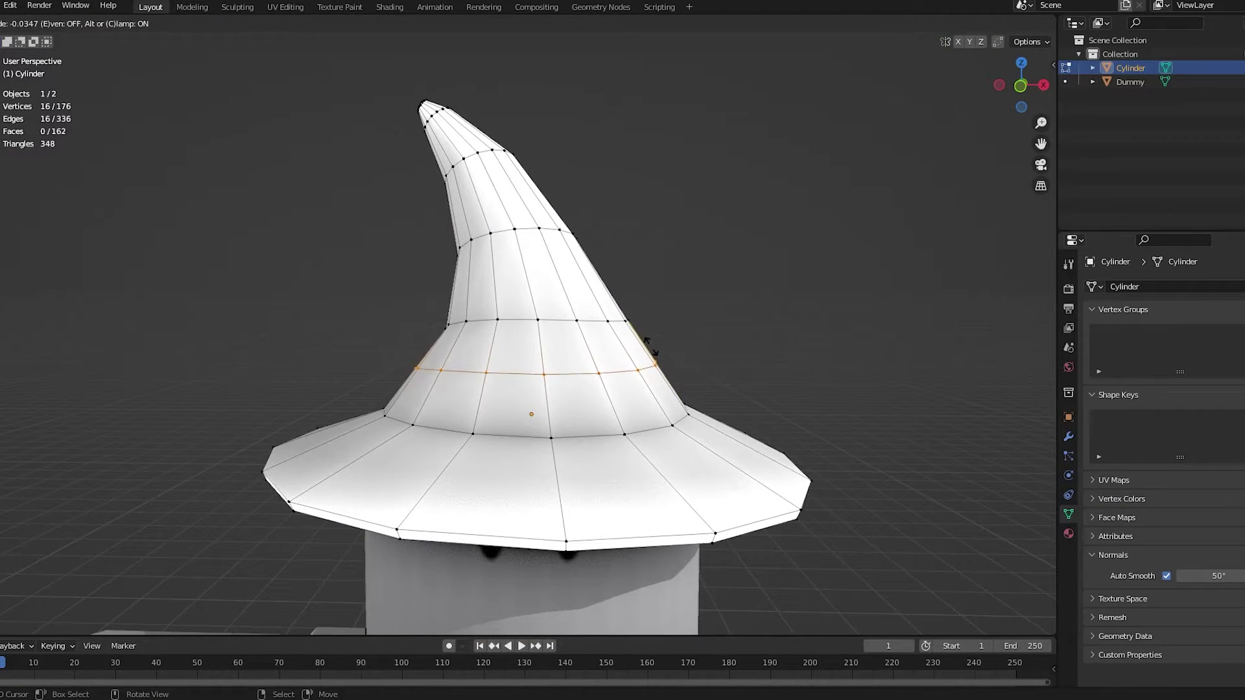
{"action": "left_click", "coordinate": [651, 348]}
{"action": "left_click", "coordinate": [290, 121]}
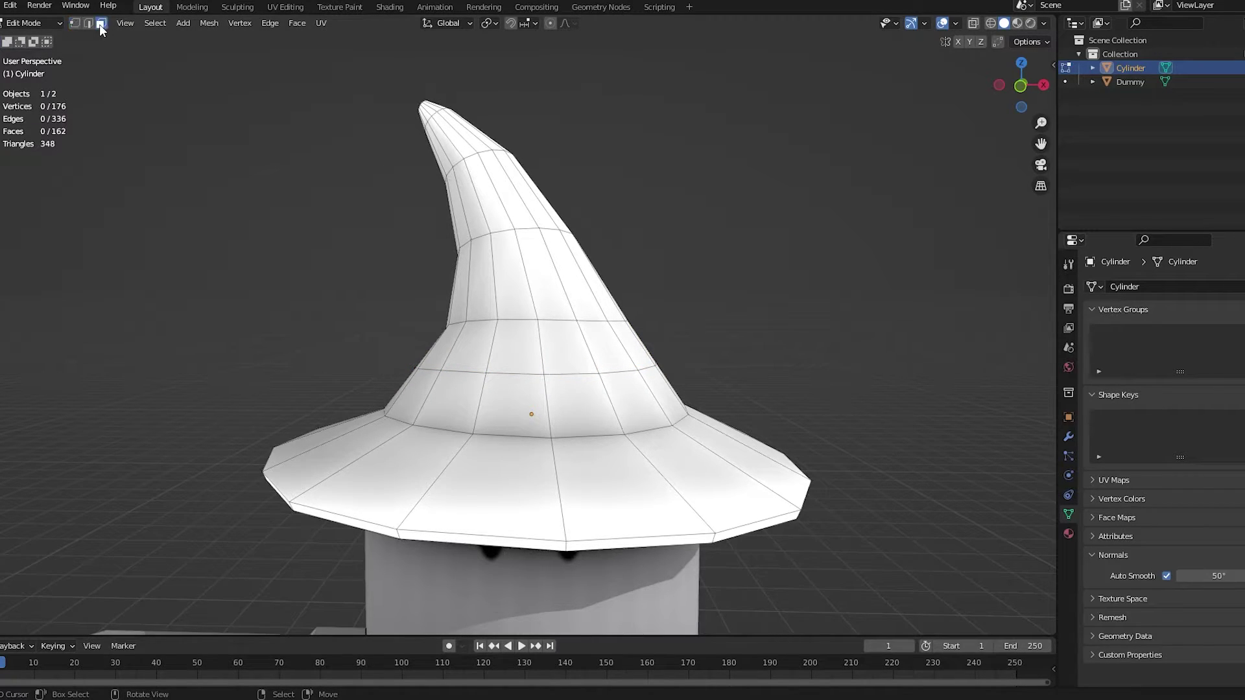
Select the face ring directly above the brim and extrude it along its normals by about 0.035 m to form a hat band
{"action": "left_click", "coordinate": [545, 401], "text": "alt"}
{"action": "mouse_move", "coordinate": [356, 286]}
{"action": "middle_mouse_down"}
{"action": "mouse_move", "coordinate": [770, 275]}
{"action": "mouse_move", "coordinate": [440, 296]}
{"action": "mouse_move", "coordinate": [372, 281]}
{"action": "middle_mouse_up"}
{"action": "key", "text": "alt+e"}
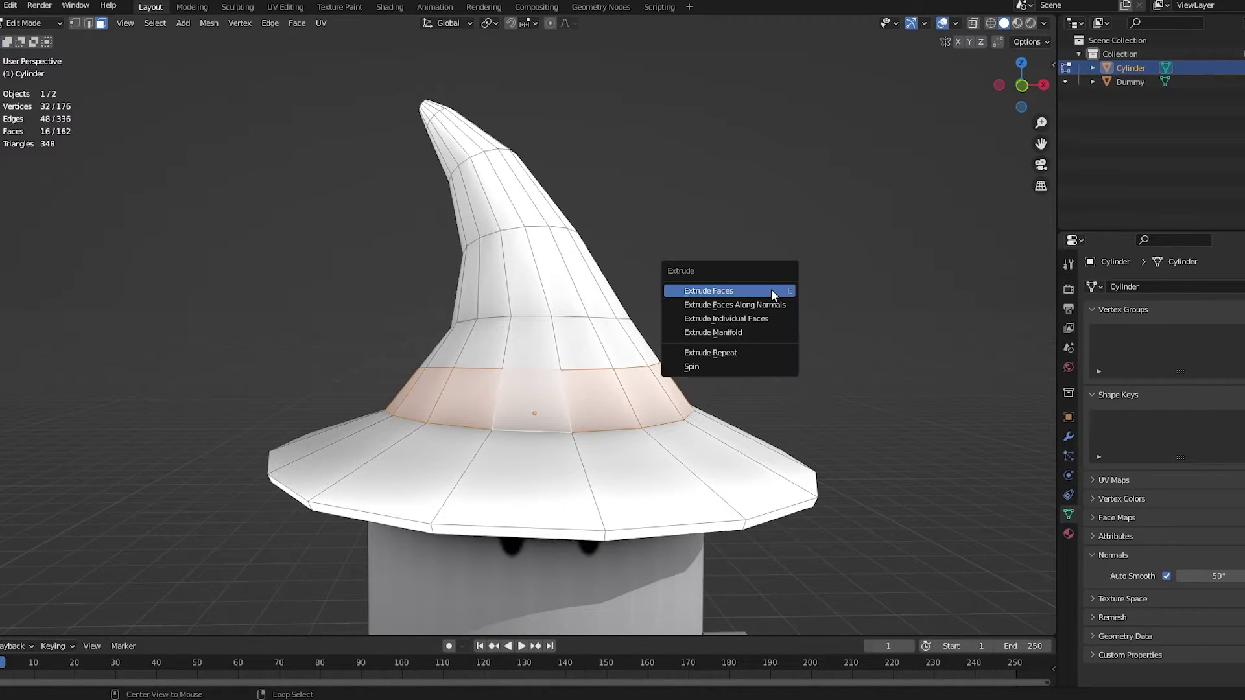
{"action": "left_click", "coordinate": [767, 302]}
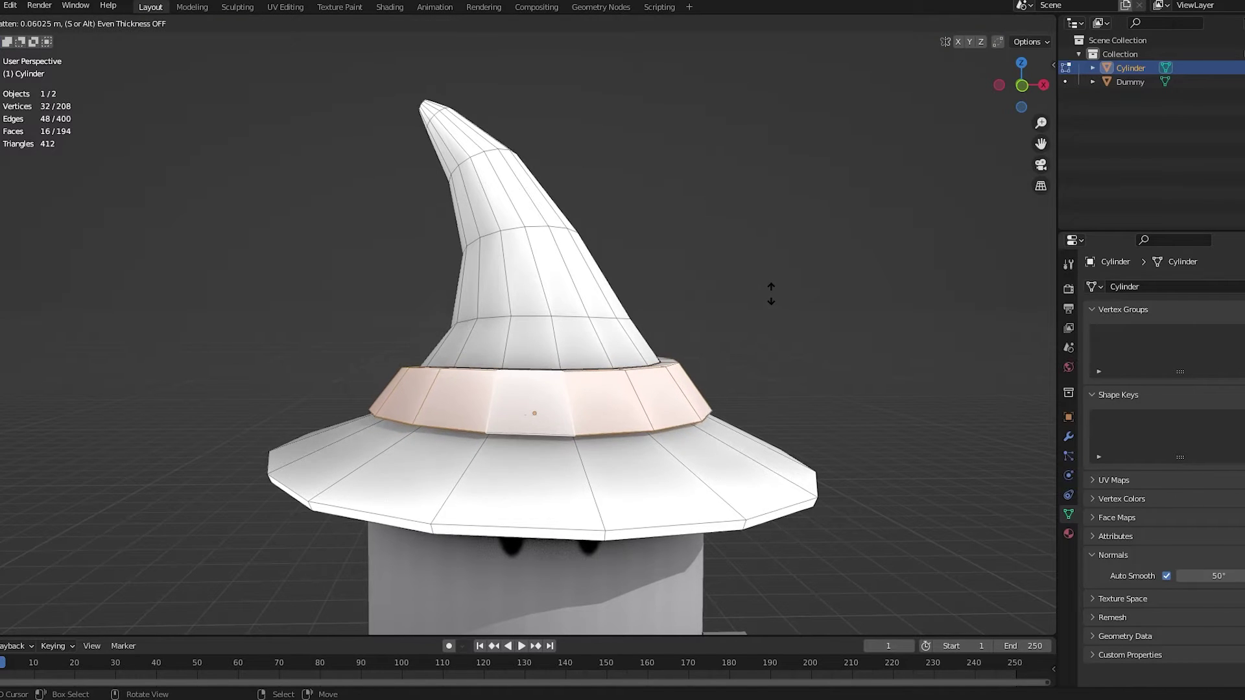
{"action": "left_click", "coordinate": [770, 297]}
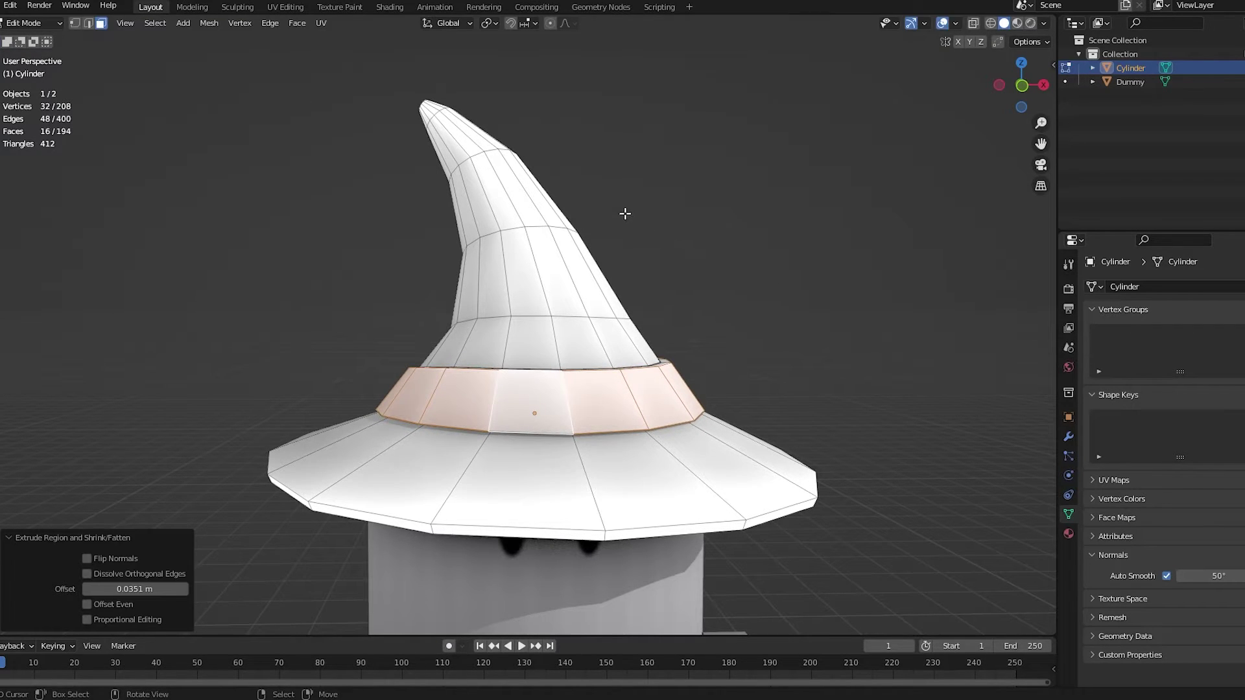
Examine the hat band and brim on the dummy from near and far in Object Mode
{"action": "middle_click_drag", "start_coordinate": [625, 213], "coordinate": [588, 235]}
{"action": "key", "text": "alt+a"}
{"action": "key", "text": "Tab"}
{"action": "scroll", "coordinate": [867, 213], "scroll_direction": "down", "scroll_amount": 7}
{"action": "left_click", "coordinate": [590, 219]}
{"action": "scroll", "coordinate": [587, 211], "scroll_direction": "up", "scroll_amount": 5}
{"action": "scroll", "coordinate": [588, 211], "scroll_direction": "down", "scroll_amount": 2}
{"action": "middle_click_drag", "start_coordinate": [587, 236], "coordinate": [581, 204], "text": "shift"}
{"action": "scroll", "coordinate": [561, 178], "scroll_direction": "up", "scroll_amount": 4}
{"action": "scroll", "coordinate": [576, 181], "scroll_direction": "down", "scroll_amount": 3}
{"action": "scroll", "coordinate": [641, 188], "scroll_direction": "down", "scroll_amount": 5}
{"action": "scroll", "coordinate": [613, 142], "scroll_direction": "up", "scroll_amount": 6}
{"action": "right_click", "coordinate": [581, 205]}
{"action": "key", "text": "Tab"}
{"action": "scroll", "coordinate": [454, 339], "scroll_direction": "up", "scroll_amount": 2}
{"action": "scroll", "coordinate": [454, 339], "scroll_direction": "up", "scroll_amount": 2}
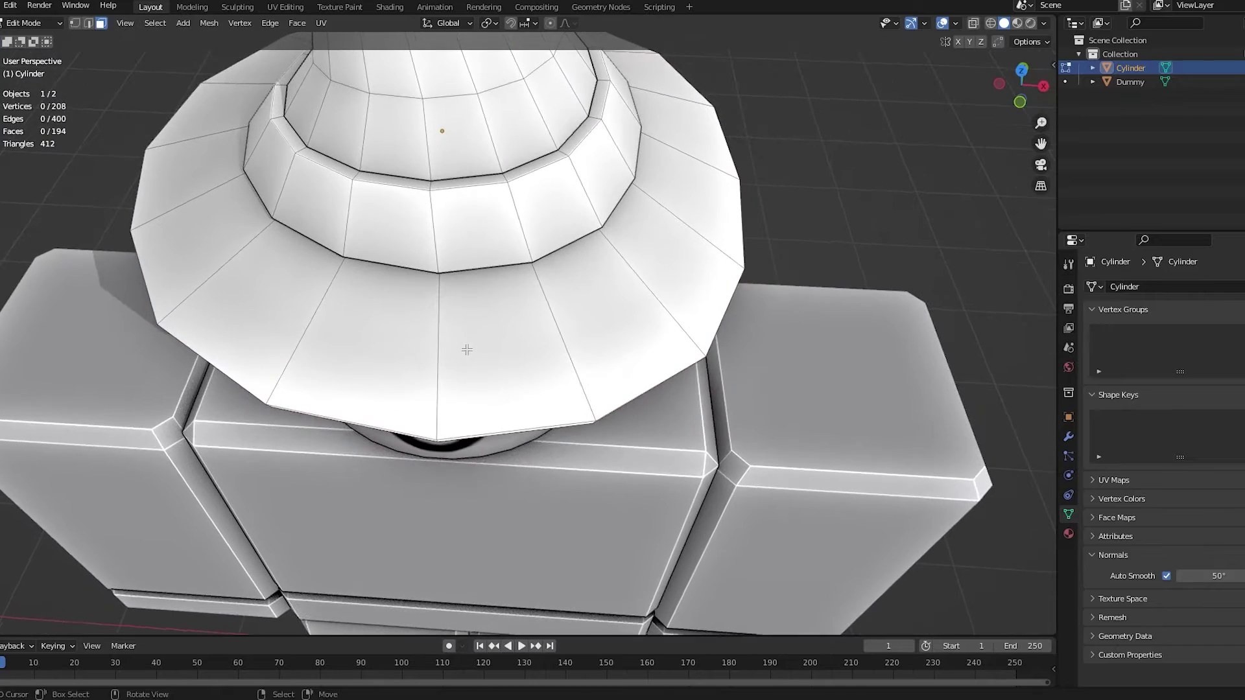
Try to split the brim at its front by ripping the front edge's outer vertices sideways
{"action": "scroll", "coordinate": [463, 356], "scroll_direction": "down", "scroll_amount": 2}
{"action": "key", "text": "shift+z"}
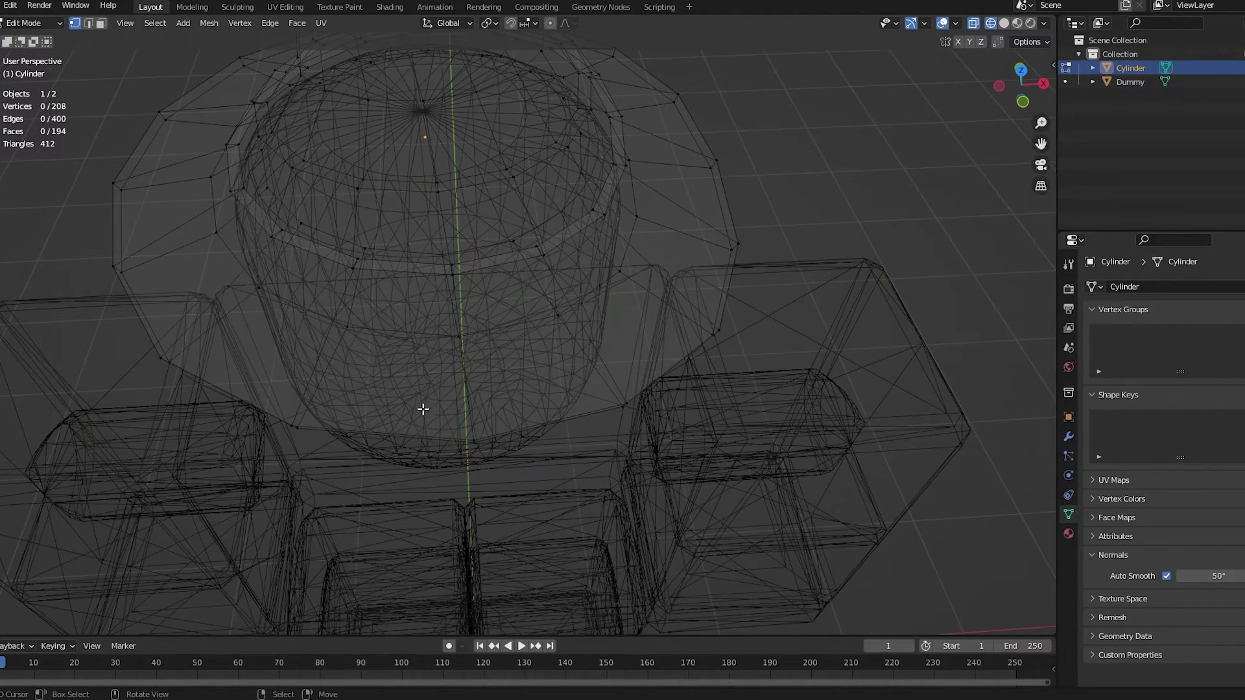
{"action": "left_click_drag", "start_coordinate": [465, 434], "coordinate": [526, 484]}
{"action": "key", "text": "shift+z"}
{"action": "scroll", "coordinate": [464, 386], "scroll_direction": "down", "scroll_amount": 2}
{"action": "scroll", "coordinate": [452, 385], "scroll_direction": "up", "scroll_amount": 2}
{"action": "key", "text": "v"}
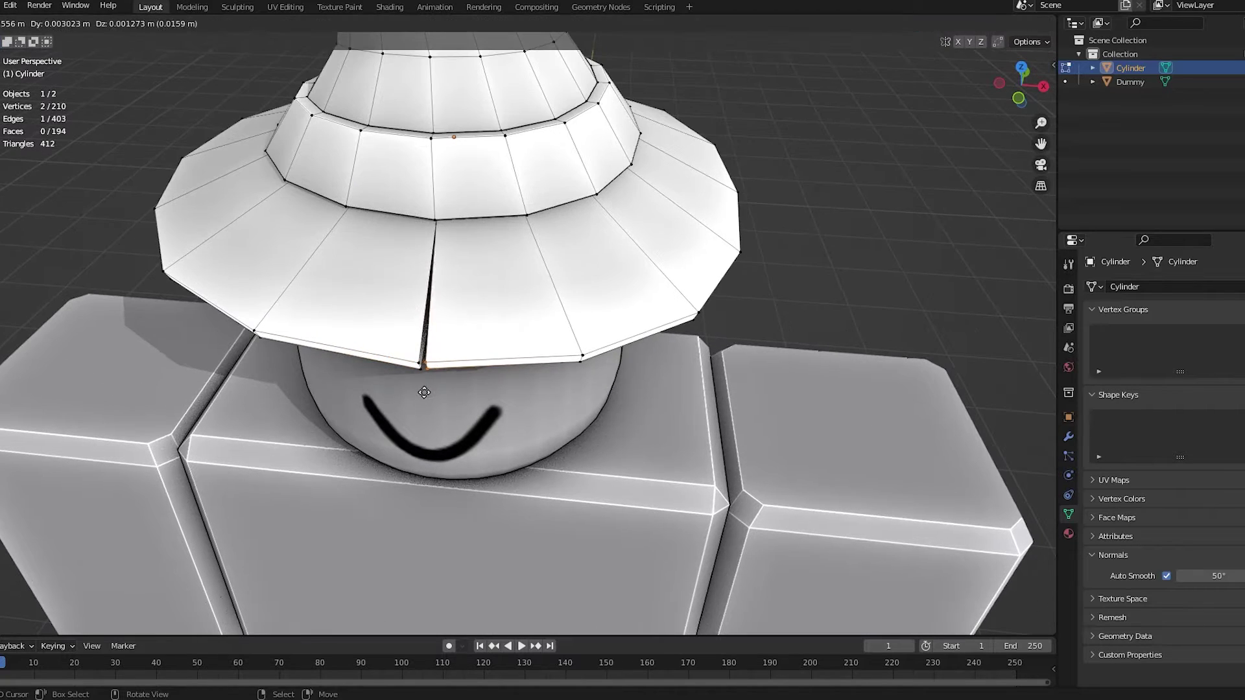
{"action": "left_click", "coordinate": [456, 392]}
Try widening the front slit by moving its other side and filling the exposed sides with faces
{"action": "left_click_drag", "start_coordinate": [403, 351], "coordinate": [437, 405]}
{"action": "key", "text": "g"}
{"action": "left_click", "coordinate": [416, 401]}
{"action": "key", "text": "f"}
{"action": "key", "text": "f"}
{"action": "key", "text": "ctrl+z"}
{"action": "key", "text": "ctrl+z"}
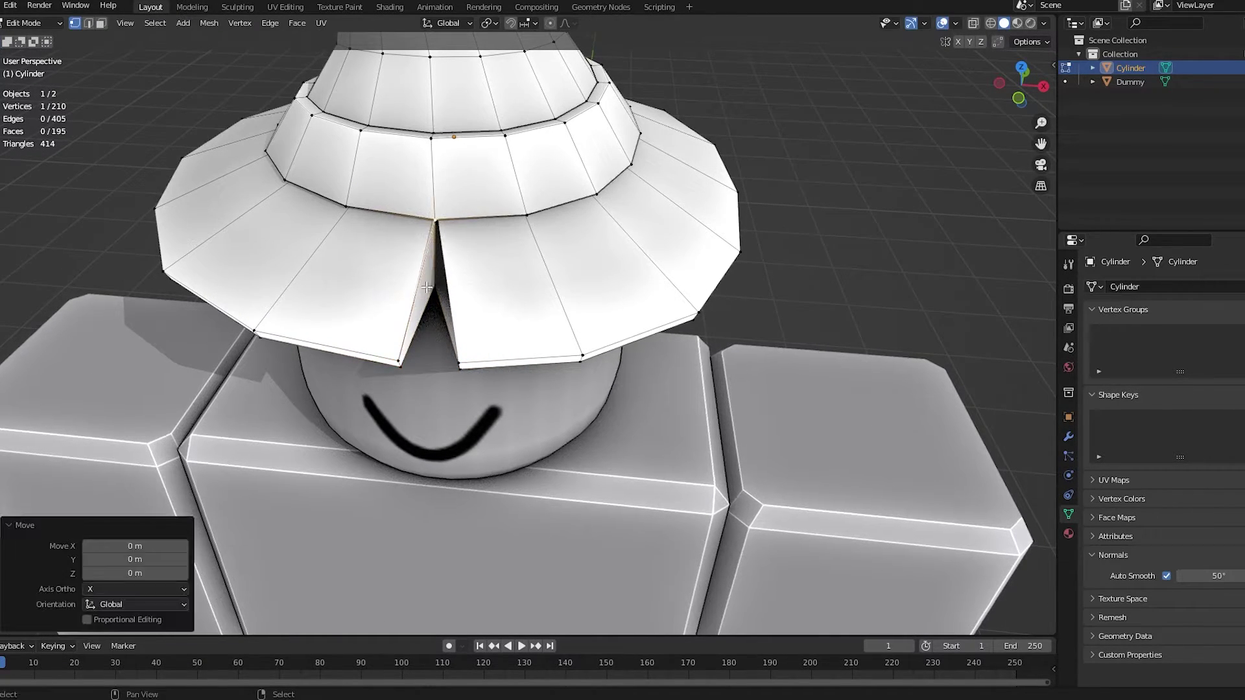
{"action": "key", "text": "f"}
{"action": "key", "text": "Tab"}
{"action": "scroll", "coordinate": [463, 371], "scroll_direction": "down", "scroll_amount": 8}
{"action": "middle_click_drag", "start_coordinate": [463, 371], "coordinate": [426, 385]}
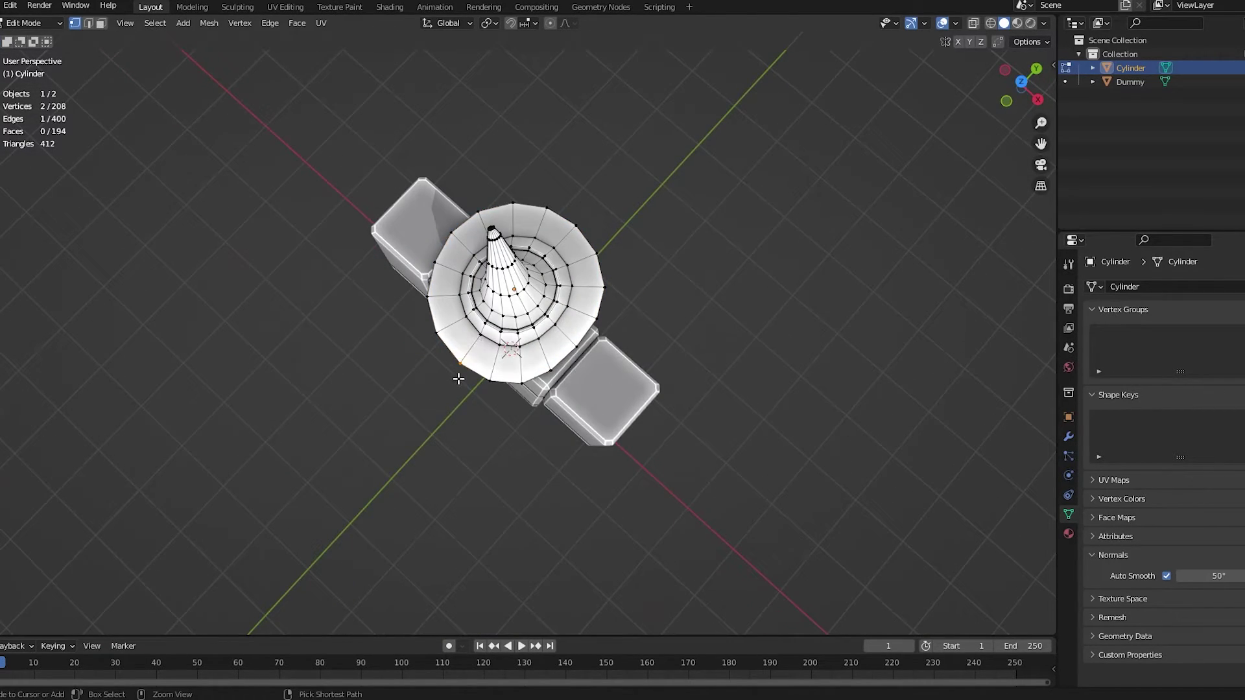
Add one edge loop around the brim's upper surface and one around its underside
{"action": "key", "text": "a"}
{"action": "key", "text": "a"}
{"action": "middle_click_drag", "start_coordinate": [460, 382], "coordinate": [584, 186]}
{"action": "key", "text": "ctrl+r"}
{"action": "left_click", "coordinate": [560, 300]}
{"action": "left_click", "coordinate": [562, 298]}
{"action": "key", "text": "ctrl+r"}
{"action": "left_click", "coordinate": [541, 254]}
{"action": "left_click", "coordinate": [543, 255]}
Select the two outermost vertices at the brim's front and rip them apart sideways to open a small notch
{"action": "mouse_move", "coordinate": [542, 255]}
{"action": "middle_mouse_down"}
{"action": "mouse_move", "coordinate": [558, 379]}
{"action": "mouse_move", "coordinate": [477, 478]}
{"action": "middle_mouse_up"}
{"action": "key", "text": "shift+z"}
{"action": "left_click_drag", "start_coordinate": [421, 469], "coordinate": [480, 517]}
{"action": "key", "text": "shift+z"}
{"action": "middle_click_drag", "start_coordinate": [480, 517], "coordinate": [468, 496]}
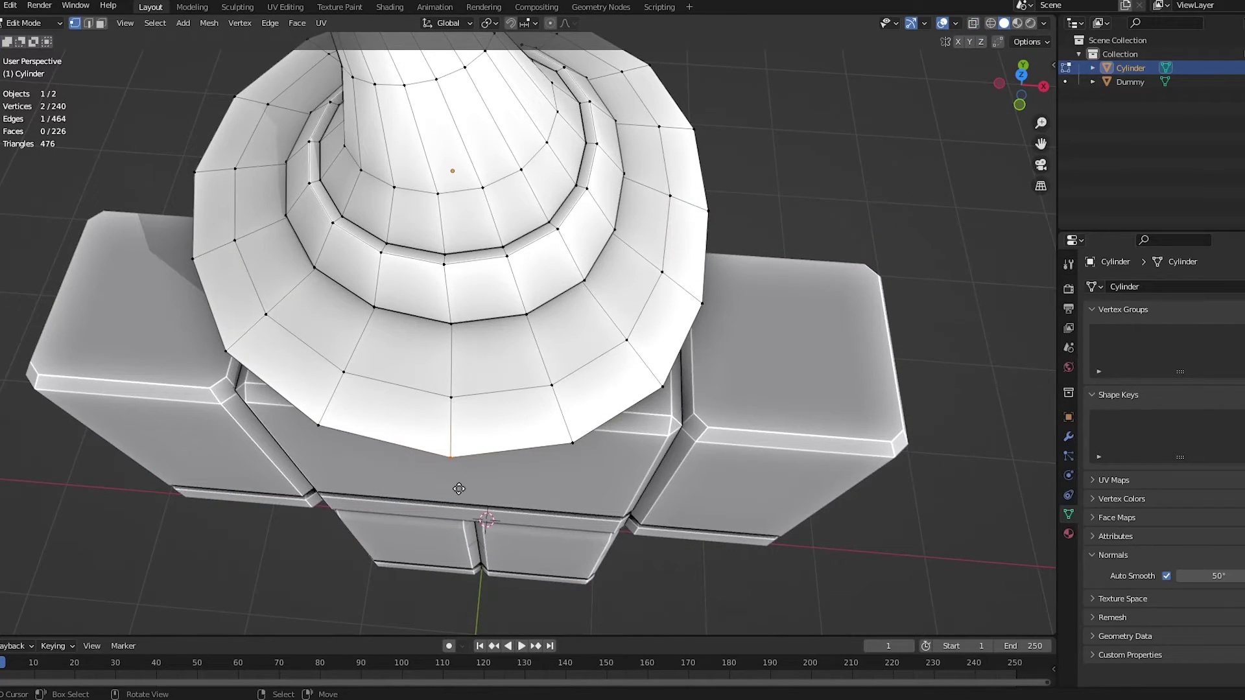
{"action": "key", "text": "v"}
{"action": "left_click", "coordinate": [474, 490]}
Fill the open sides of the front notch with faces and check the brim in Object Mode
{"action": "middle_click_drag", "start_coordinate": [499, 438], "coordinate": [435, 316]}
{"action": "left_click", "coordinate": [411, 296], "text": "shift"}
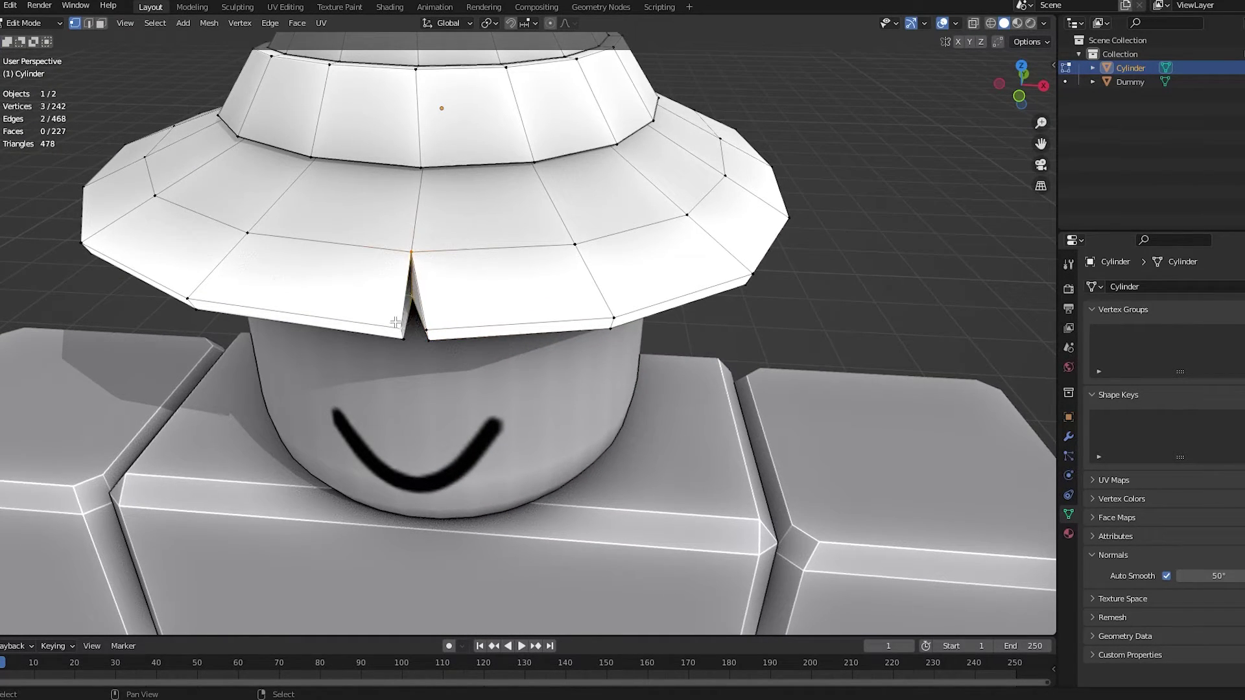
{"action": "key", "text": "alt+a"}
{"action": "scroll", "coordinate": [454, 363], "scroll_direction": "down", "scroll_amount": 7}
{"action": "key", "text": "Tab"}
{"action": "mouse_move", "coordinate": [488, 330]}
{"action": "middle_mouse_down"}
{"action": "mouse_move", "coordinate": [520, 408]}
{"action": "mouse_move", "coordinate": [490, 433]}
{"action": "middle_mouse_up"}
{"action": "scroll", "coordinate": [519, 403], "scroll_direction": "up", "scroll_amount": 3}
Move the outer corner vertices on the front notch's -X side slightly toward -X to widen the notch
{"action": "key", "text": "Tab"}
{"action": "key", "text": "shift+z"}
{"action": "left_click_drag", "start_coordinate": [481, 463], "coordinate": [481, 462]}
{"action": "key", "text": "shift+z"}
{"action": "key", "text": "g"}
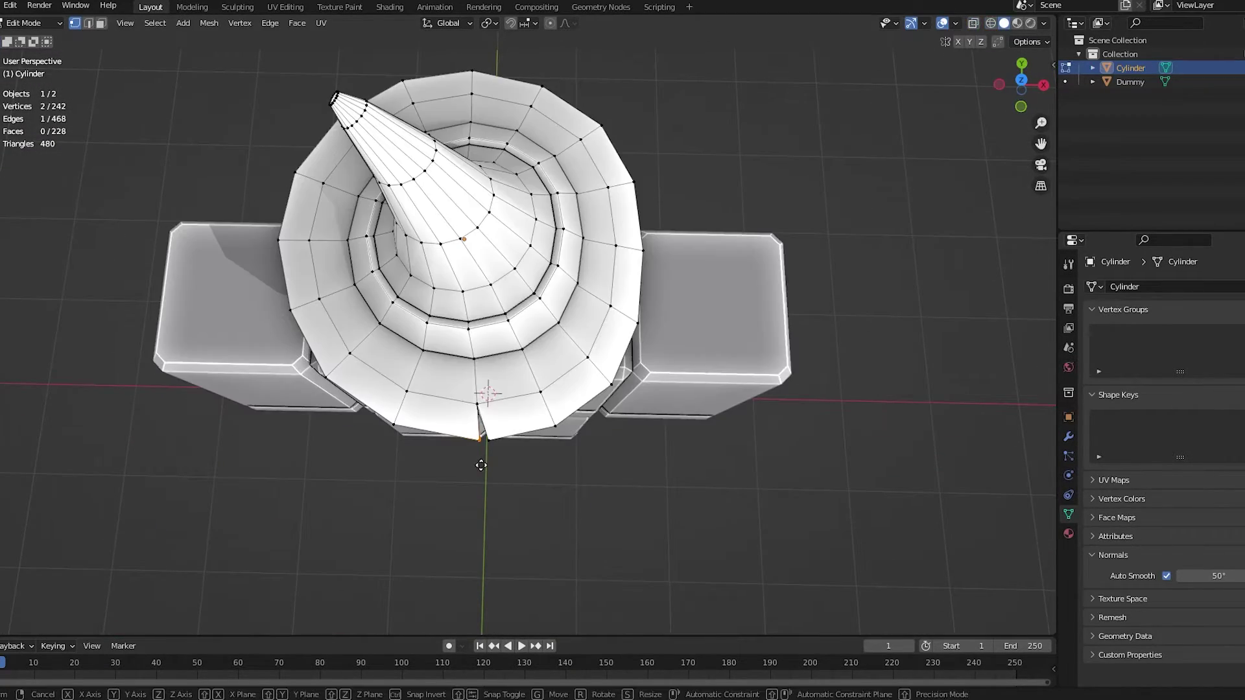
{"action": "left_click", "coordinate": [476, 464]}
Rip the outer vertices on the brim's -X side by about 0.022 m in X and 0.035 m in Y to open a second notch
{"action": "key", "text": "Tab"}
{"action": "left_click", "coordinate": [535, 446]}
{"action": "mouse_move", "coordinate": [535, 446]}
{"action": "middle_mouse_down"}
{"action": "mouse_move", "coordinate": [546, 301]}
{"action": "mouse_move", "coordinate": [598, 258]}
{"action": "mouse_move", "coordinate": [647, 265]}
{"action": "mouse_move", "coordinate": [717, 344]}
{"action": "middle_mouse_up"}
{"action": "left_click", "coordinate": [493, 400]}
{"action": "key", "text": "Tab"}
{"action": "scroll", "coordinate": [433, 443], "scroll_direction": "up", "scroll_amount": 1}
{"action": "mouse_move", "coordinate": [433, 443]}
{"action": "middle_mouse_down"}
{"action": "mouse_move", "coordinate": [452, 470]}
{"action": "mouse_move", "coordinate": [493, 397]}
{"action": "middle_mouse_up"}
{"action": "key", "text": "shift+z"}
{"action": "left_click_drag", "start_coordinate": [486, 498], "coordinate": [526, 543]}
{"action": "key", "text": "shift+z"}
{"action": "key", "text": "b"}
{"action": "key", "text": "v"}
{"action": "left_click", "coordinate": [530, 533]}
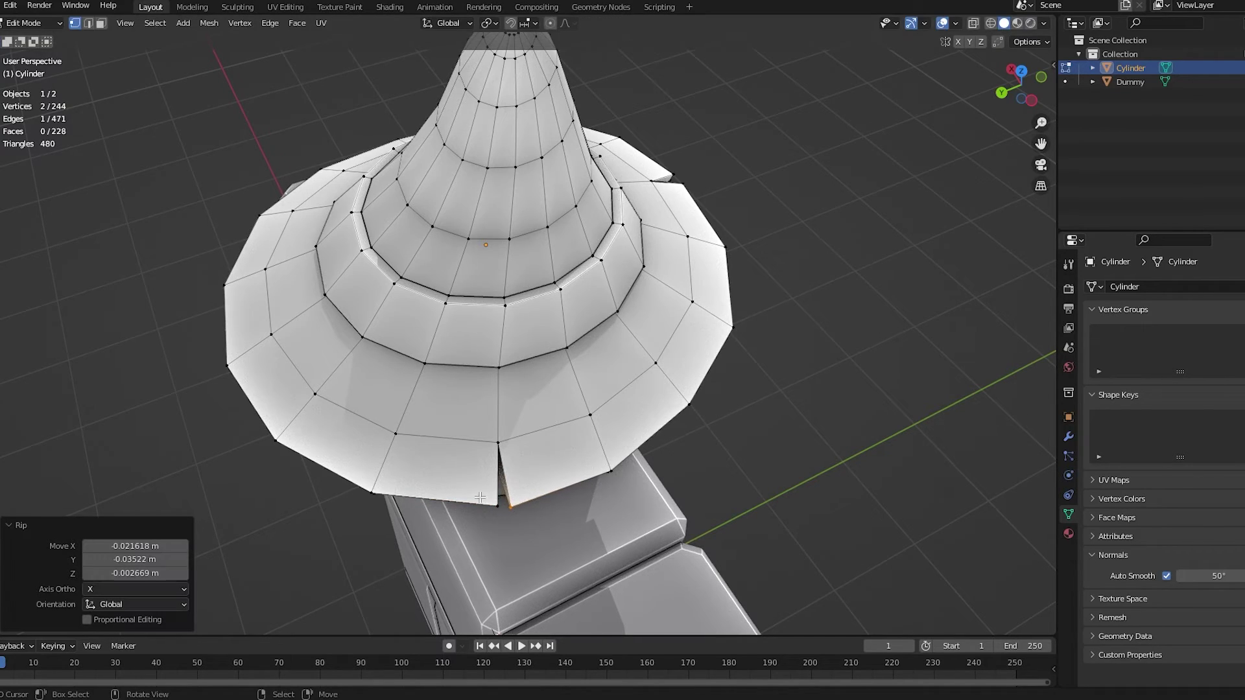
Widen the second notch by moving its opposite corner vertices, and fill its open sides with faces
{"action": "key", "text": "shift+z"}
{"action": "key", "text": "b"}
{"action": "left_click_drag", "start_coordinate": [486, 500], "coordinate": [504, 530]}
{"action": "key", "text": "g"}
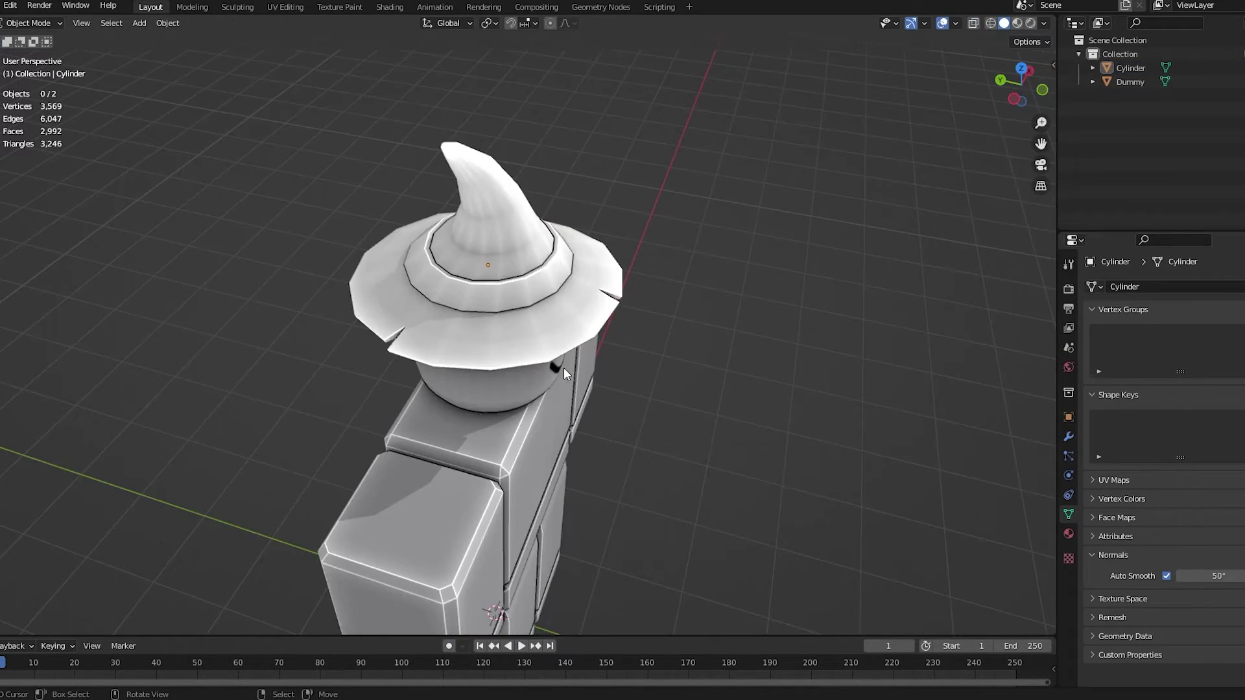
Add a cube mesh and raise it along Z above the tip of the hat
{"action": "middle_click_drag", "start_coordinate": [563, 368], "coordinate": [426, 249]}
{"action": "scroll", "coordinate": [360, 237], "scroll_direction": "up", "scroll_amount": 3}
{"action": "scroll", "coordinate": [383, 254], "scroll_direction": "down", "scroll_amount": 5}
{"action": "scroll", "coordinate": [423, 246], "scroll_direction": "up", "scroll_amount": 5}
{"action": "key", "text": "KP_1"}
{"action": "key", "text": "shift+a"}
{"action": "mouse_move", "coordinate": [537, 286]}
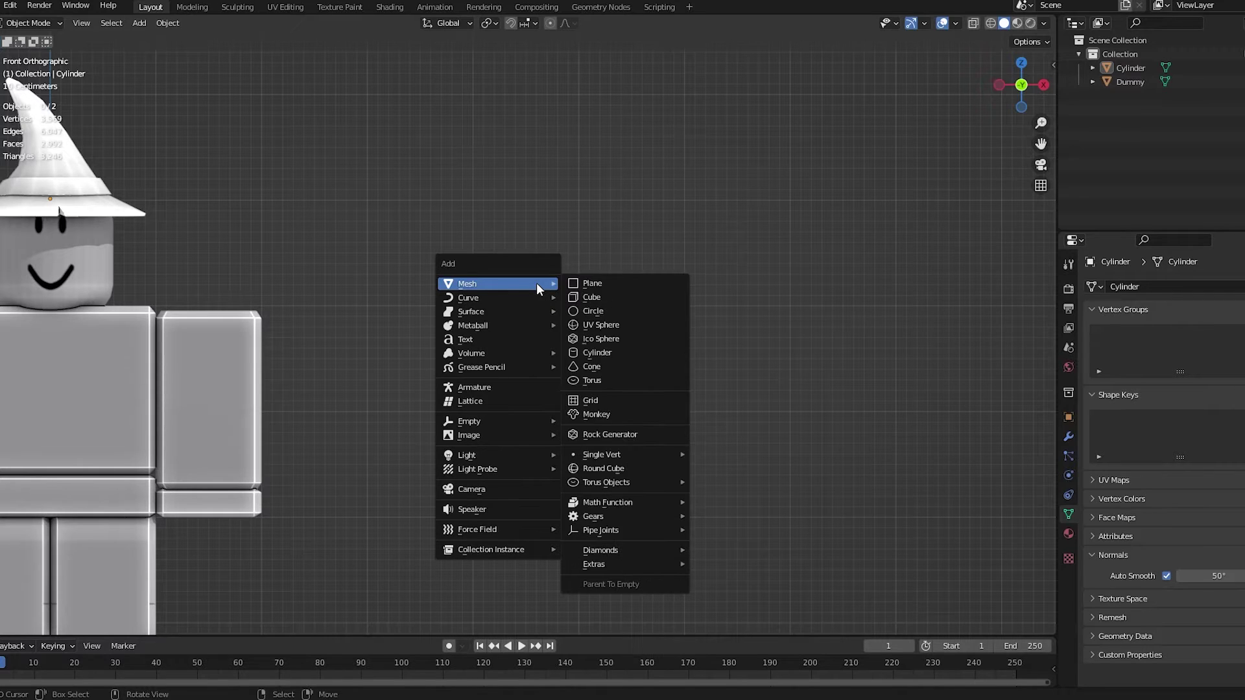
{"action": "left_click", "coordinate": [599, 297]}
{"action": "scroll", "coordinate": [599, 299], "scroll_direction": "down", "scroll_amount": 6}
{"action": "middle_click_drag", "start_coordinate": [350, 383], "coordinate": [477, 334], "text": "shift"}
{"action": "scroll", "coordinate": [477, 334], "scroll_direction": "up", "scroll_amount": 4}
{"action": "key", "text": "g"}
{"action": "key", "text": "z"}
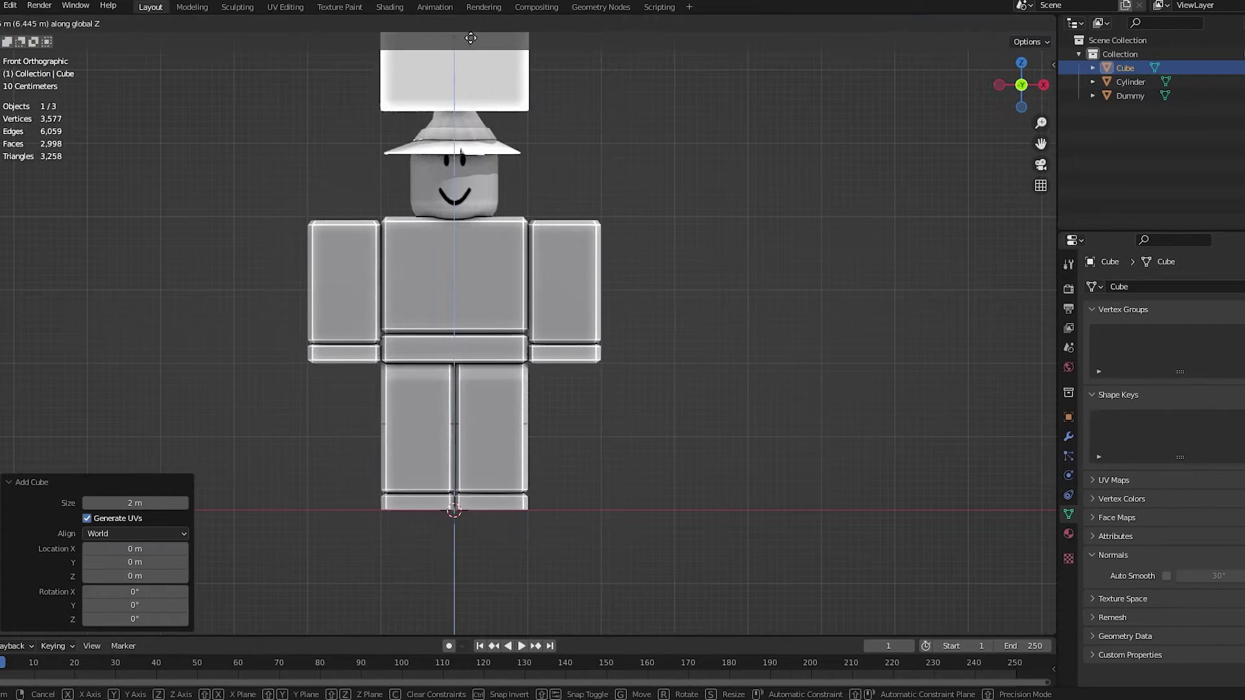
{"action": "left_click", "coordinate": [486, 589]}
Scale the cube to 0.28 overall and flatten it along Y by a factor of 0.113
{"action": "key", "text": "KP_Decimal"}
{"action": "key", "text": "s"}
{"action": "left_click", "coordinate": [728, 467]}
{"action": "middle_click_drag", "start_coordinate": [728, 467], "coordinate": [652, 442], "text": "shift"}
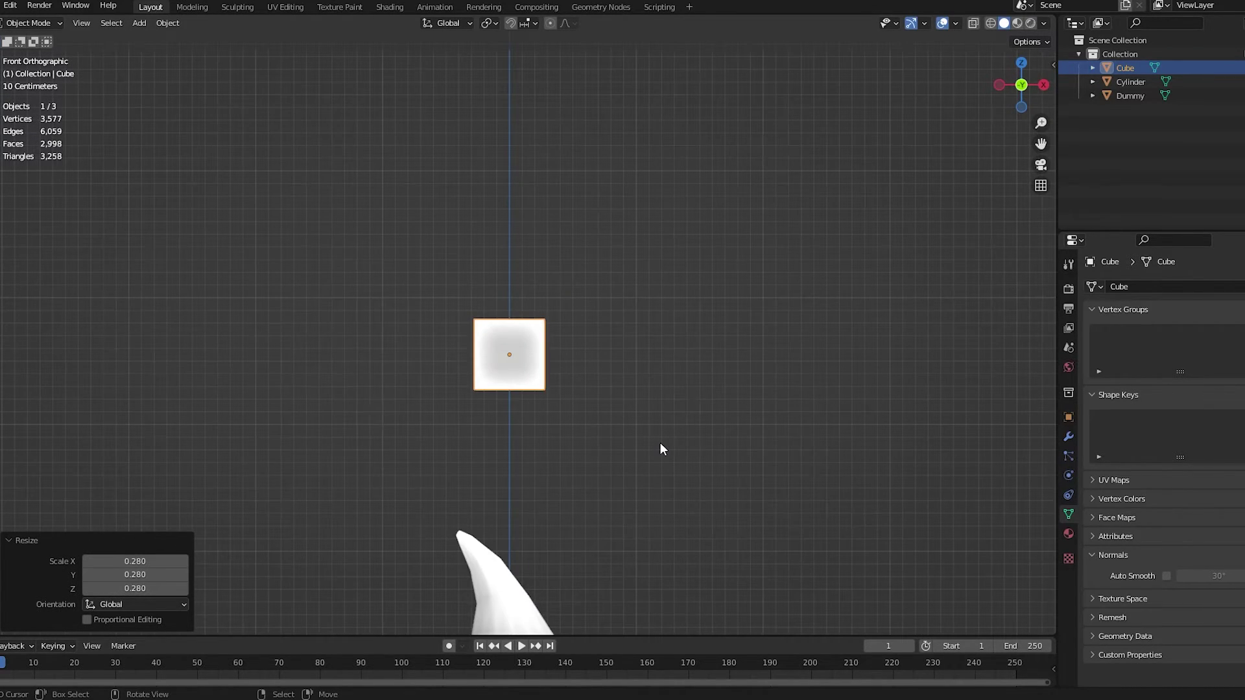
{"action": "key", "text": "KP_3"}
{"action": "scroll", "coordinate": [728, 473], "scroll_direction": "up", "scroll_amount": 8}
{"action": "key", "text": "s"}
{"action": "key", "text": "y"}
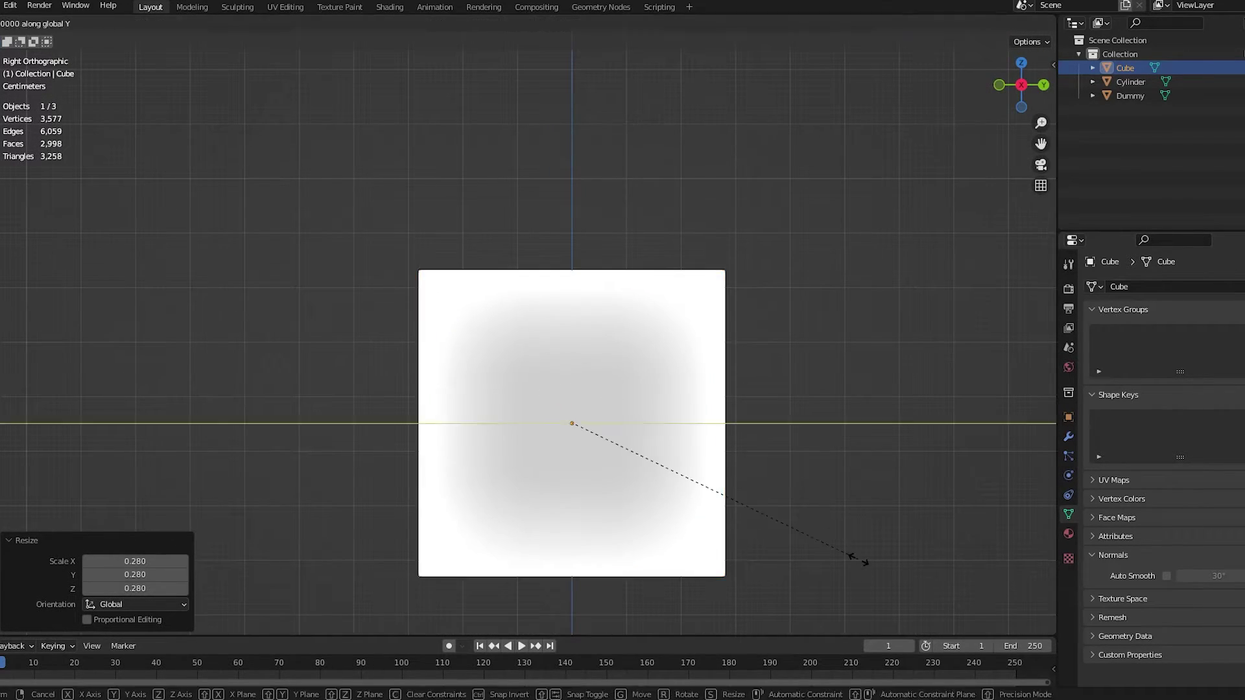
{"action": "left_click", "coordinate": [602, 443]}
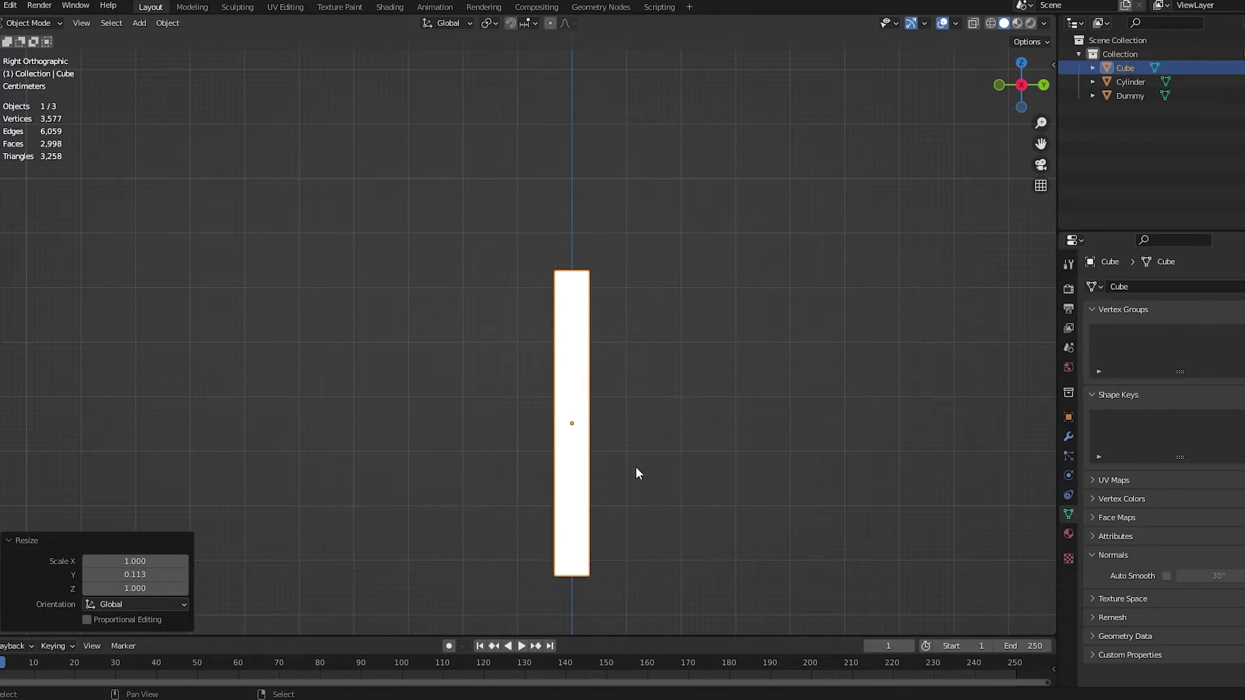
Widen the flattened cube's mesh along X by a factor of 1.241 in Edit Mode
{"action": "key", "text": "KP_1"}
{"action": "key", "text": "KP_Decimal"}
{"action": "key", "text": "Tab"}
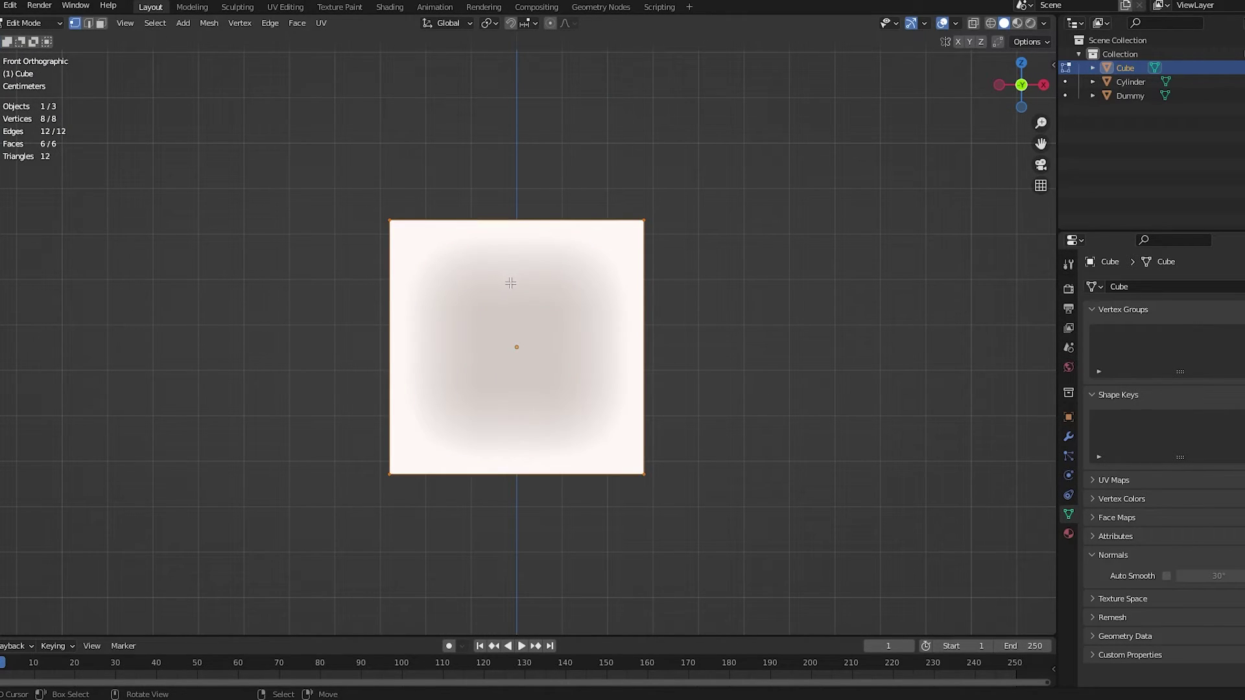
{"action": "key", "text": "s"}
{"action": "key", "text": "x"}
{"action": "left_click", "coordinate": [713, 417]}
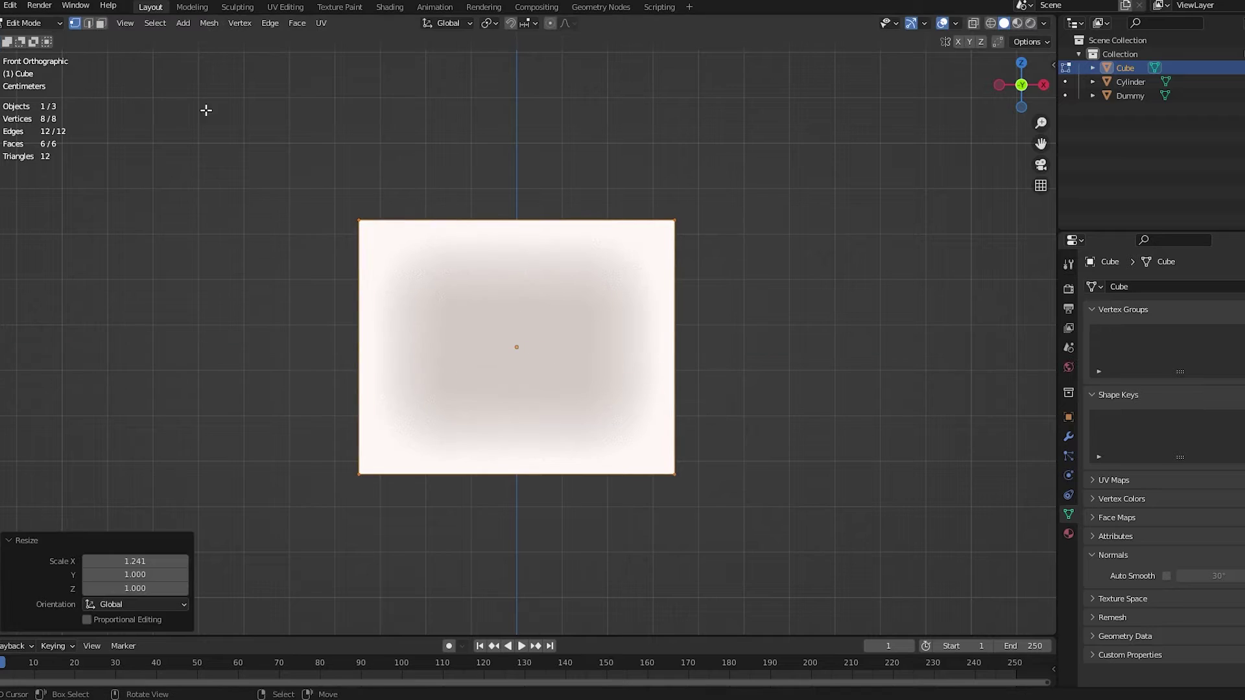
Bevel the upper corner on the plate's -X side with 4 segments and a width of 0.7 m
{"action": "key", "text": "shift+z"}
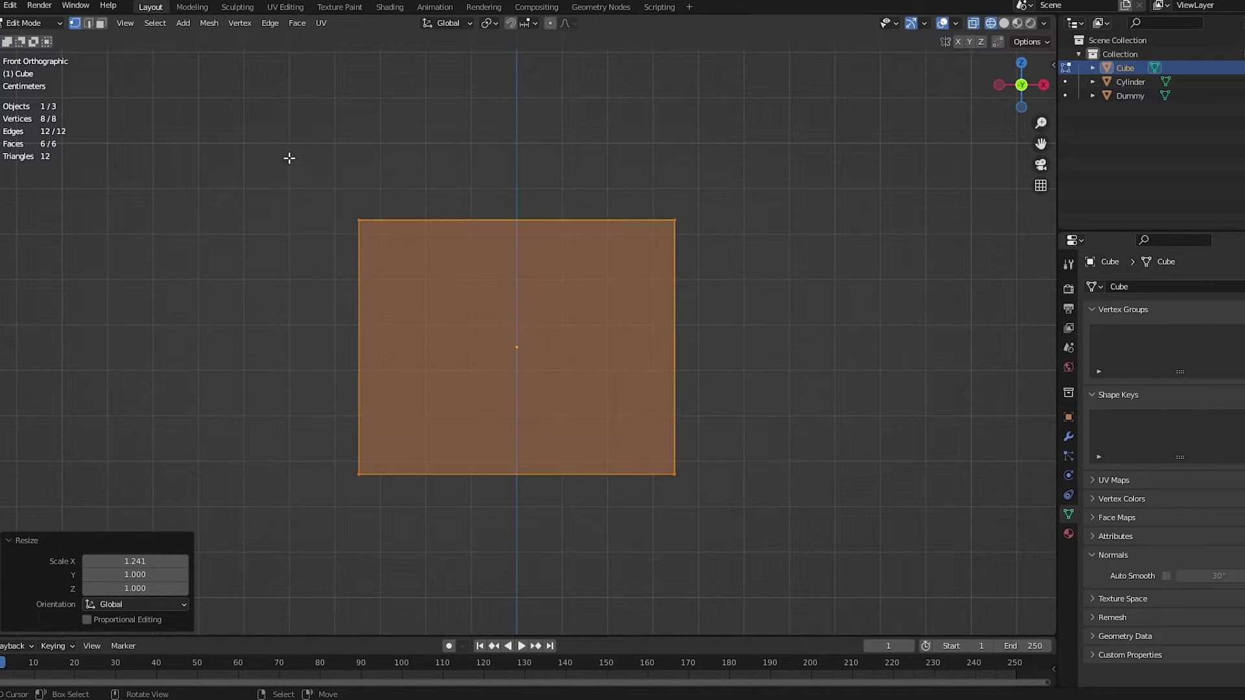
{"action": "left_click_drag", "start_coordinate": [285, 152], "coordinate": [419, 289]}
{"action": "key", "text": "ctrl+b"}
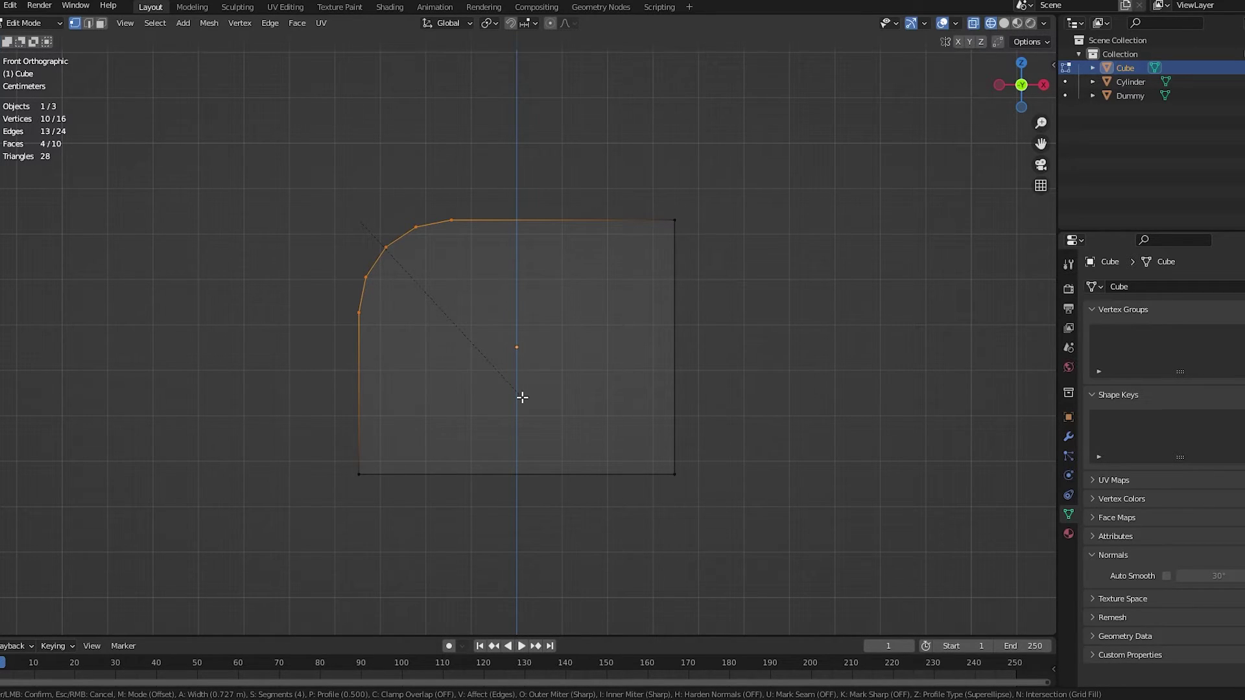
{"action": "left_click", "coordinate": [522, 397]}
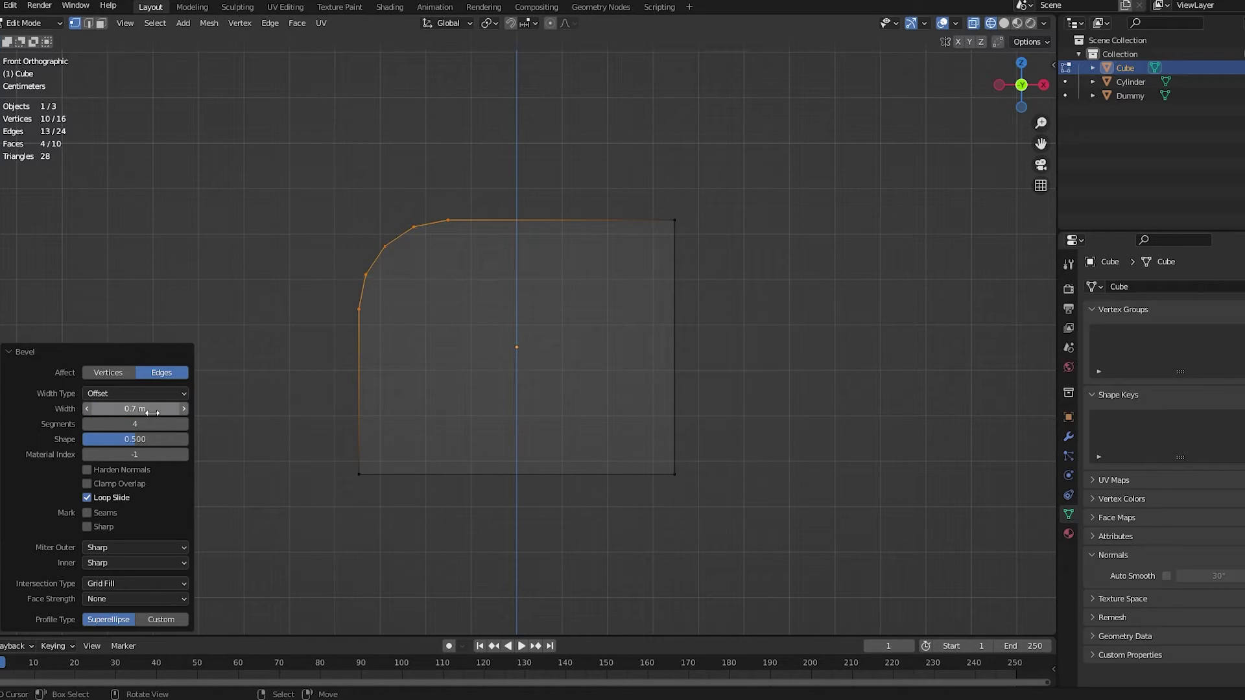
Repeat the 0.7 m, 4-segment bevel on the plate's other three corners
{"action": "left_click_drag", "start_coordinate": [553, 162], "coordinate": [793, 276]}
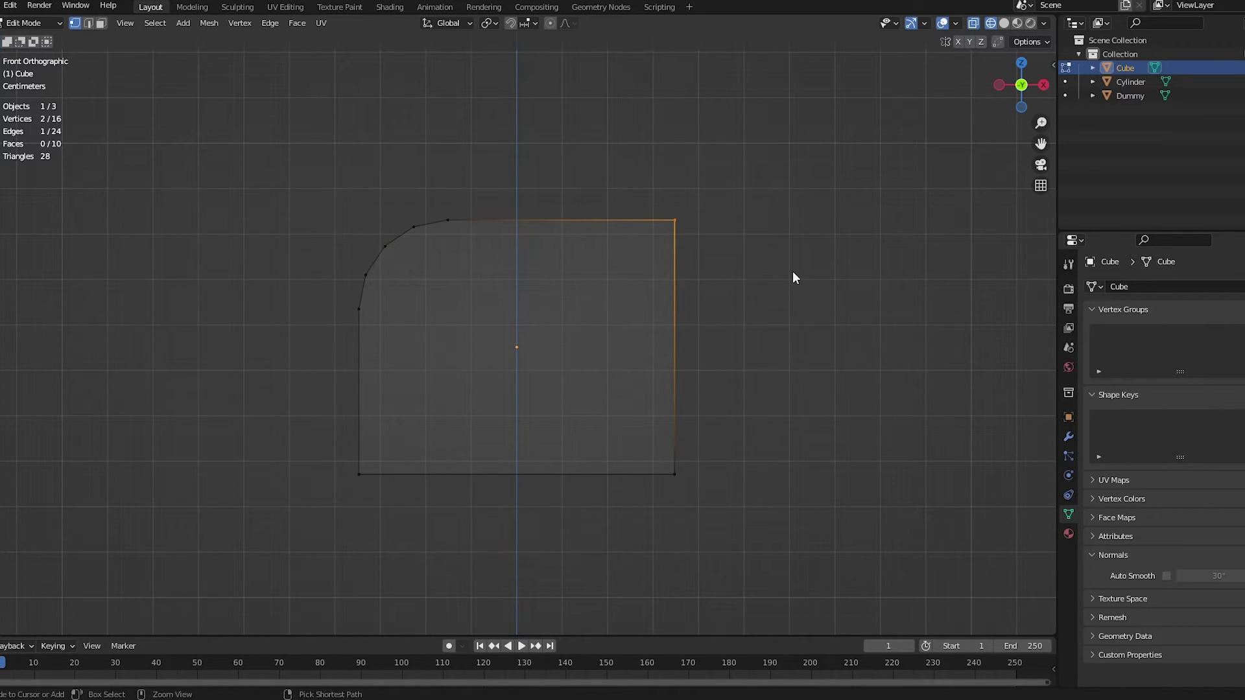
{"action": "key", "text": "shift+r"}
{"action": "left_click_drag", "start_coordinate": [586, 402], "coordinate": [797, 530]}
{"action": "key", "text": "shift+r"}
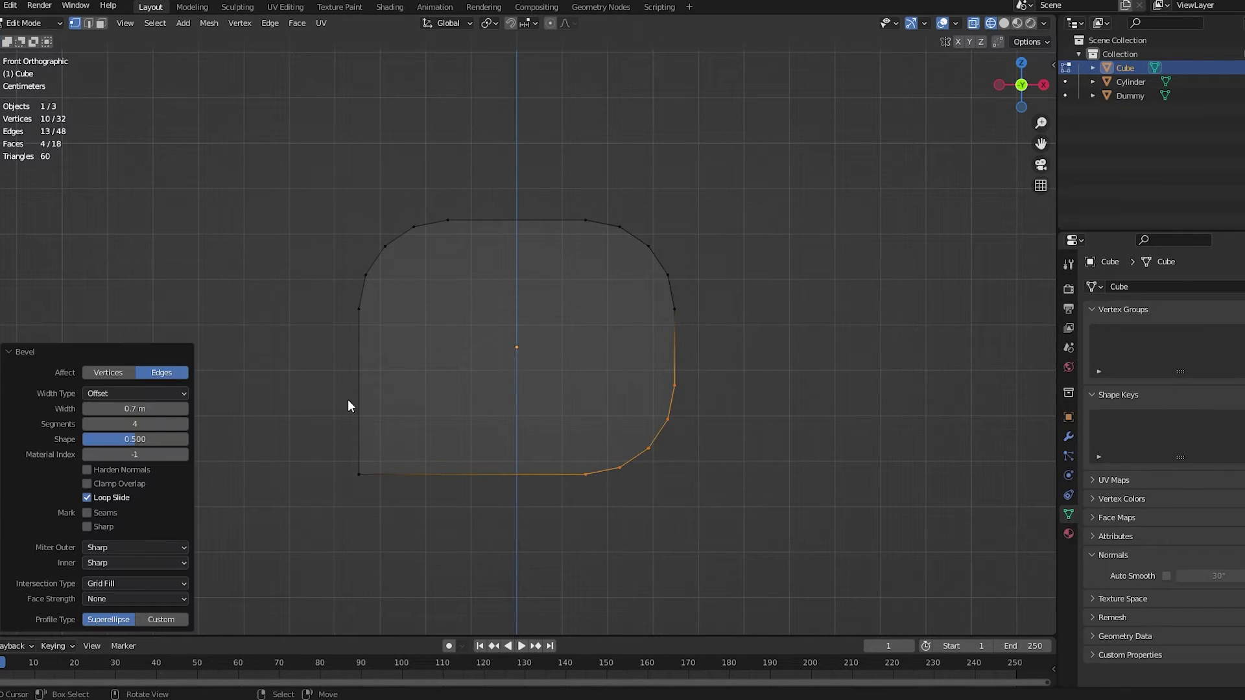
{"action": "left_click_drag", "start_coordinate": [333, 412], "coordinate": [415, 527]}
{"action": "key", "text": "shift+r"}
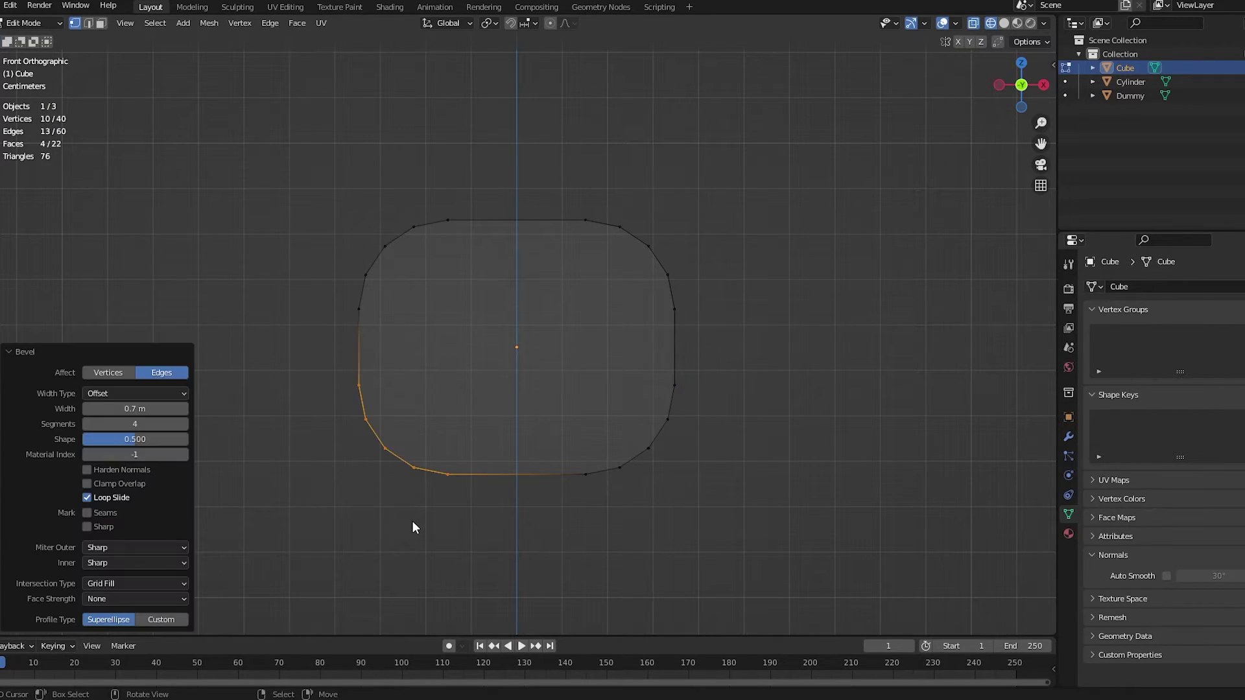
Inset the plate's large front and back faces by 0.1595 m
{"action": "middle_click_drag", "start_coordinate": [230, 180], "coordinate": [324, 251]}
{"action": "scroll", "coordinate": [325, 252], "scroll_direction": "down", "scroll_amount": 3}
{"action": "key", "text": "shift+z"}
{"action": "scroll", "coordinate": [356, 259], "scroll_direction": "up", "scroll_amount": 5}
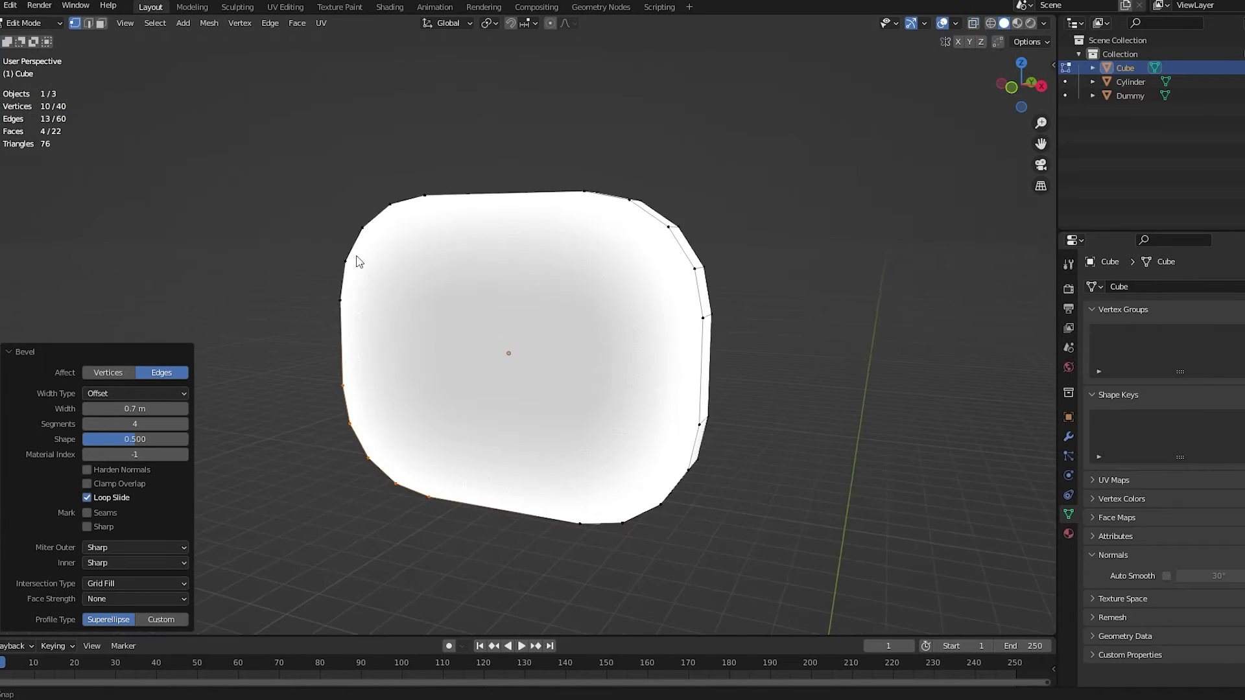
{"action": "key", "text": "alt+a"}
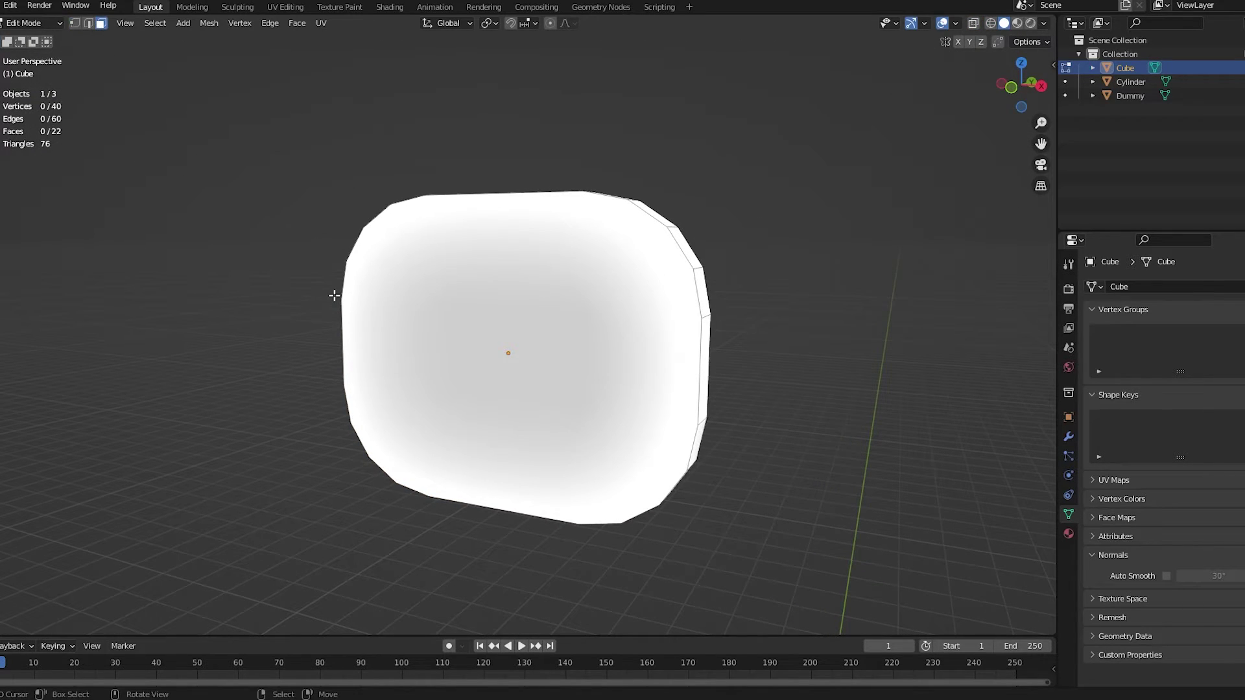
{"action": "middle_click_drag", "start_coordinate": [456, 317], "coordinate": [429, 312]}
{"action": "left_click", "coordinate": [429, 311]}
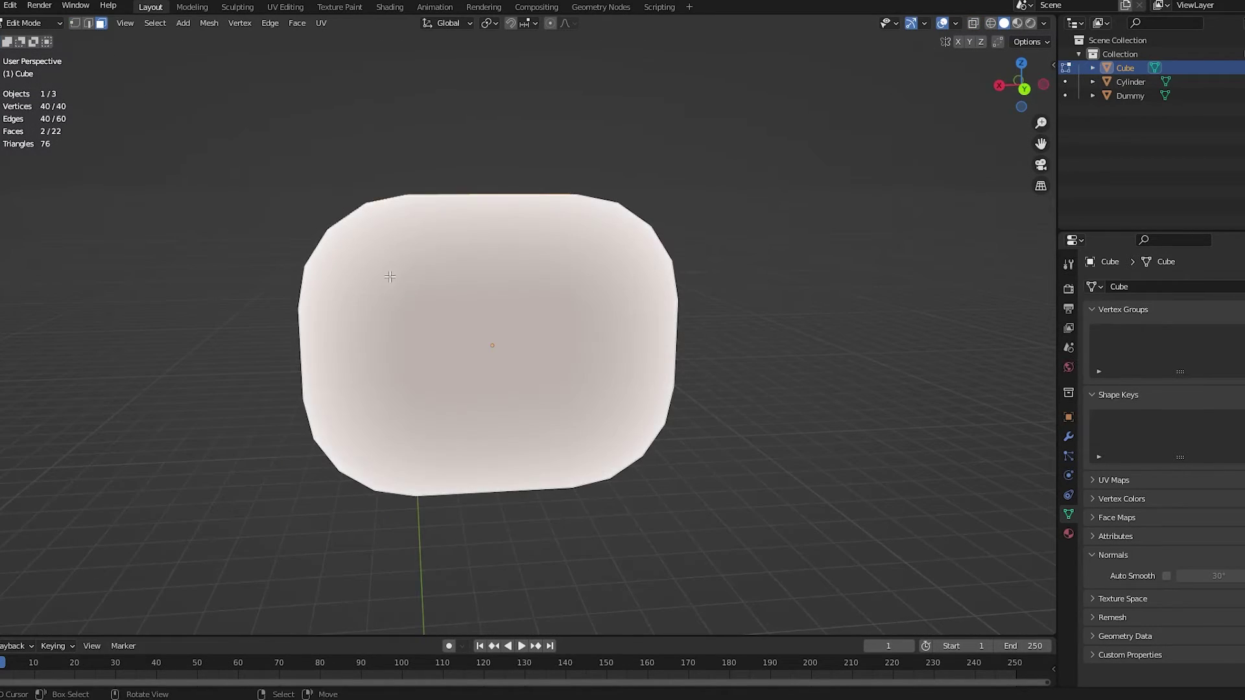
{"action": "middle_click_drag", "start_coordinate": [389, 275], "coordinate": [399, 279]}
{"action": "key", "text": "i"}
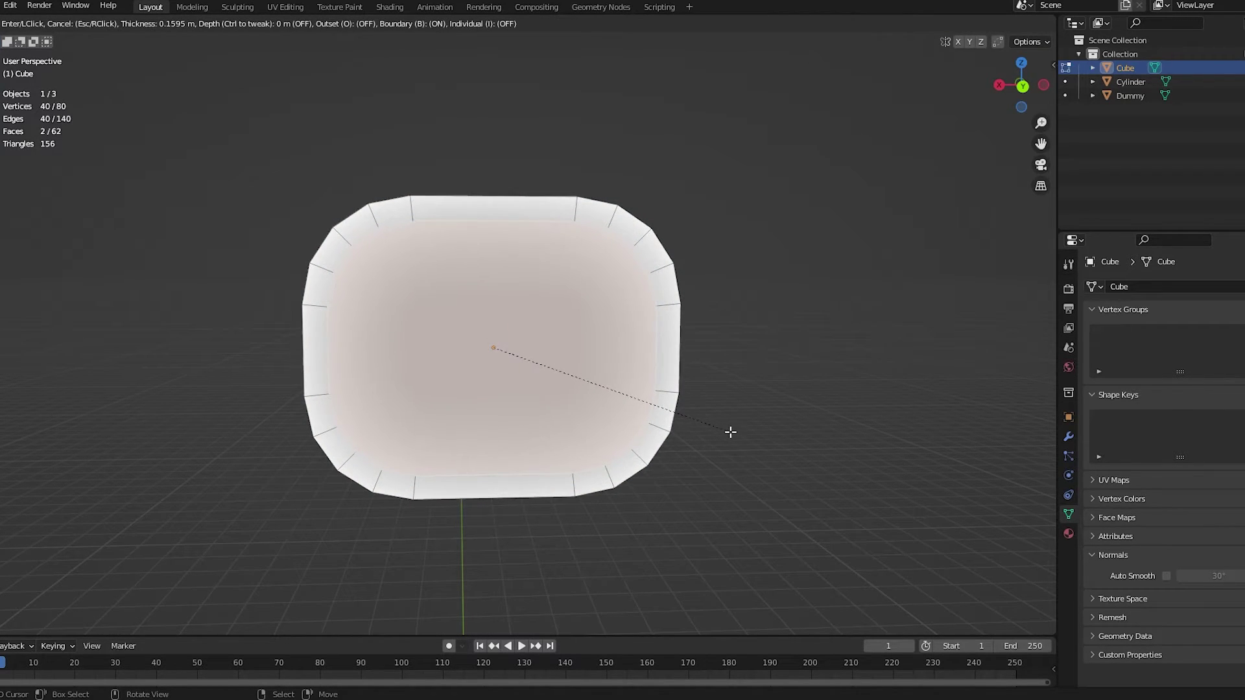
{"action": "left_click", "coordinate": [731, 432]}
Delete the two inset faces to leave an open buckle frame
{"action": "middle_click_drag", "start_coordinate": [731, 432], "coordinate": [680, 363]}
{"action": "key", "text": "x"}
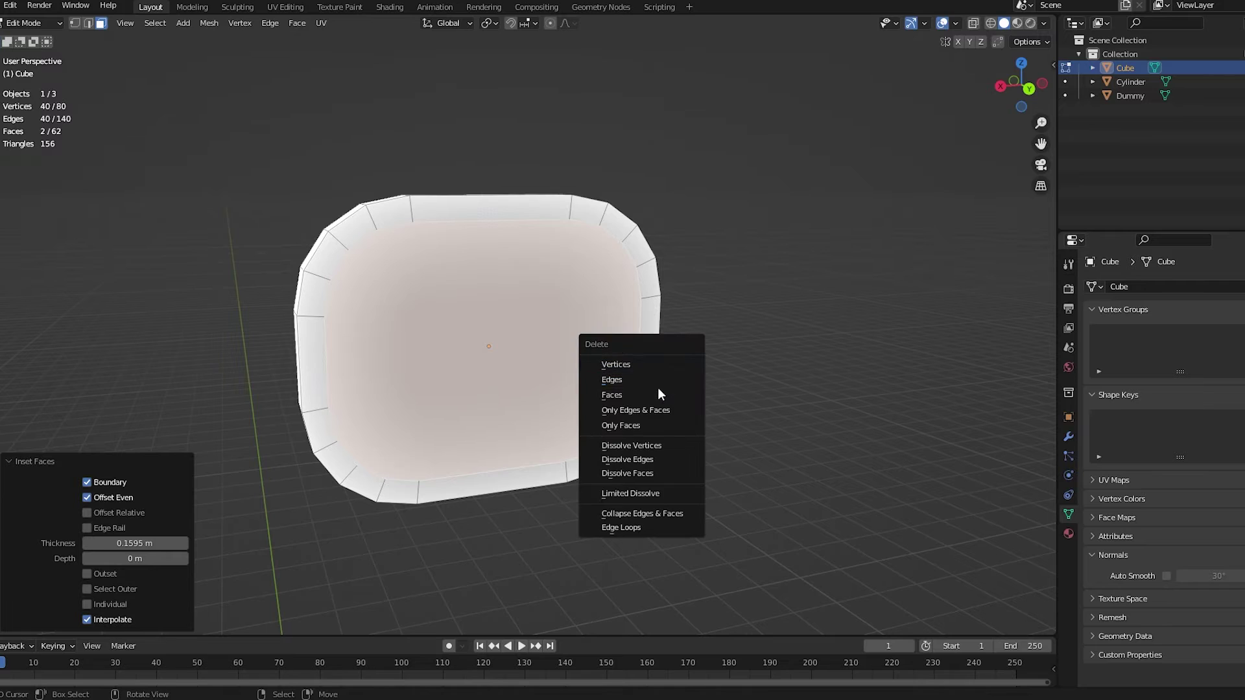
{"action": "left_click", "coordinate": [657, 395]}
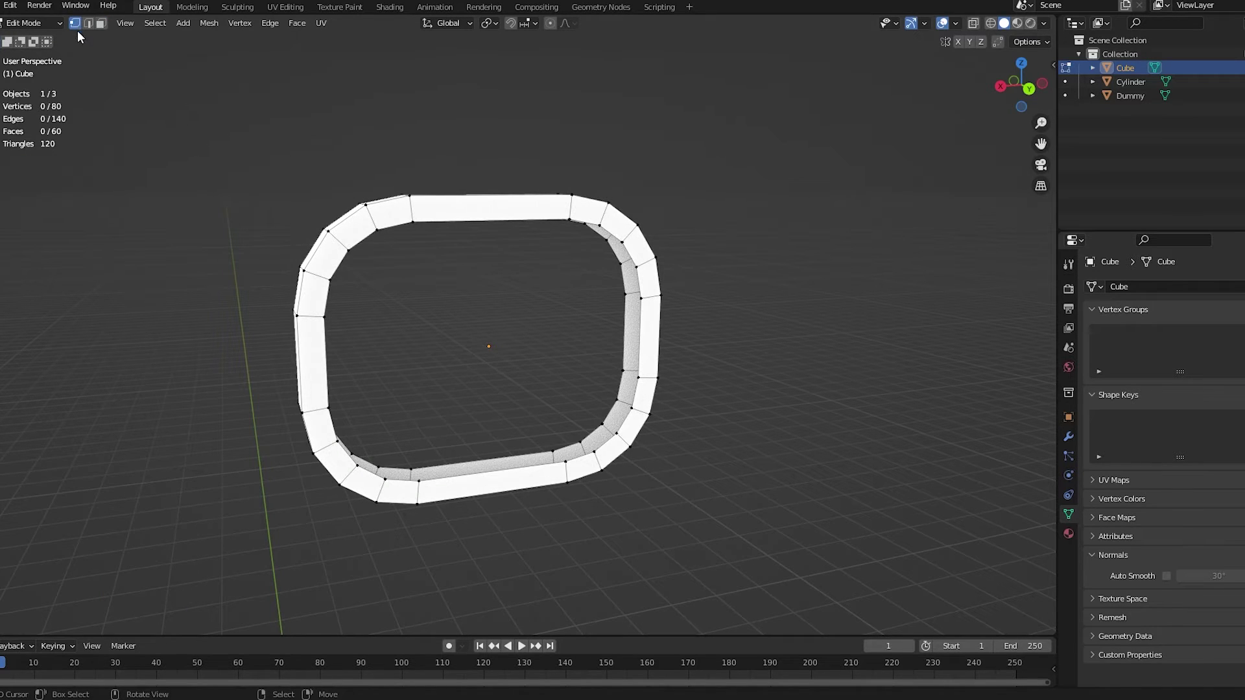
Bridge the front and back inner edge loops to close the inside of the buckle frame
{"action": "scroll", "coordinate": [84, 46], "scroll_direction": "down", "scroll_amount": 9}
{"action": "middle_click_drag", "start_coordinate": [124, 58], "coordinate": [587, 117]}
{"action": "scroll", "coordinate": [587, 116], "scroll_direction": "up", "scroll_amount": 9}
{"action": "scroll", "coordinate": [305, 339], "scroll_direction": "up", "scroll_amount": 5}
{"action": "middle_click_drag", "start_coordinate": [383, 339], "coordinate": [303, 321]}
{"action": "scroll", "coordinate": [279, 340], "scroll_direction": "down", "scroll_amount": 1}
{"action": "left_click", "coordinate": [283, 326], "text": "alt"}
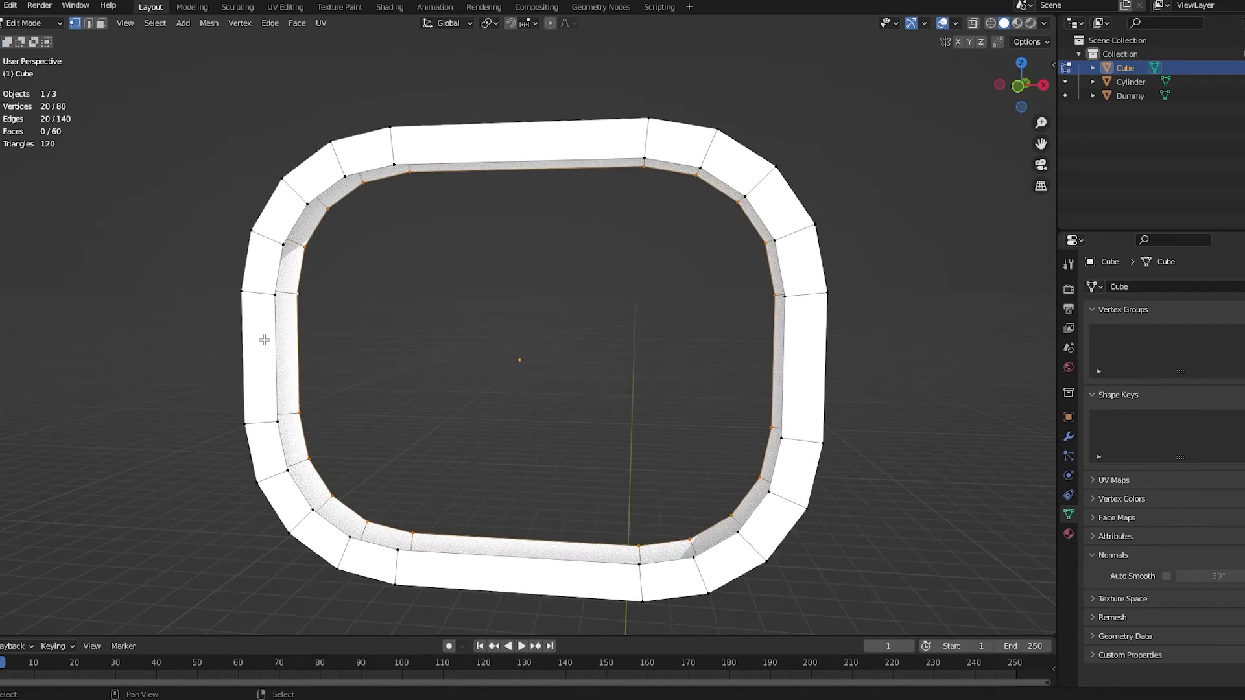
{"action": "scroll", "coordinate": [450, 325], "scroll_direction": "down", "scroll_amount": 2}
{"action": "key", "text": "ctrl+e"}
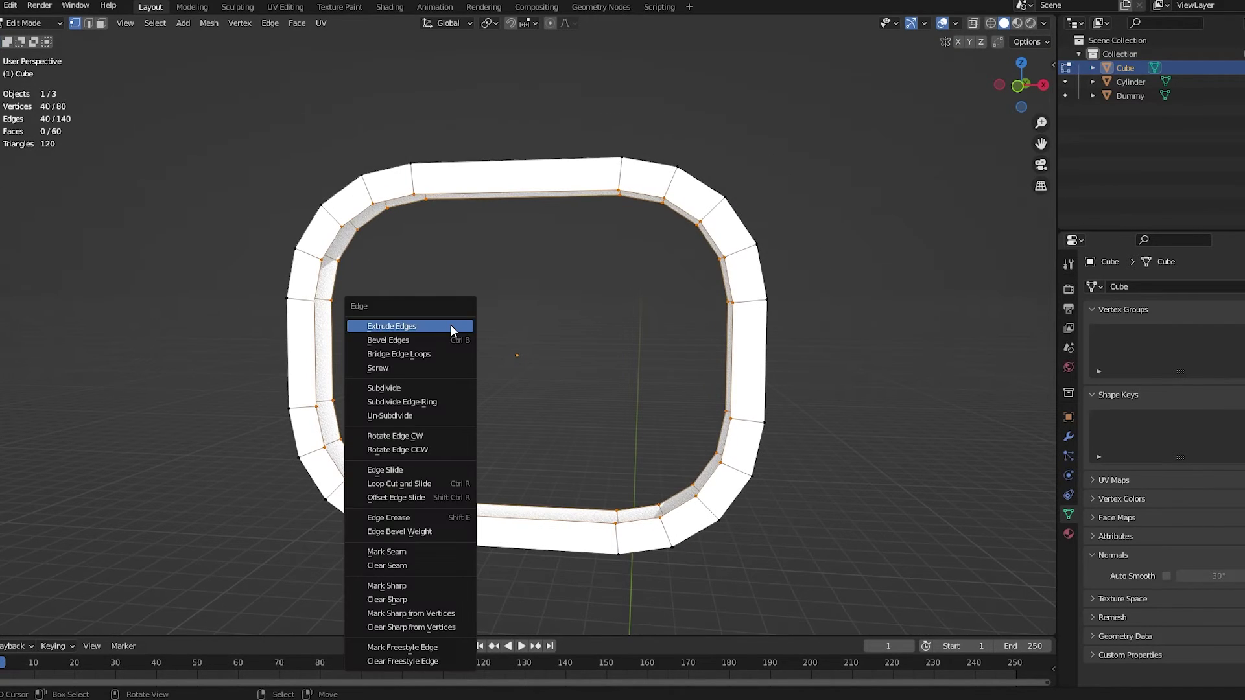
{"action": "left_click", "coordinate": [451, 354]}
{"action": "middle_click_drag", "start_coordinate": [414, 317], "coordinate": [429, 337]}
{"action": "key", "text": "ctrl+z"}
{"action": "scroll", "coordinate": [325, 306], "scroll_direction": "up", "scroll_amount": 5}
{"action": "key", "text": "ctrl+shift+z"}
{"action": "scroll", "coordinate": [473, 266], "scroll_direction": "down", "scroll_amount": 5}
{"action": "scroll", "coordinate": [450, 289], "scroll_direction": "down", "scroll_amount": 3}
Scale the buckle frame down to 0.49 of its size in Object Mode
{"action": "key", "text": "Tab"}
{"action": "scroll", "coordinate": [392, 310], "scroll_direction": "down", "scroll_amount": 5}
{"action": "scroll", "coordinate": [392, 310], "scroll_direction": "up", "scroll_amount": 3}
{"action": "scroll", "coordinate": [430, 338], "scroll_direction": "down", "scroll_amount": 1, "text": "alt"}
{"action": "scroll", "coordinate": [429, 337], "scroll_direction": "down", "scroll_amount": 7}
{"action": "middle_click_drag", "start_coordinate": [569, 395], "coordinate": [555, 352], "text": "shift"}
{"action": "scroll", "coordinate": [555, 352], "scroll_direction": "up", "scroll_amount": 5}
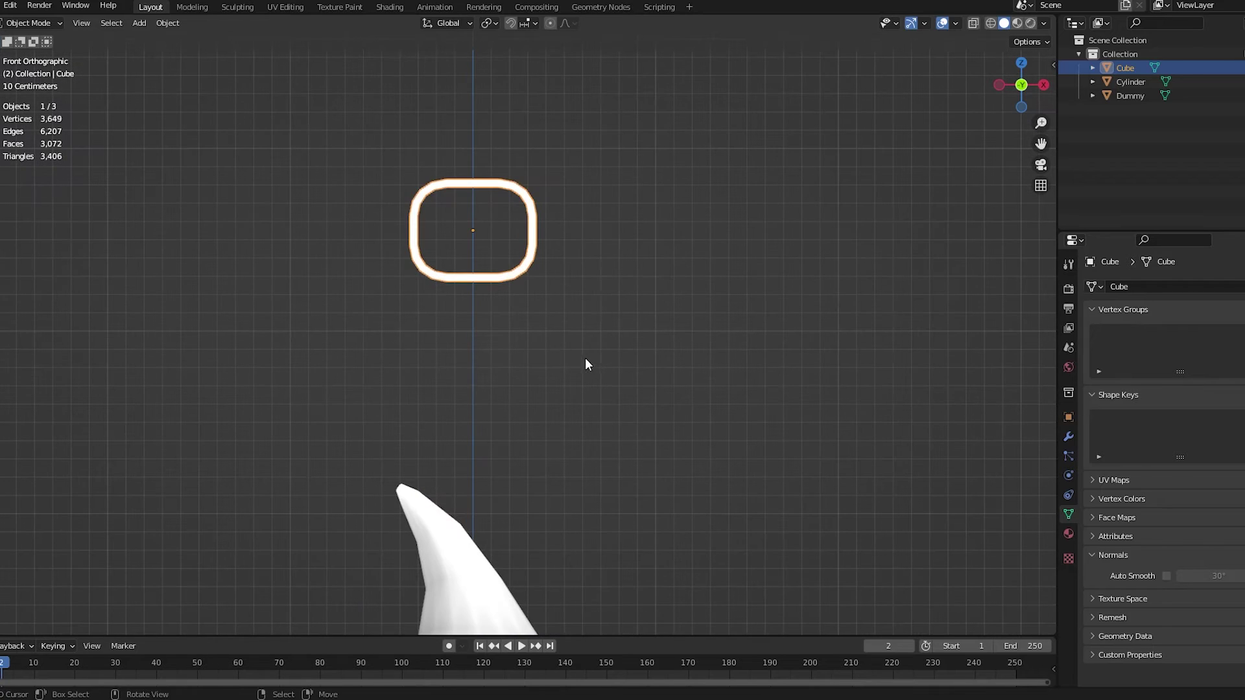
{"action": "key", "text": "s"}
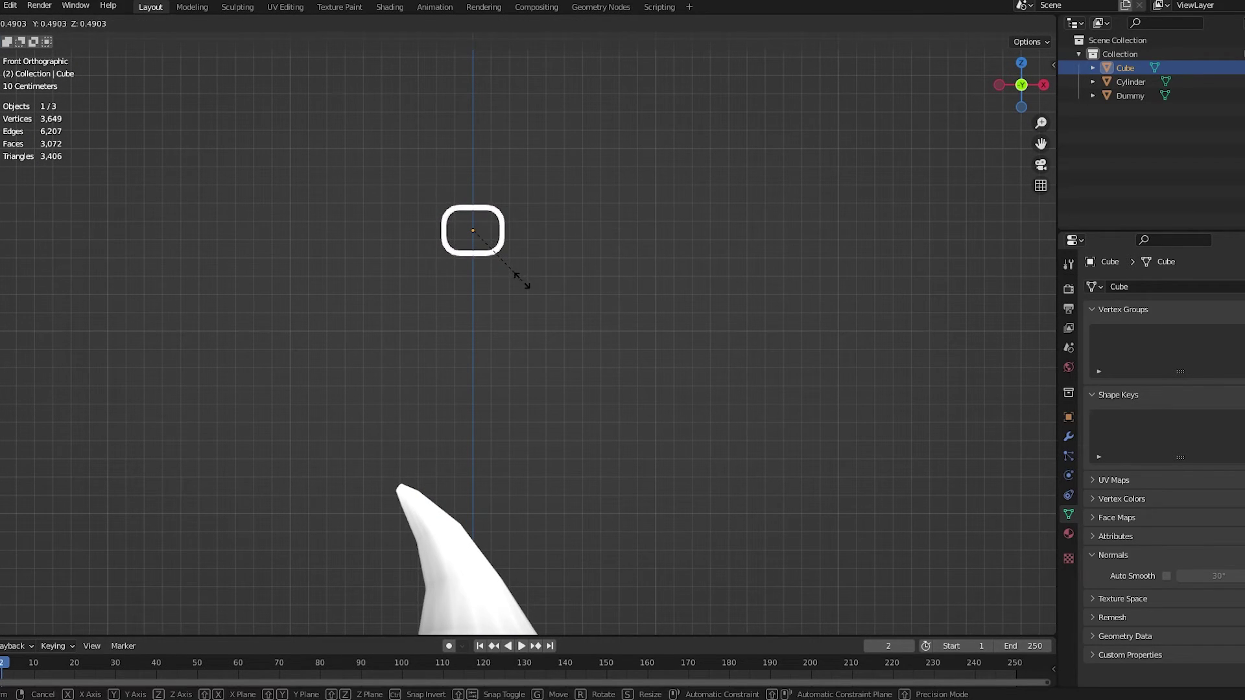
{"action": "left_click", "coordinate": [522, 281]}
Move the buckle in the side view down to the front of the hat band
{"action": "key", "text": "KP_3"}
{"action": "scroll", "coordinate": [743, 376], "scroll_direction": "down", "scroll_amount": 5}
{"action": "scroll", "coordinate": [742, 376], "scroll_direction": "down", "scroll_amount": 3, "text": "shift"}
{"action": "scroll", "coordinate": [648, 314], "scroll_direction": "up", "scroll_amount": 3}
{"action": "key", "text": "g"}
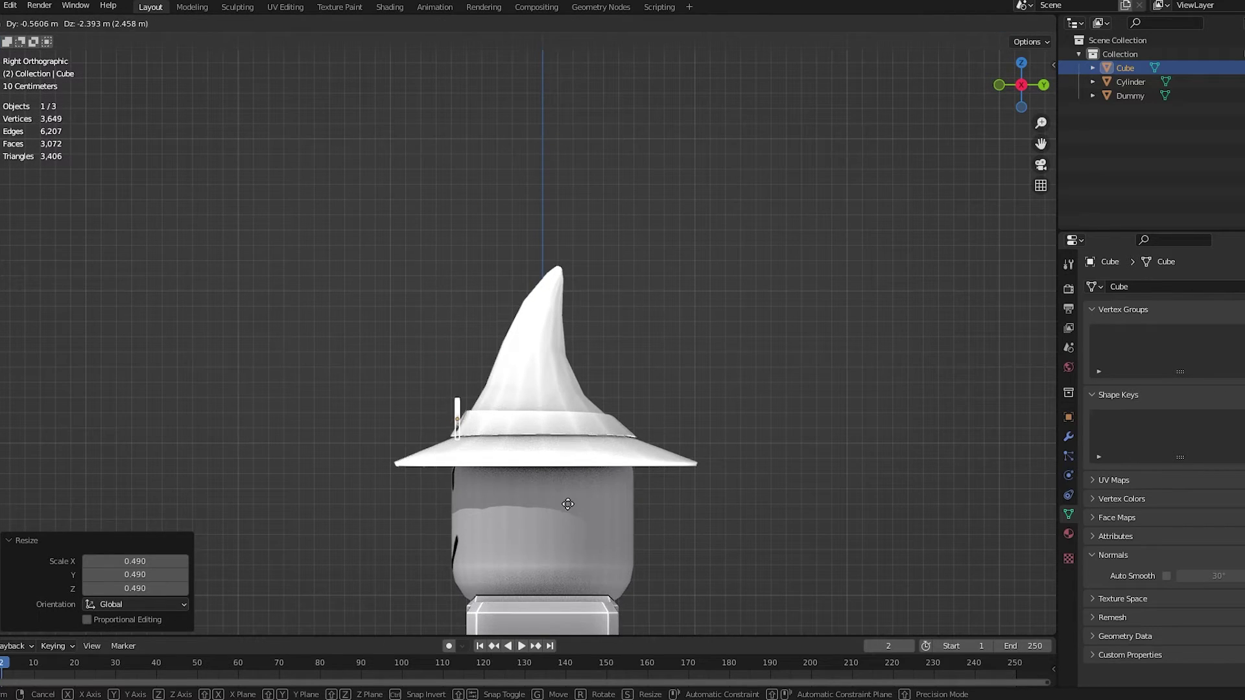
{"action": "left_click", "coordinate": [521, 467]}
Rotate the buckle about 30.2° to match the band's slope and move it up against the band
{"action": "scroll", "coordinate": [639, 431], "scroll_direction": "up", "scroll_amount": 5}
{"action": "key", "text": "r"}
{"action": "left_click", "coordinate": [632, 564]}
{"action": "key", "text": "g"}
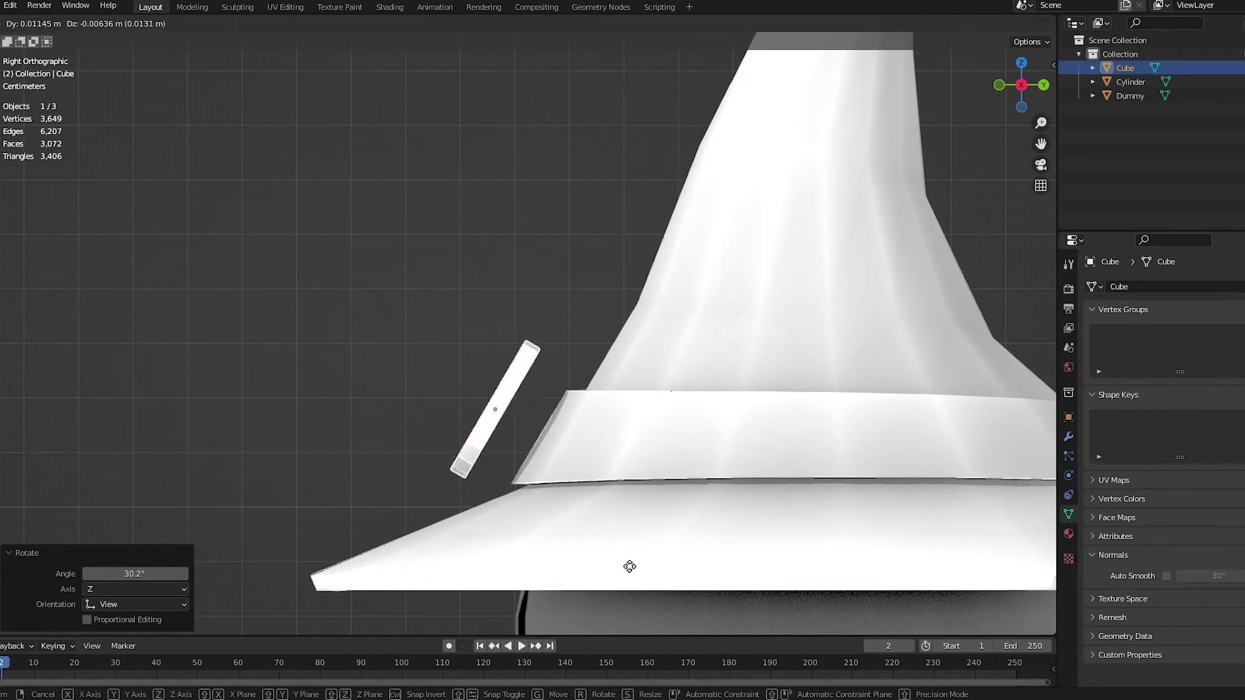
{"action": "left_click", "coordinate": [658, 577]}
Scale the buckle to 0.828 of its size and fit it onto the front of the band
{"action": "key", "text": "s"}
{"action": "left_click", "coordinate": [645, 567]}
{"action": "key", "text": "g"}
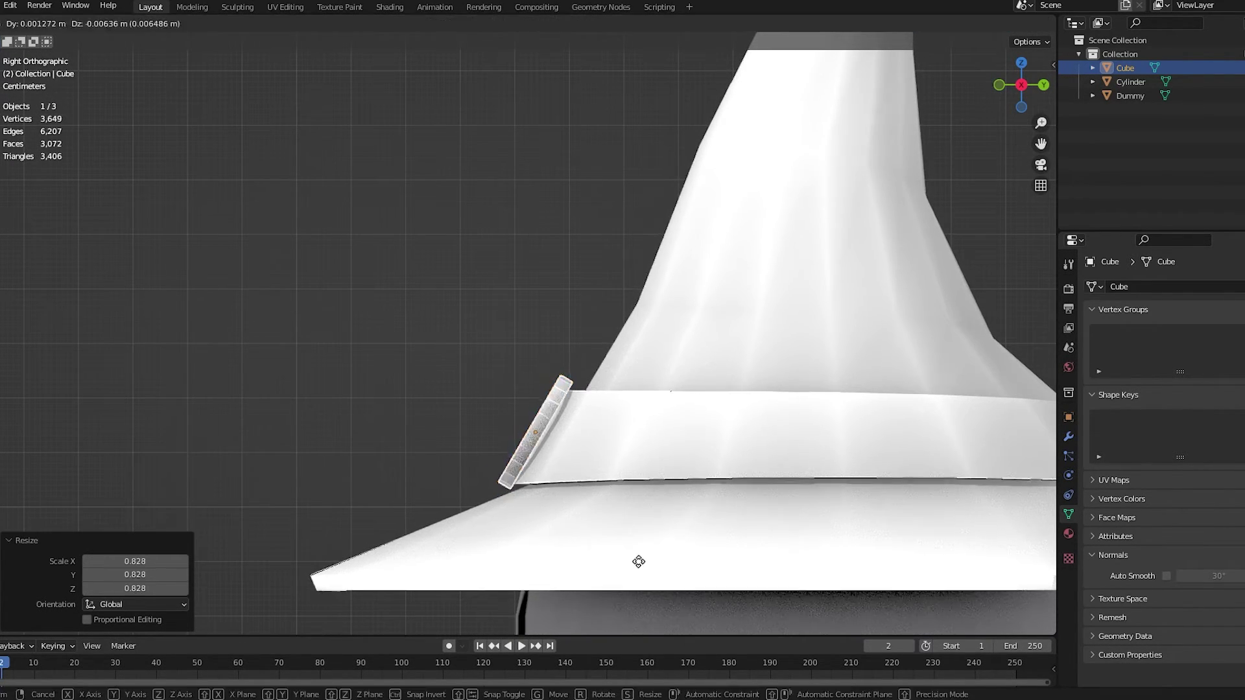
{"action": "left_click", "coordinate": [638, 563]}
Shade the buckle's faces smooth with Auto Smooth at 50° and check it on the hat
{"action": "key", "text": "KP_1"}
{"action": "scroll", "coordinate": [702, 440], "scroll_direction": "down", "scroll_amount": 3}
{"action": "scroll", "coordinate": [593, 445], "scroll_direction": "up", "scroll_amount": 1}
{"action": "scroll", "coordinate": [658, 397], "scroll_direction": "down", "scroll_amount": 1}
{"action": "scroll", "coordinate": [527, 290], "scroll_direction": "up", "scroll_amount": 2}
{"action": "key", "text": "Tab"}
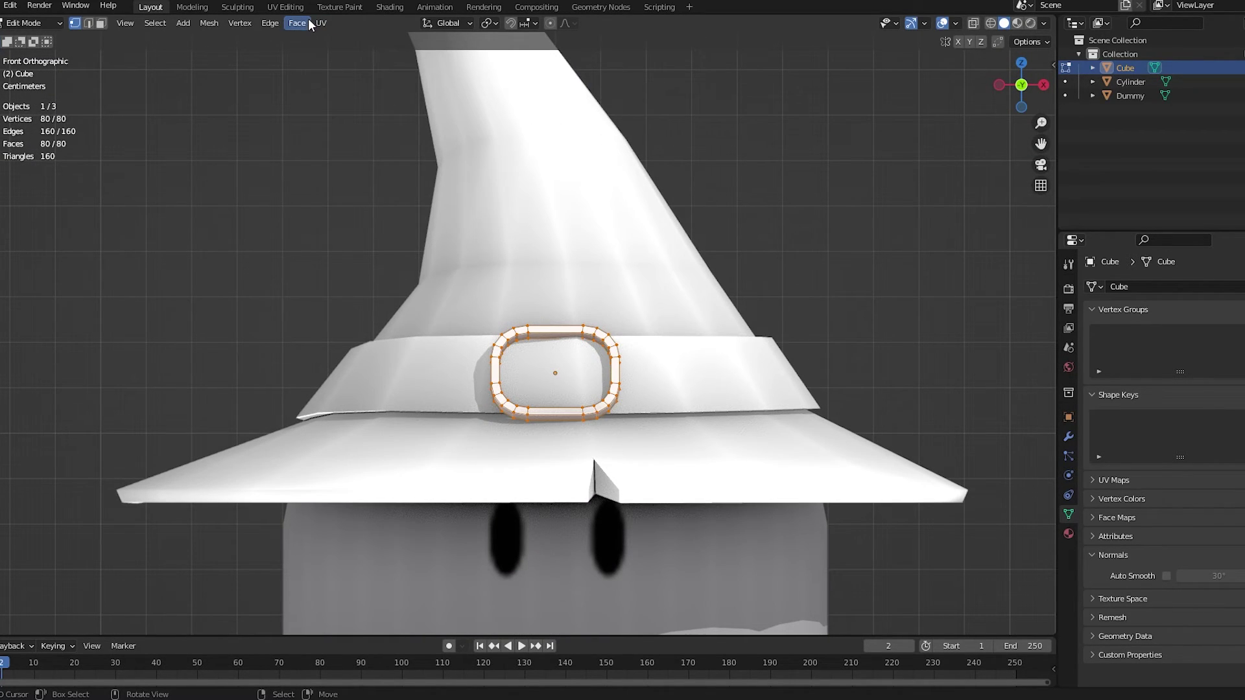
{"action": "left_click", "coordinate": [297, 23]}
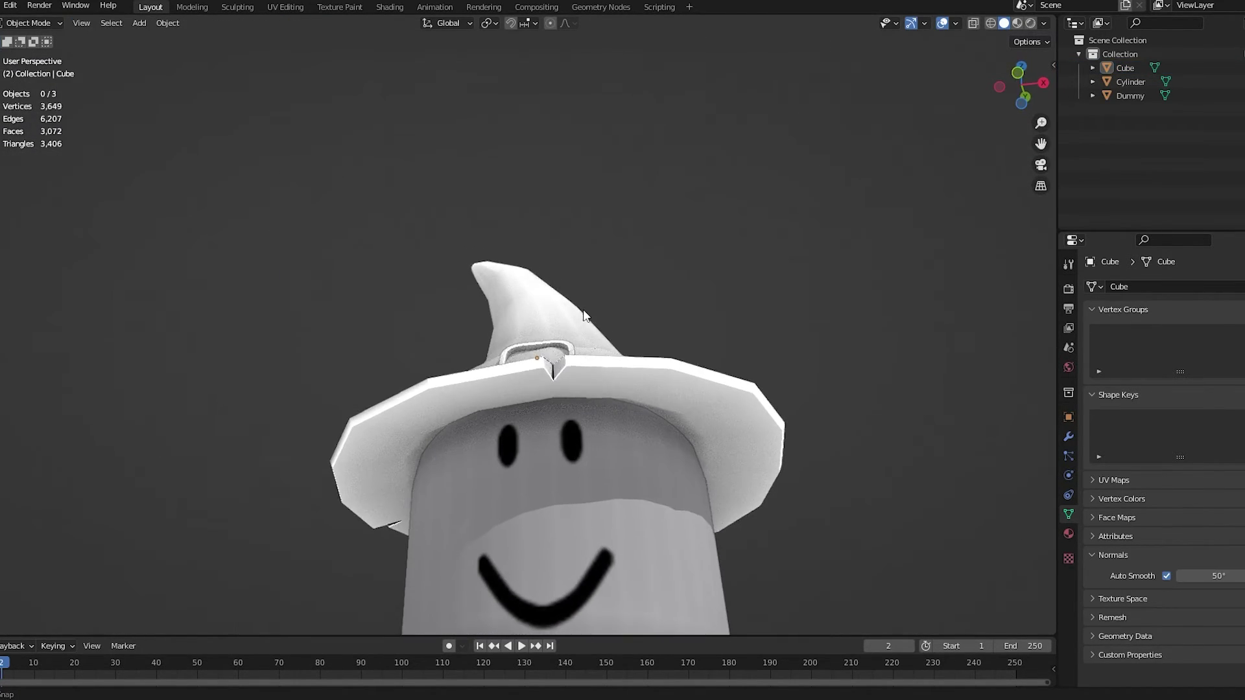
{"action": "scroll", "coordinate": [589, 398], "scroll_direction": "up", "scroll_amount": 2}
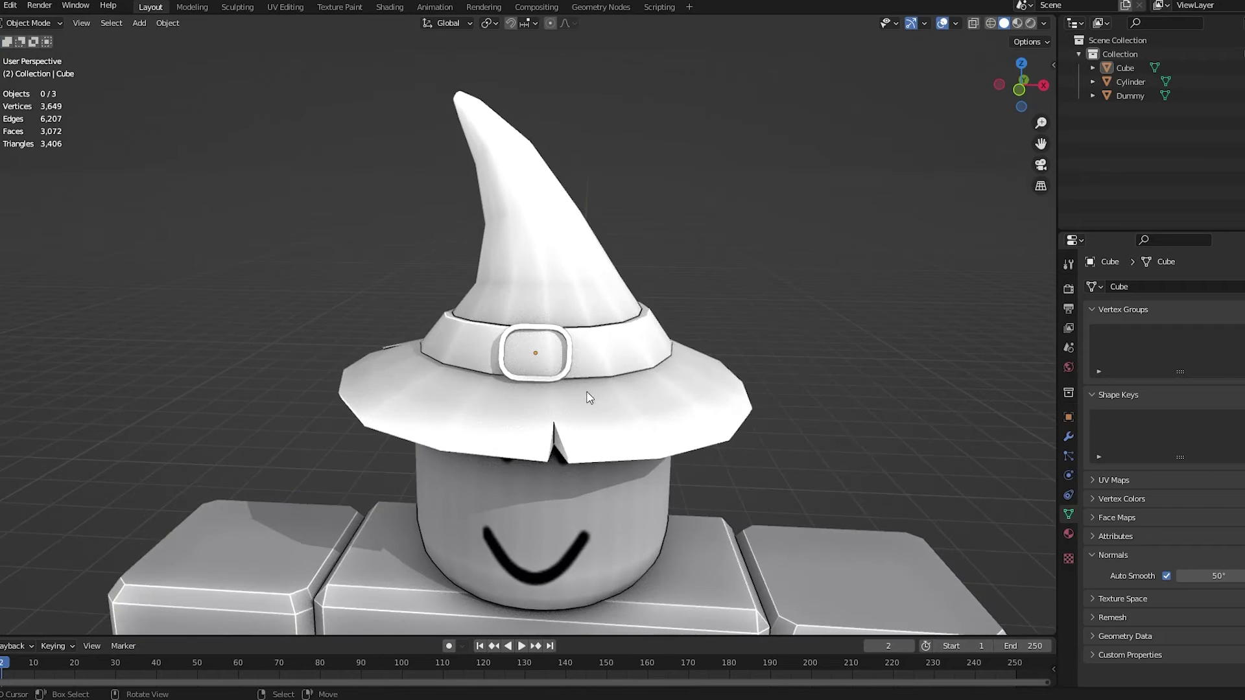
Extrude the inner face on the buckle's +X side about 0.092 m toward the buckle's centre to form a prong
{"action": "left_click", "coordinate": [570, 361]}
{"action": "scroll", "coordinate": [581, 363], "scroll_direction": "up", "scroll_amount": 3}
{"action": "key", "text": "Tab"}
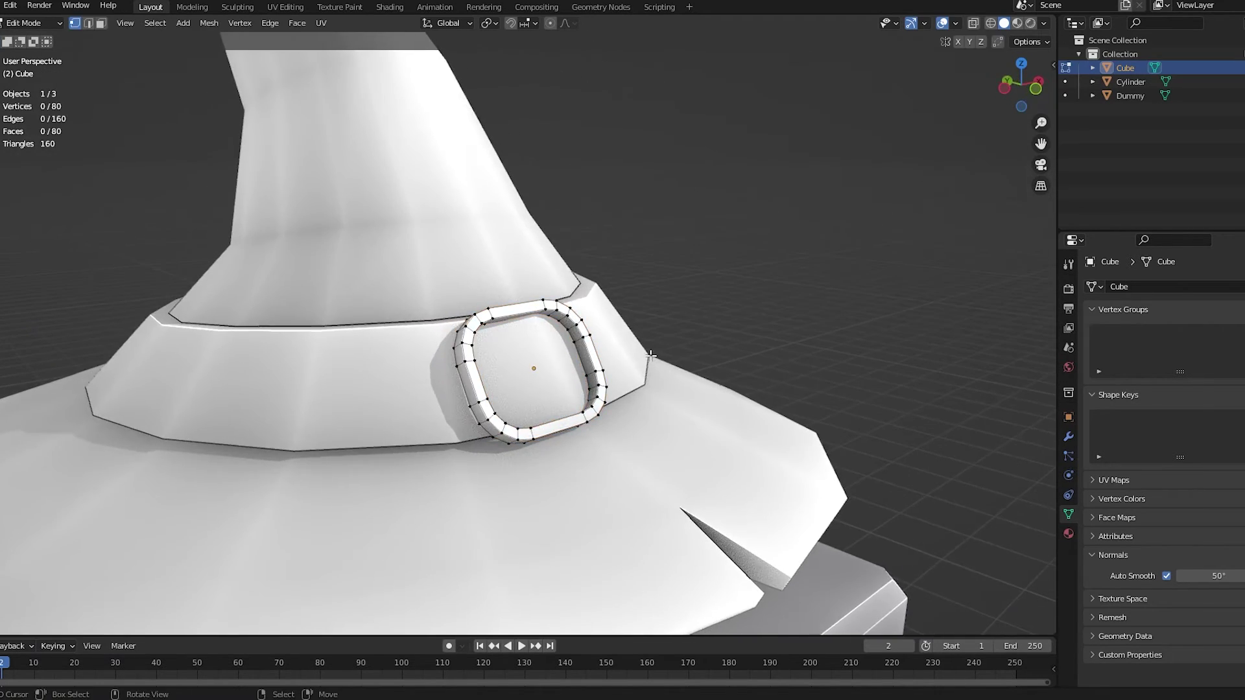
{"action": "scroll", "coordinate": [608, 355], "scroll_direction": "up", "scroll_amount": 2}
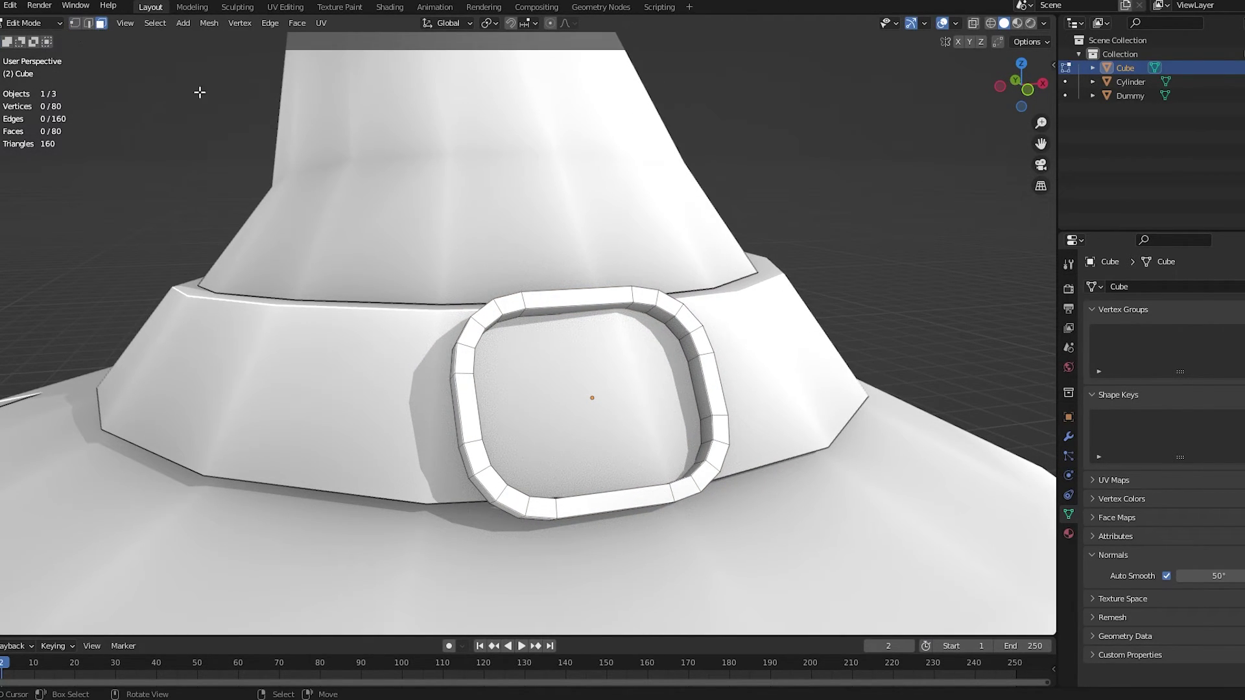
{"action": "key", "text": "e"}
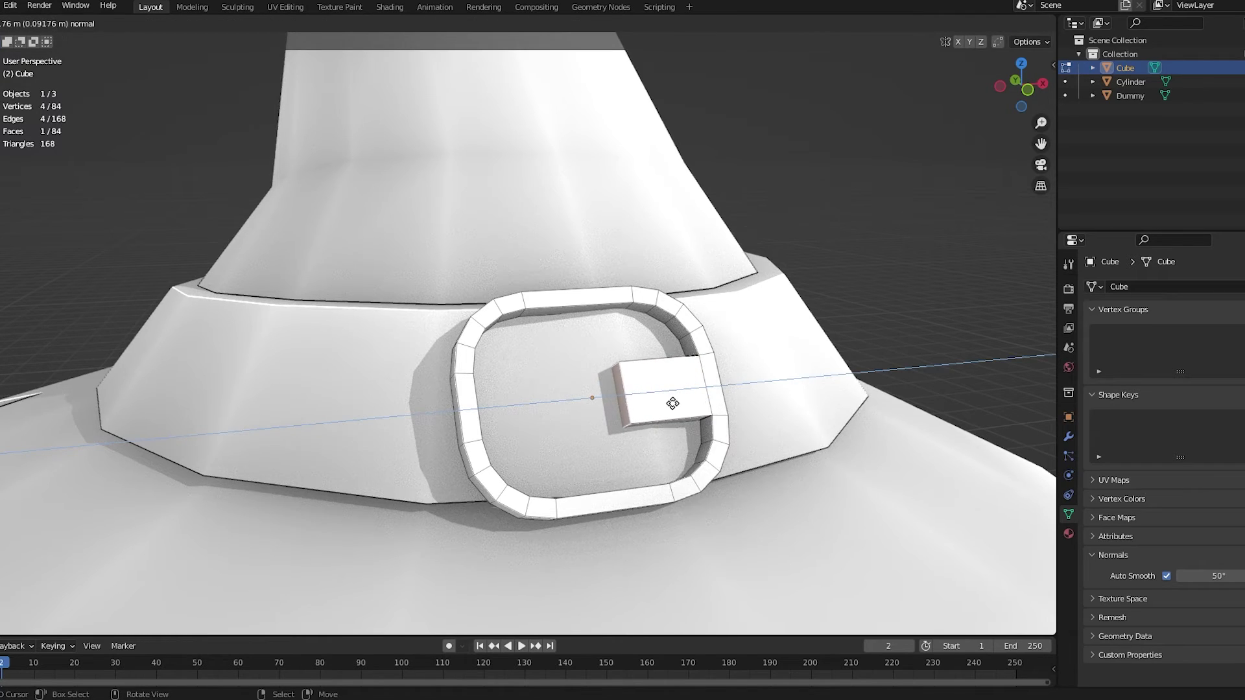
{"action": "left_click", "coordinate": [672, 411]}
Narrow the prong's end face along its local Z axis and check the finished buckle in Object Mode
{"action": "middle_click_drag", "start_coordinate": [672, 412], "coordinate": [768, 272]}
{"action": "key", "text": "g"}
{"action": "key", "text": "z"}
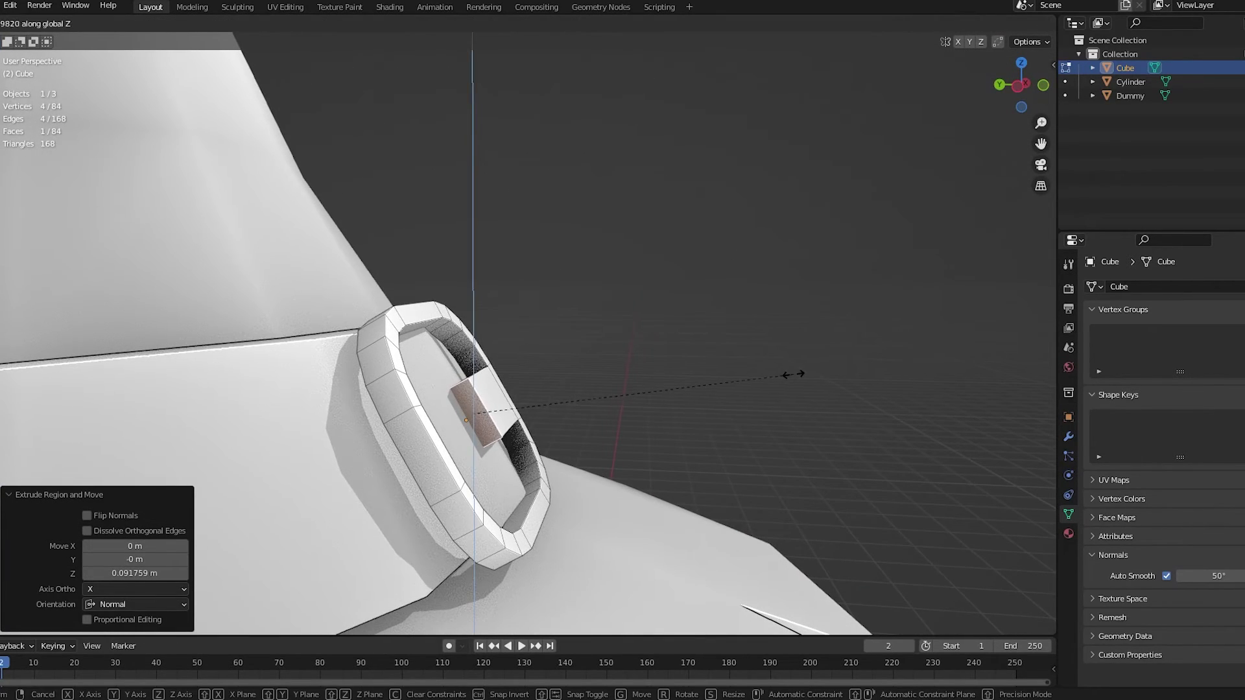
{"action": "key", "text": "z"}
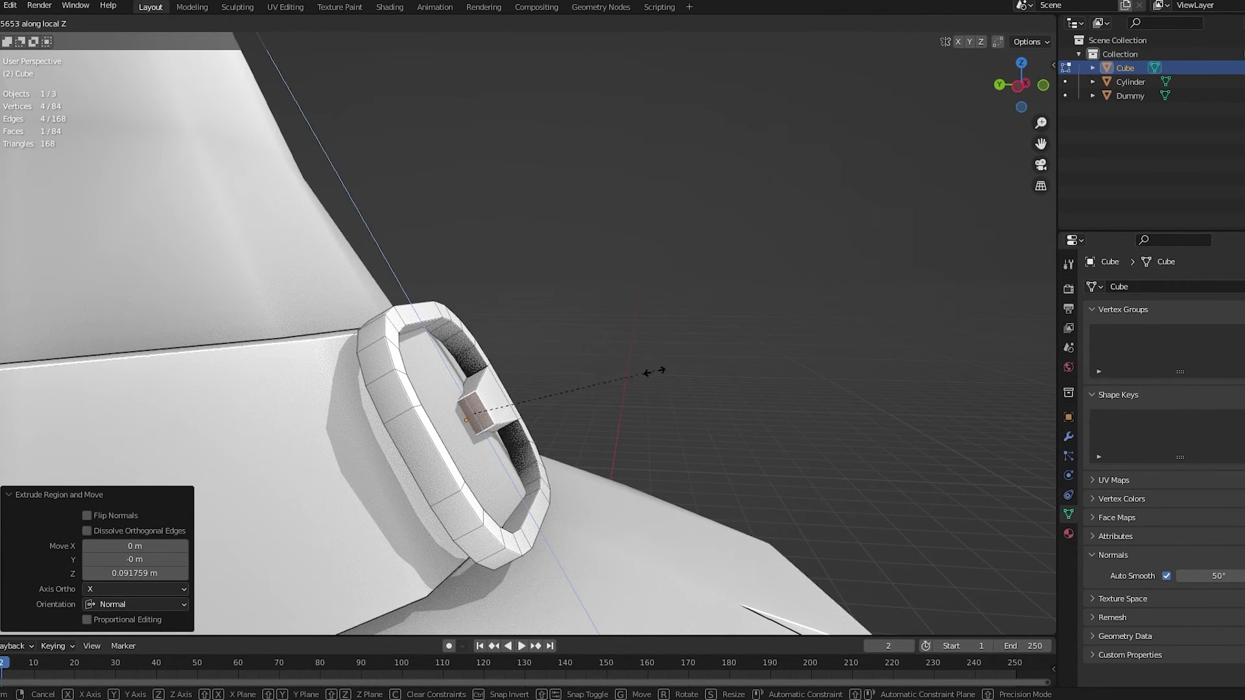
{"action": "left_click", "coordinate": [673, 370]}
{"action": "scroll", "coordinate": [673, 370], "scroll_direction": "down", "scroll_amount": 4}
{"action": "middle_click_drag", "start_coordinate": [669, 283], "coordinate": [553, 285]}
{"action": "scroll", "coordinate": [564, 288], "scroll_direction": "down", "scroll_amount": 4}
{"action": "key", "text": "Tab"}
{"action": "key", "text": "alt+a"}
{"action": "scroll", "coordinate": [585, 266], "scroll_direction": "down", "scroll_amount": 8}
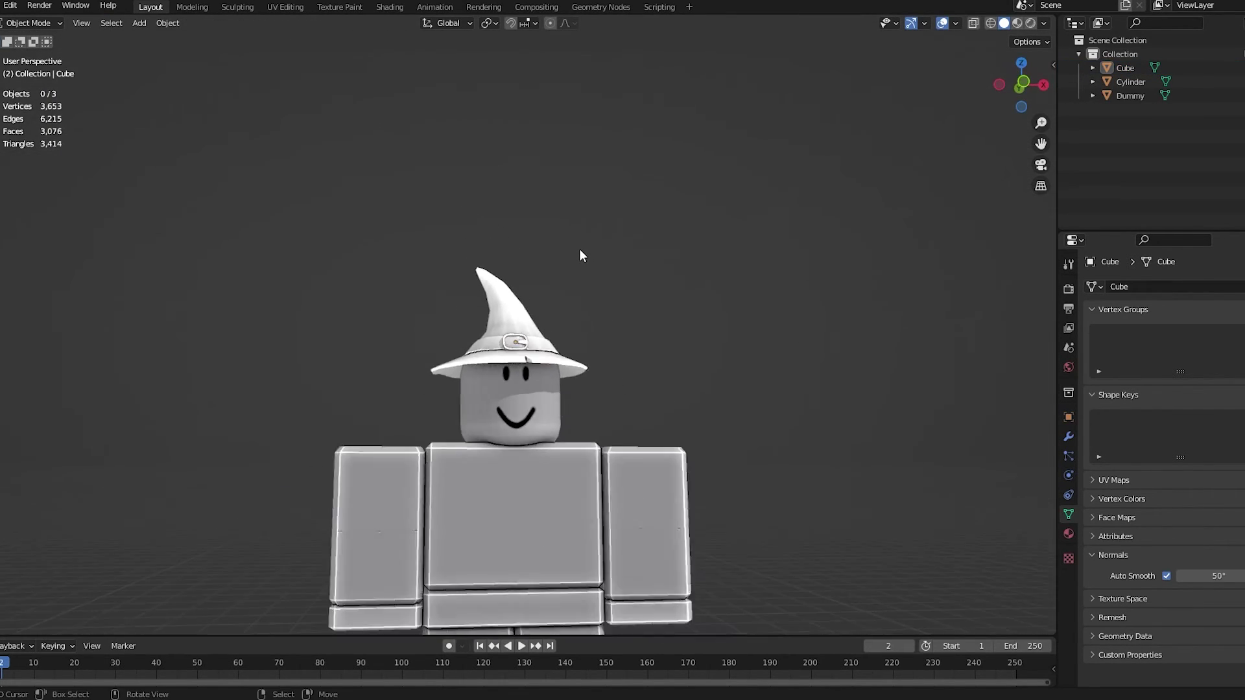
Examine the finished hat, band and buckle on the dummy from the front and the side with nothing selected
{"action": "left_click", "coordinate": [522, 331]}
{"action": "left_click", "coordinate": [553, 303]}
{"action": "scroll", "coordinate": [553, 303], "scroll_direction": "up", "scroll_amount": 5}
{"action": "middle_click_drag", "start_coordinate": [553, 303], "coordinate": [570, 308]}
{"action": "left_click", "coordinate": [563, 485]}
{"action": "left_click", "coordinate": [645, 347]}
{"action": "middle_click_drag", "start_coordinate": [648, 347], "coordinate": [595, 343]}
{"action": "scroll", "coordinate": [678, 357], "scroll_direction": "down", "scroll_amount": 5}
{"action": "scroll", "coordinate": [683, 364], "scroll_direction": "up", "scroll_amount": 7}
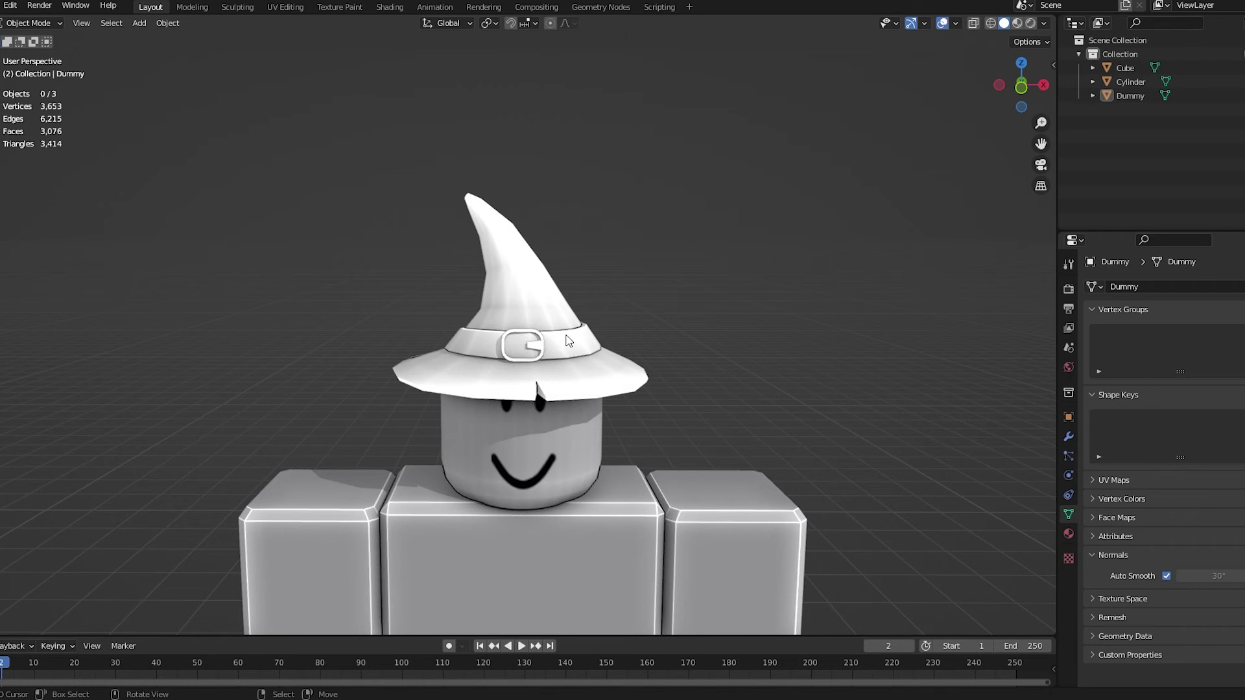
{"action": "middle_click_drag", "start_coordinate": [545, 331], "coordinate": [682, 332]}
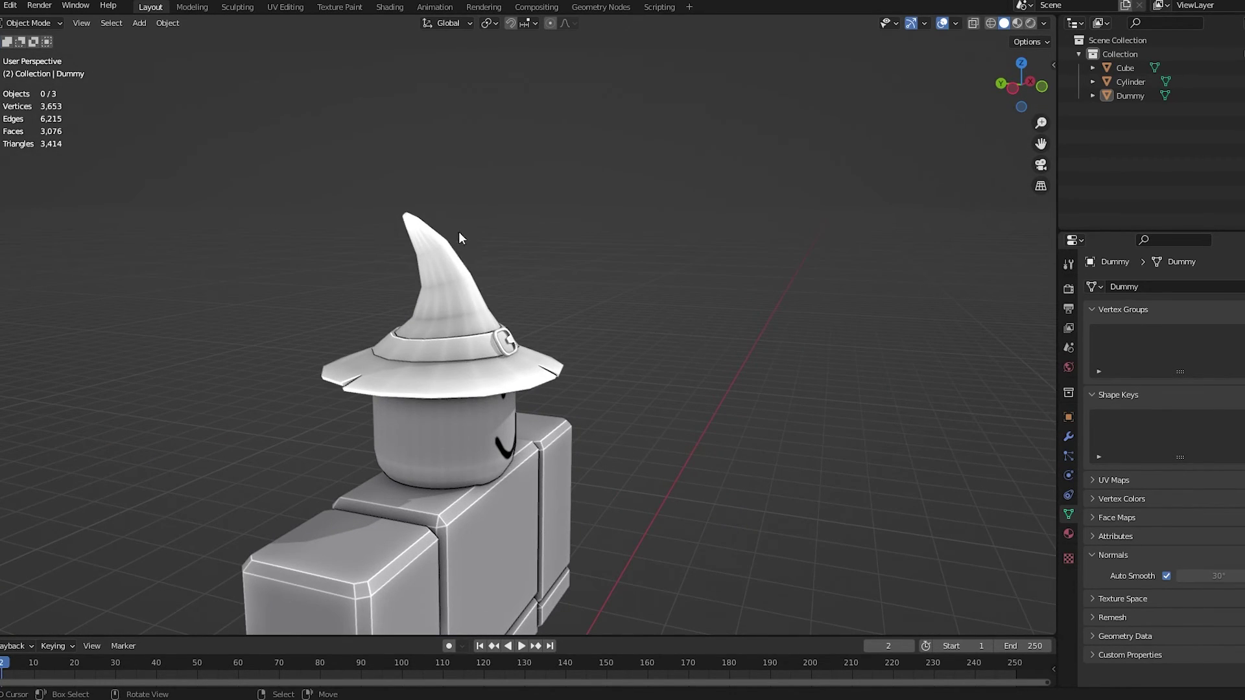
Try stretching the hat and its buckle together vertically along the global Z axis in front view
{"action": "key", "text": "KP_1"}
{"action": "left_click", "coordinate": [555, 308]}
{"action": "scroll", "coordinate": [535, 297], "scroll_direction": "down", "scroll_amount": 3}
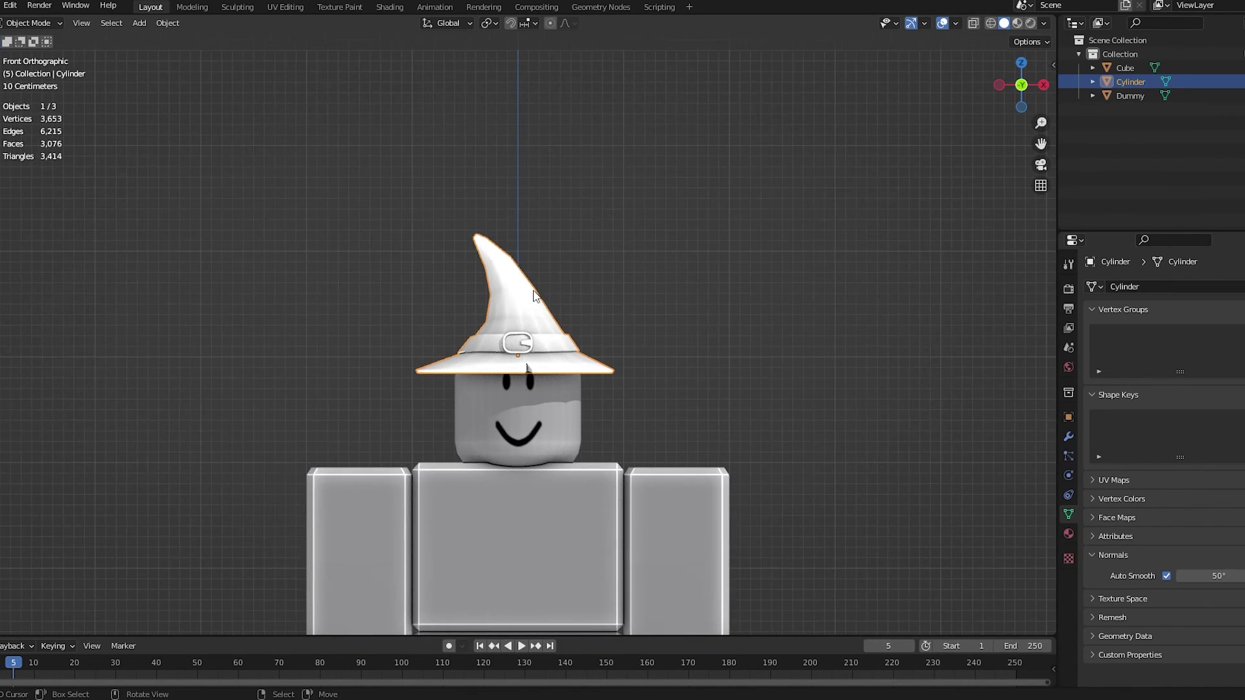
{"action": "left_click", "coordinate": [528, 346], "text": "shift"}
{"action": "key", "text": "s"}
{"action": "key", "text": "z"}
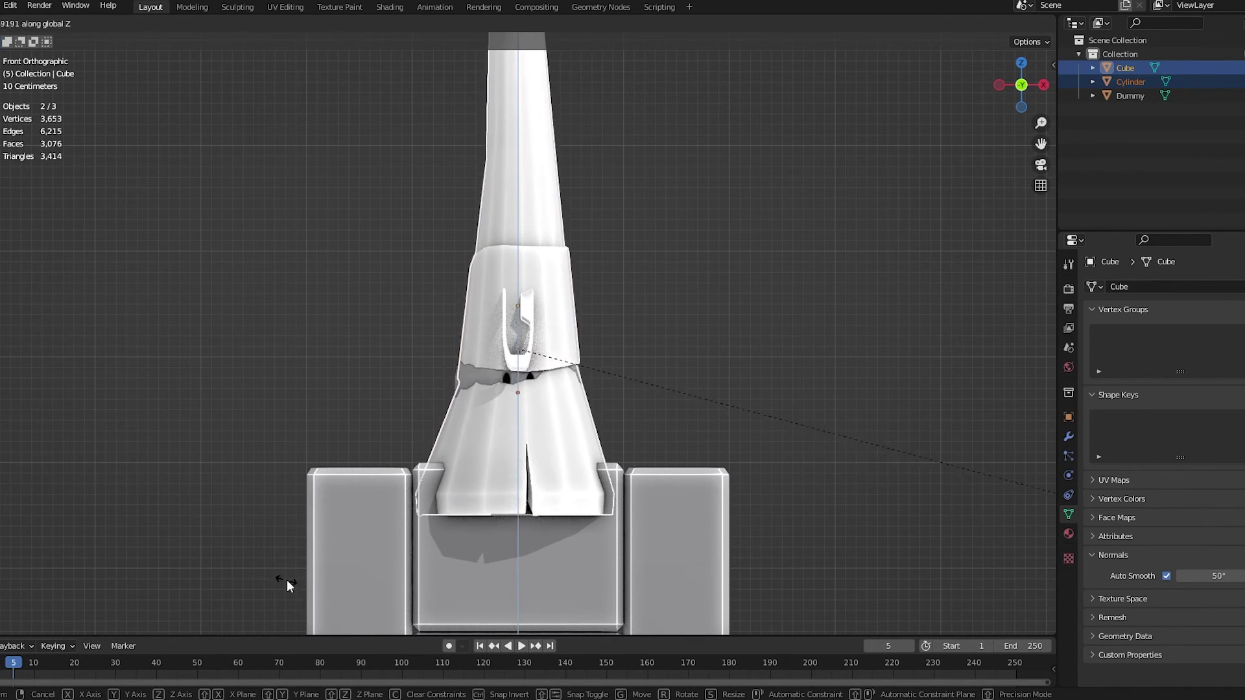
{"action": "left_click", "coordinate": [292, 584]}
Raise the stretched hat and buckle 1.4861 m along Z and undo both the move and the stretch
{"action": "scroll", "coordinate": [547, 432], "scroll_direction": "down", "scroll_amount": 4}
{"action": "key", "text": "g"}
{"action": "key", "text": "z"}
{"action": "left_click", "coordinate": [546, 357]}
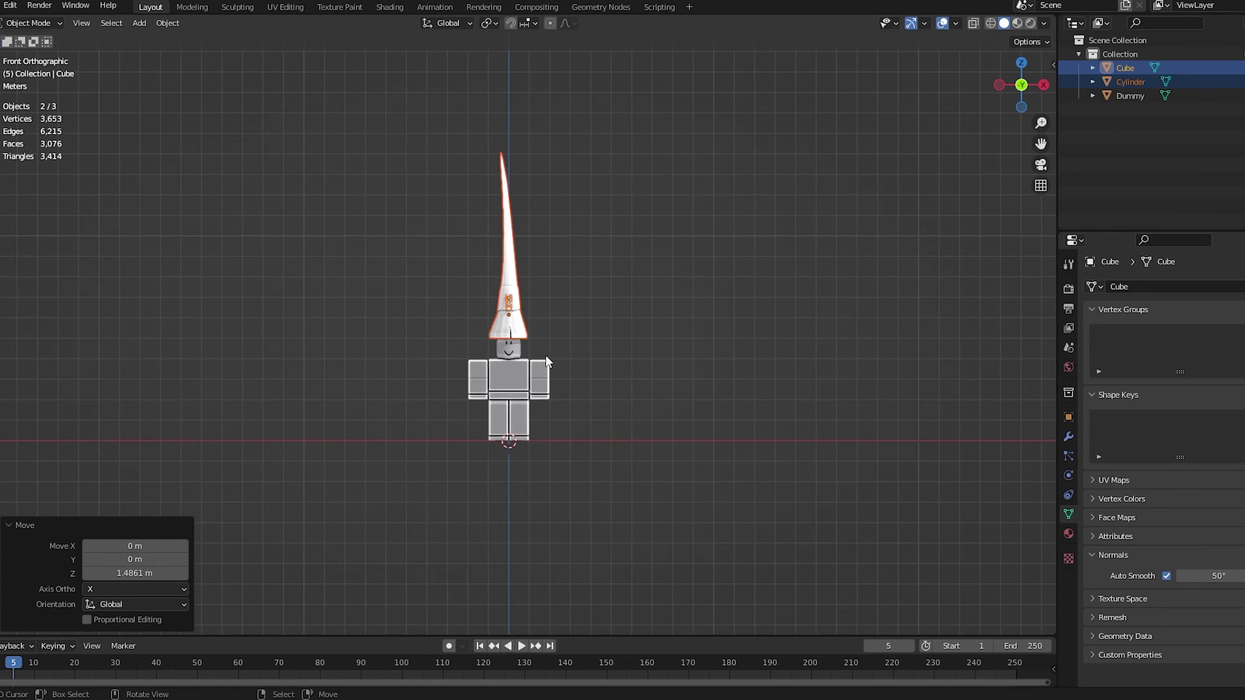
{"action": "scroll", "coordinate": [546, 356], "scroll_direction": "down", "scroll_amount": 3}
{"action": "key", "text": "ctrl+z"}
{"action": "key", "text": "ctrl+z"}
Deselect everything and examine the hat on the whole dummy from an elevated angle
{"action": "scroll", "coordinate": [509, 336], "scroll_direction": "up", "scroll_amount": 8}
{"action": "key", "text": "alt+a"}
{"action": "left_click", "coordinate": [531, 501]}
{"action": "key", "text": "alt+a"}
{"action": "scroll", "coordinate": [535, 467], "scroll_direction": "down", "scroll_amount": 1}
{"action": "middle_click_drag", "start_coordinate": [537, 466], "coordinate": [460, 445], "text": "shift"}
{"action": "scroll", "coordinate": [538, 407], "scroll_direction": "up", "scroll_amount": 4}
{"action": "scroll", "coordinate": [461, 446], "scroll_direction": "down", "scroll_amount": 4}
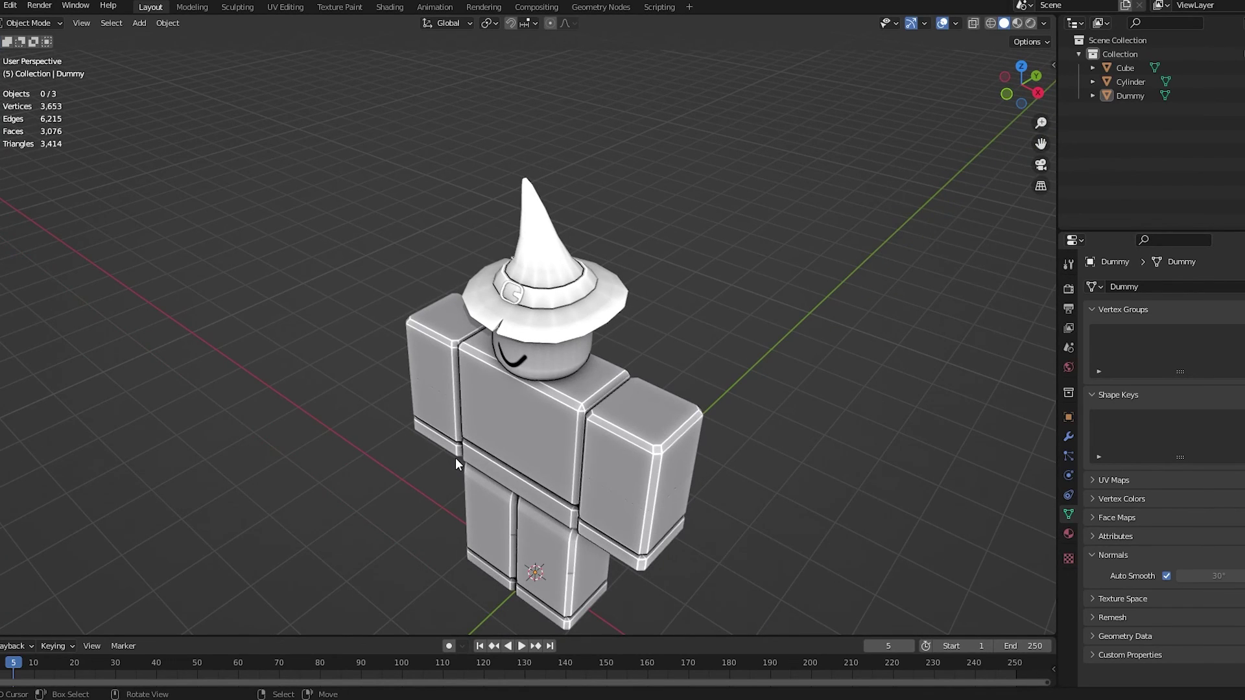